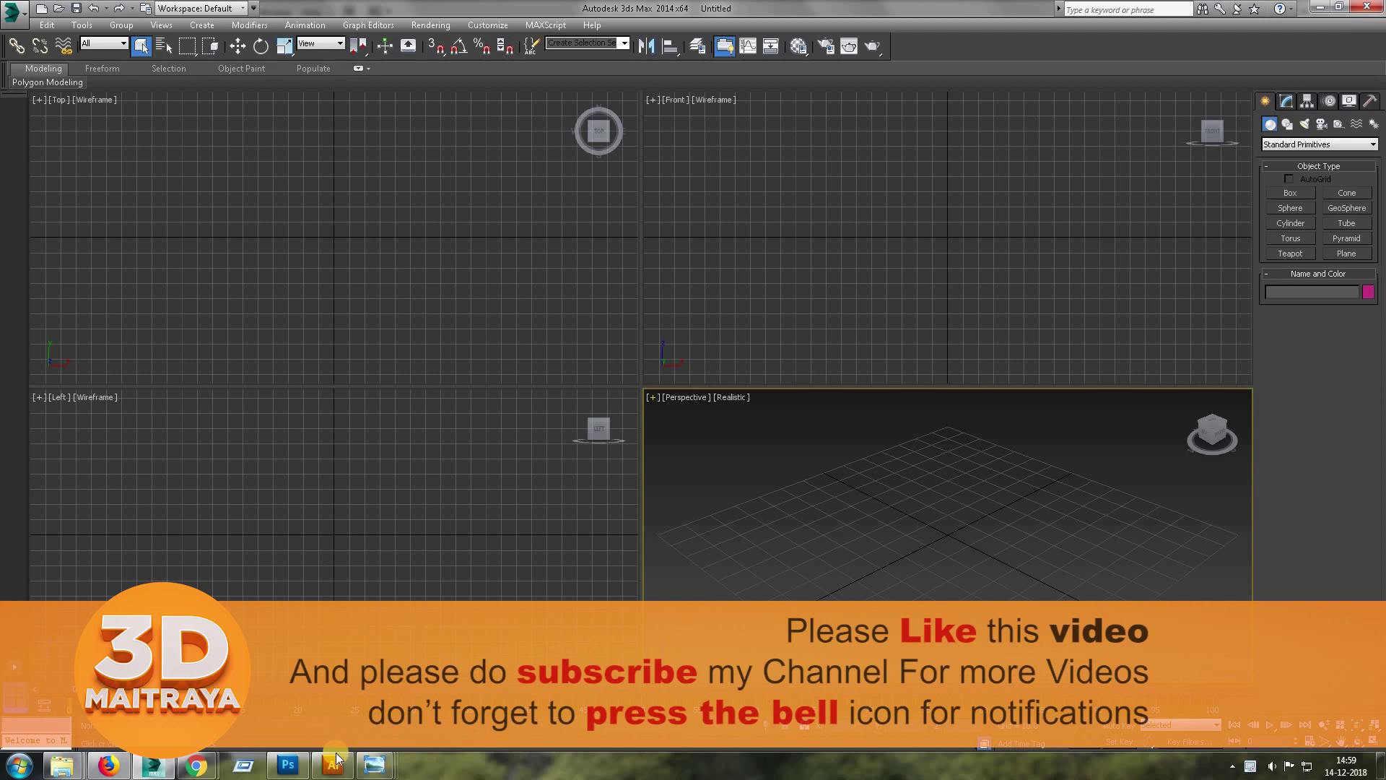
- Review flower.ai in Illustrator, then drag the file from its folder into the 3ds Max viewport
click(332, 763)
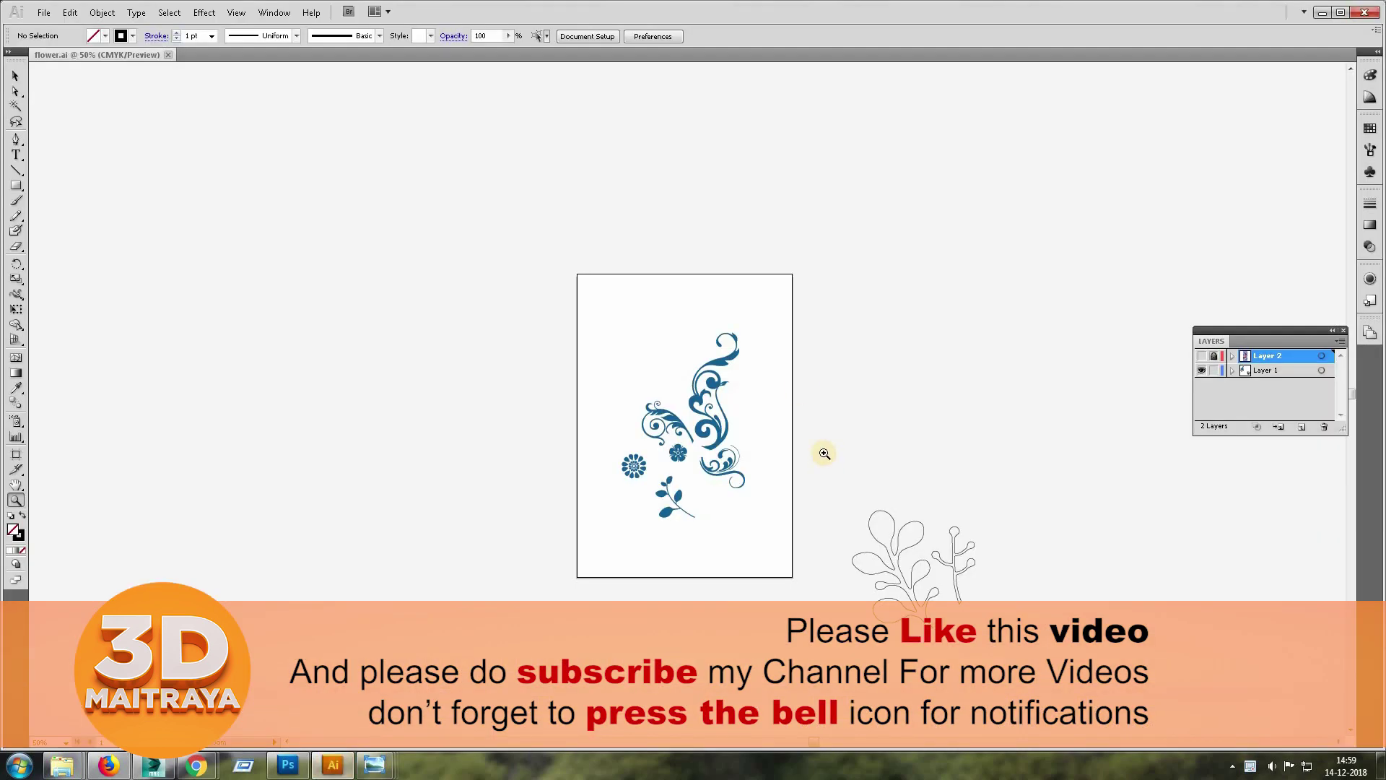
click(824, 453)
click(687, 396)
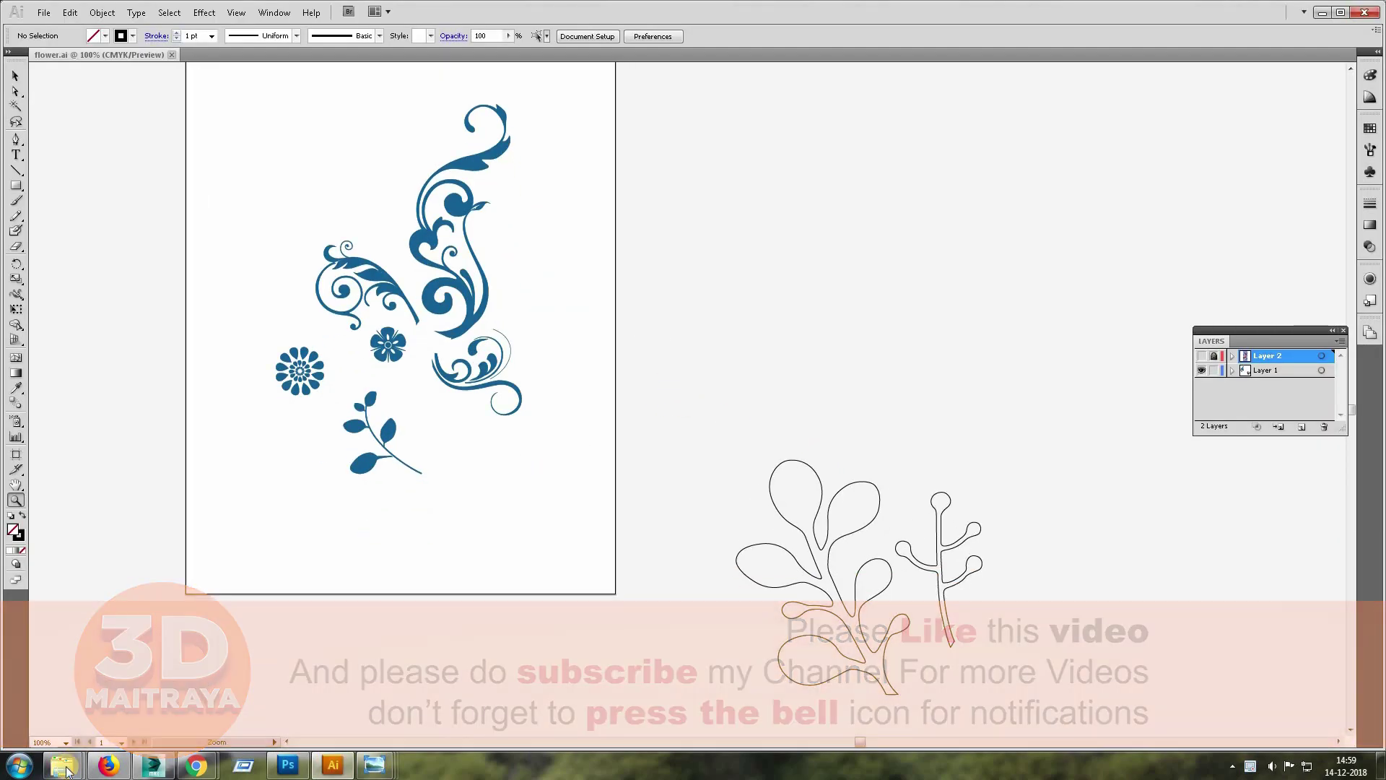
click(182, 720)
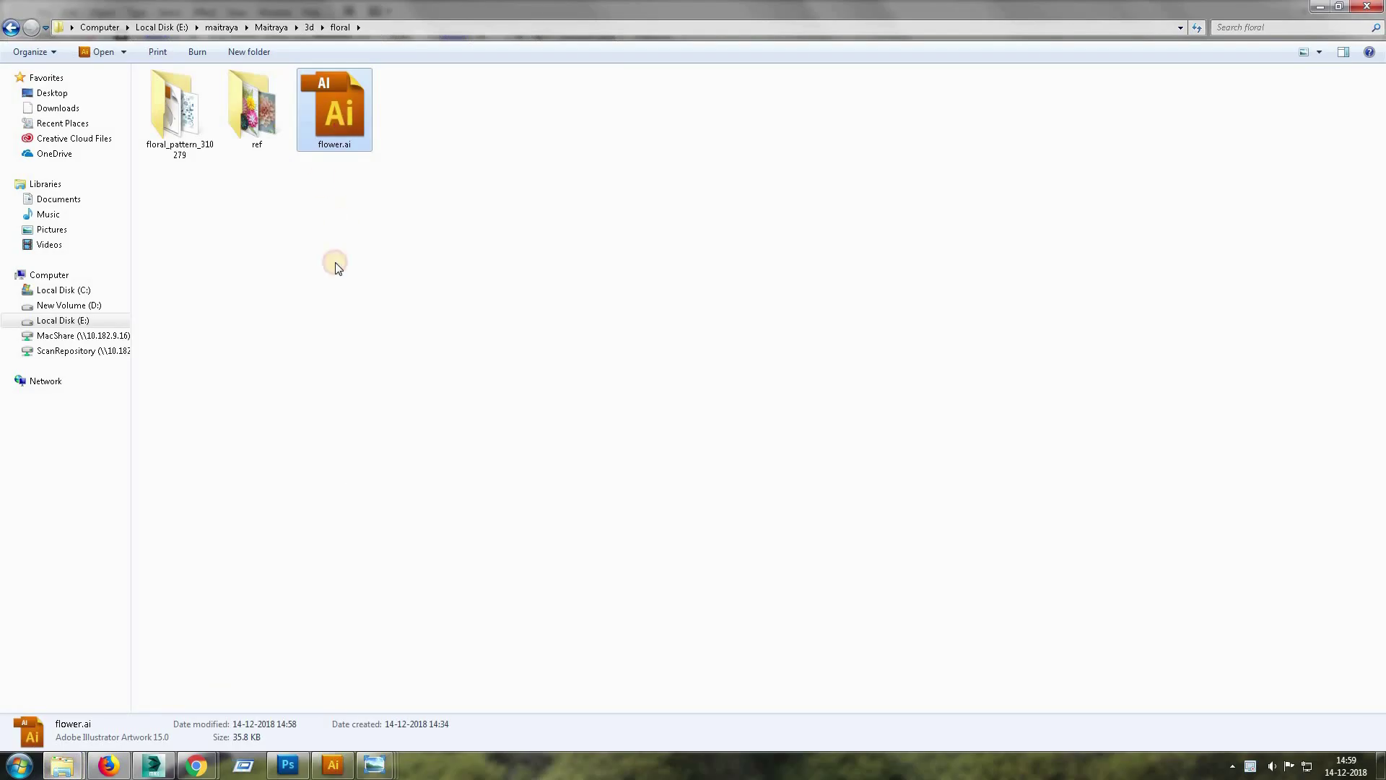
drag(158, 764, 684, 534)
- Import the flower.ai shapes and select them all in the maximized Top view
drag(953, 534, 950, 535)
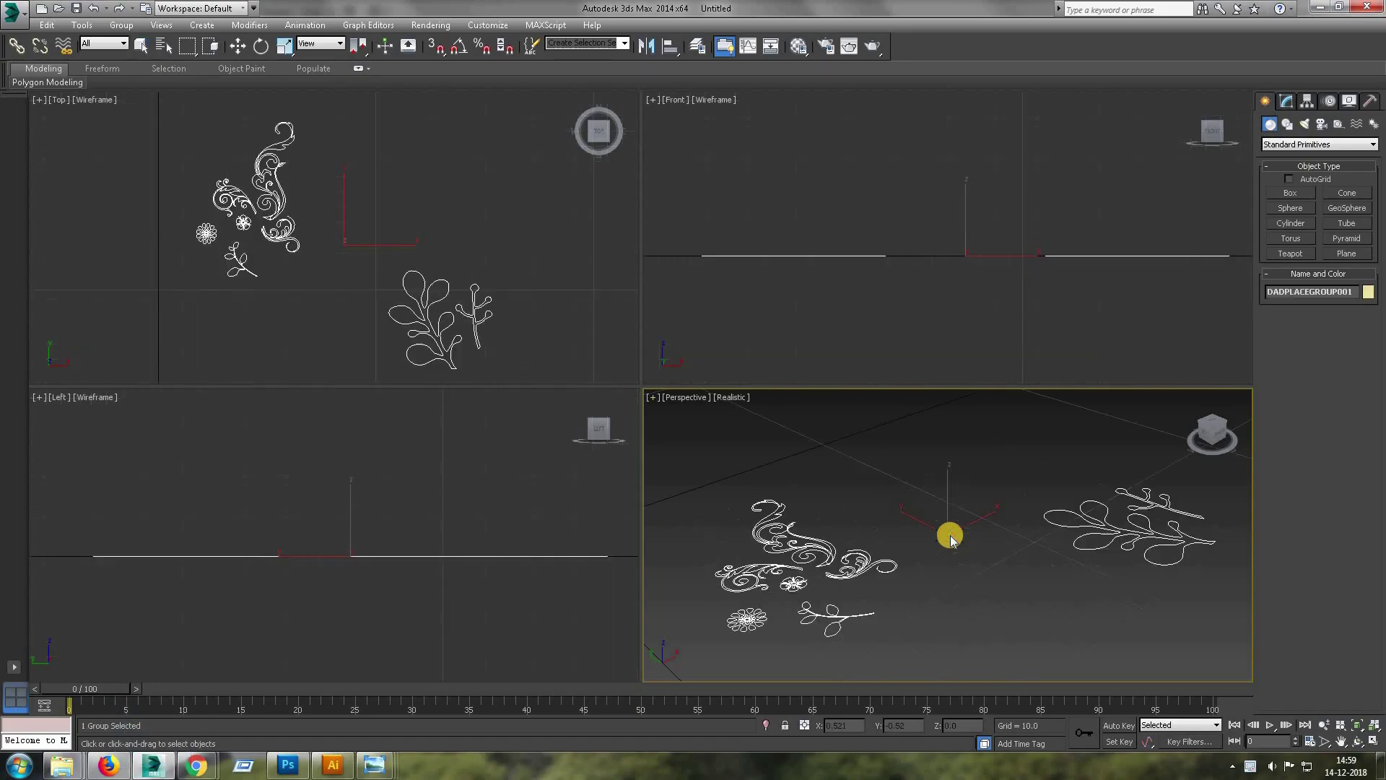
key(alt+w)
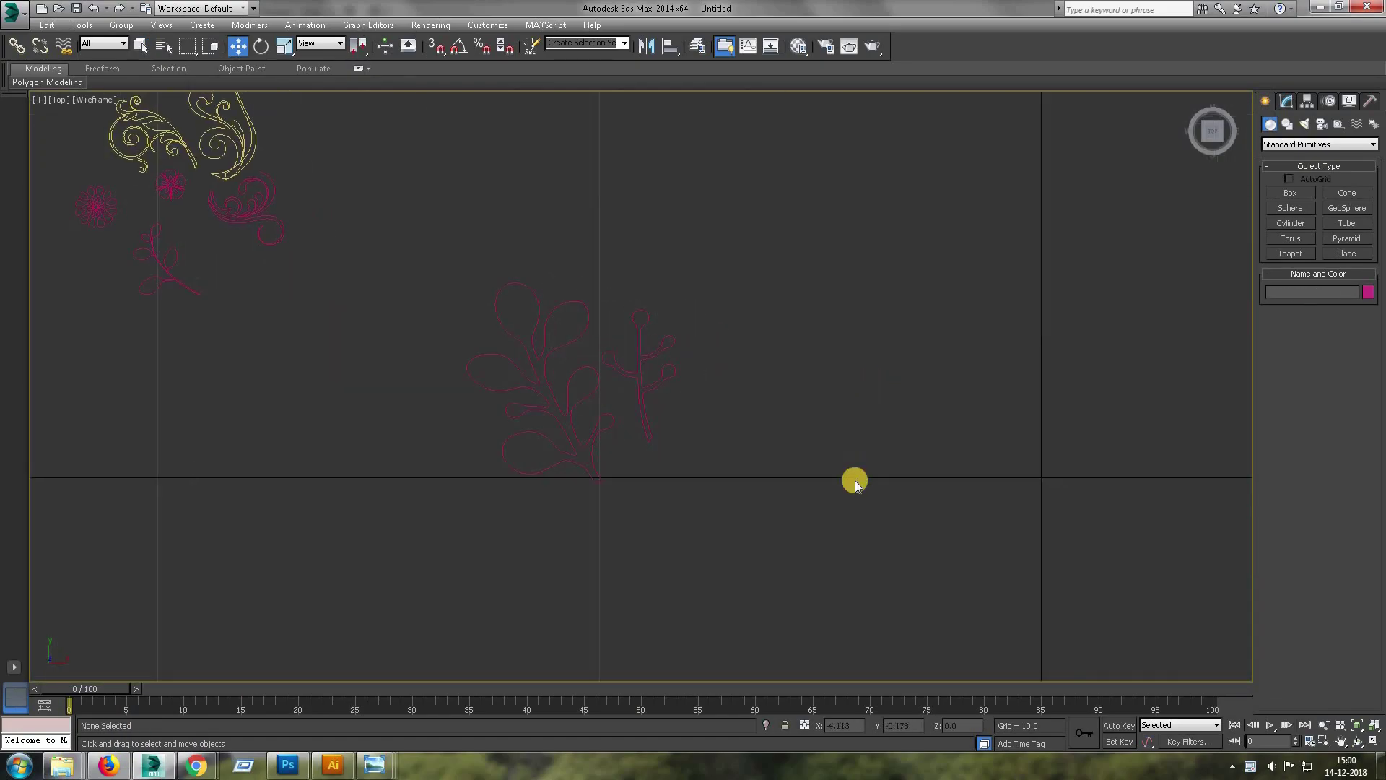
scroll(854, 482, down, 3)
key(ctrl+a)
scroll(739, 374, up, 3)
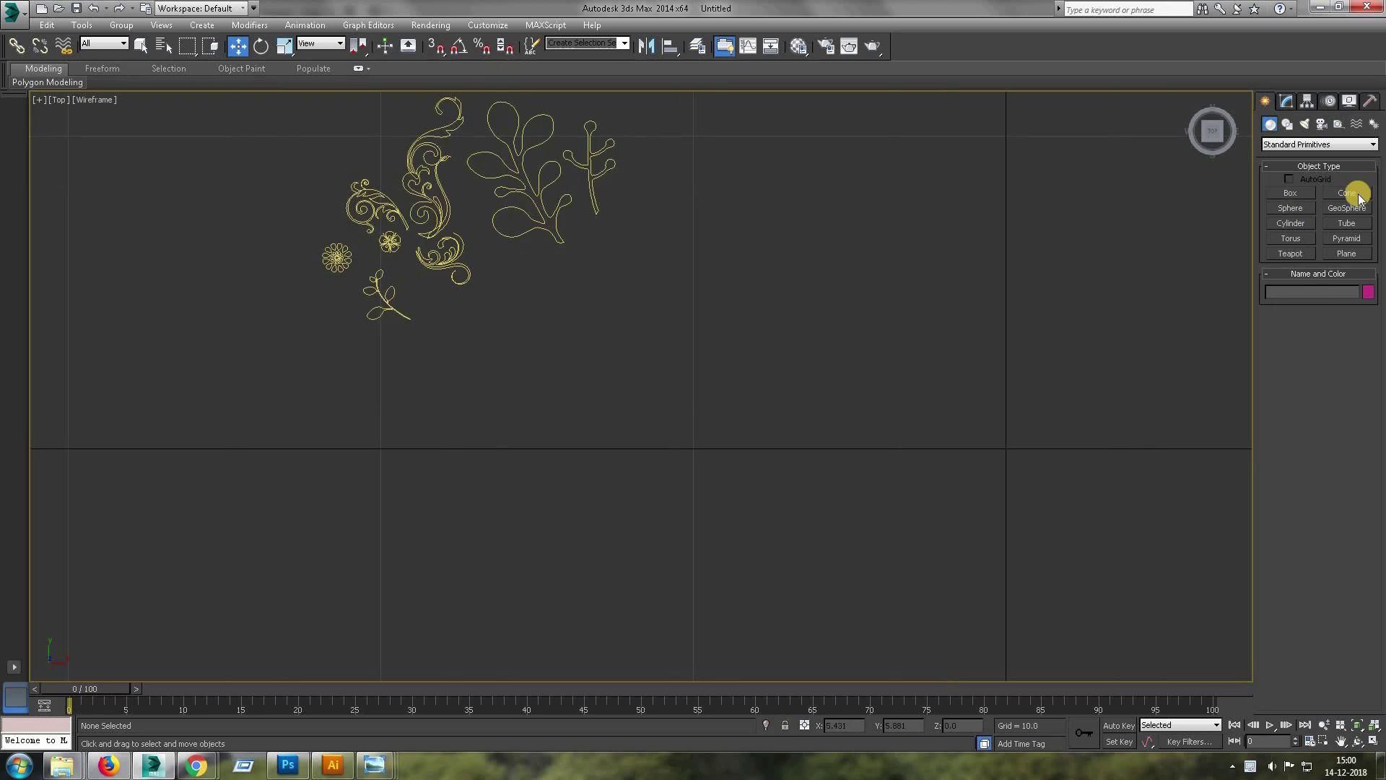
key(alt+w)
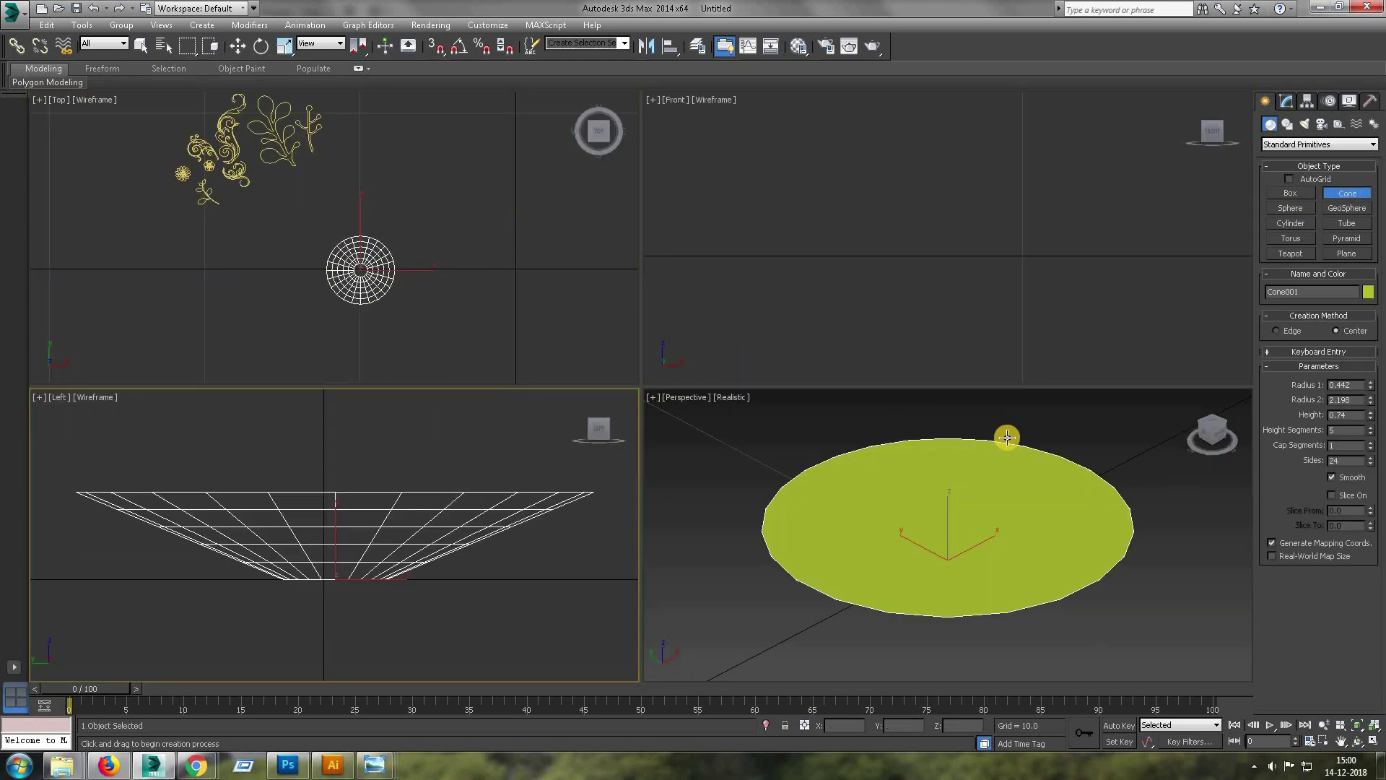
- Create a pointed cone with Radius 2 set to 0, framed and viewed in the maximized Left view
drag(1374, 371, 1369, 404)
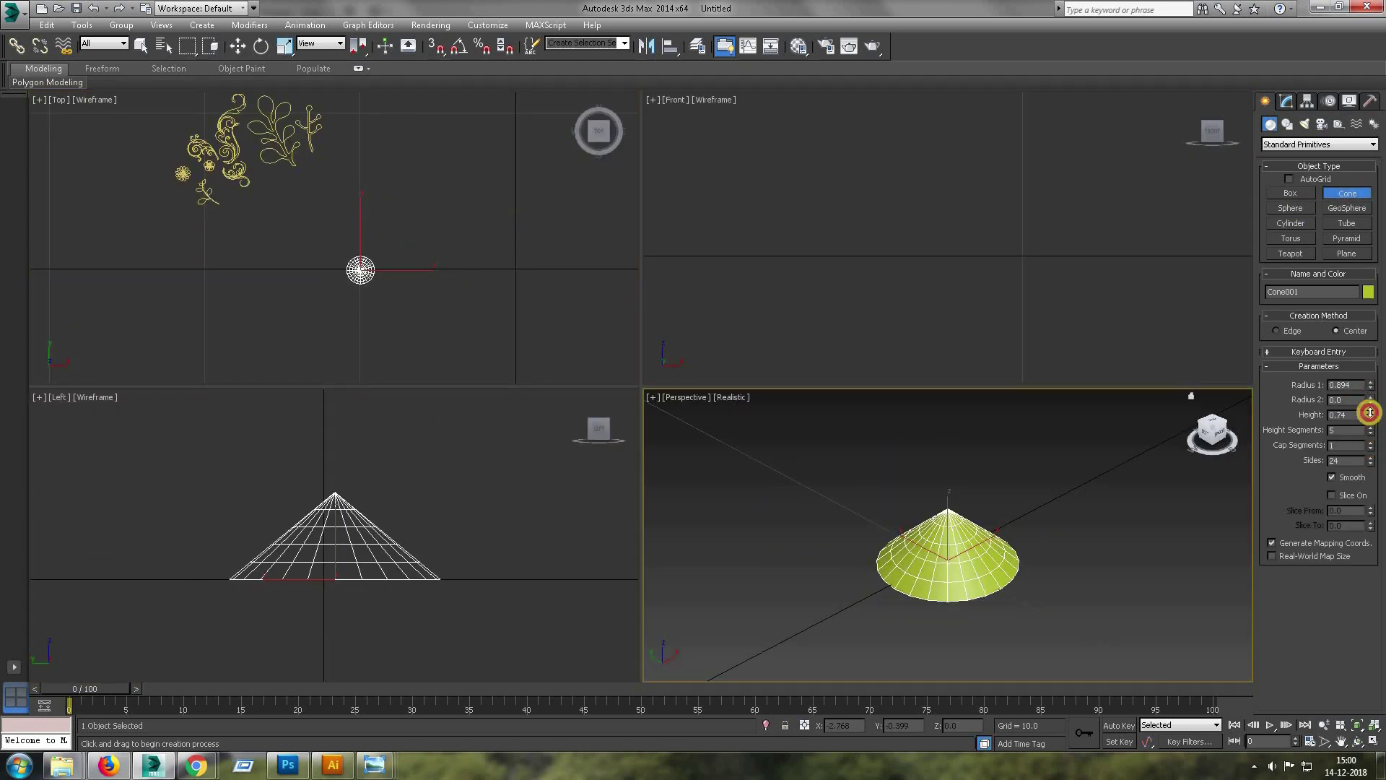
key(ctrl+shift+z)
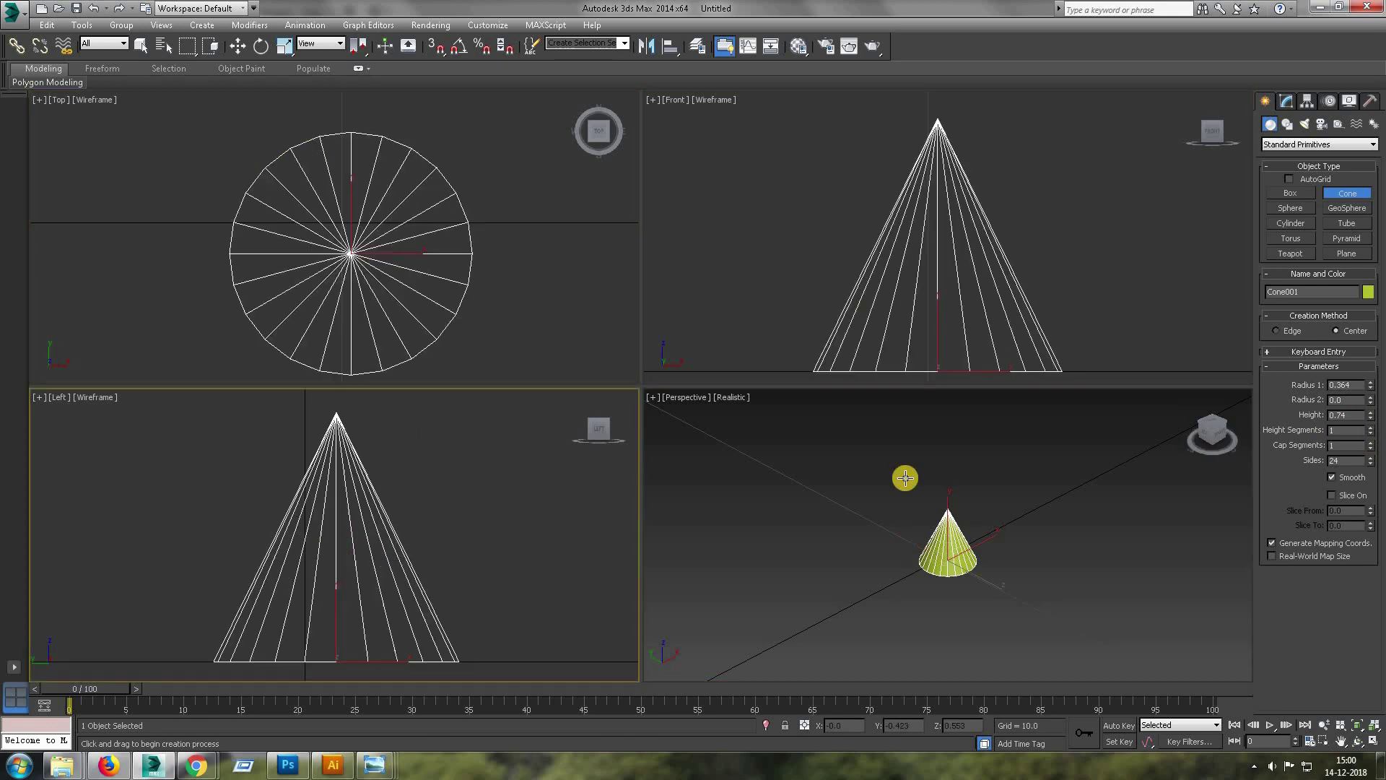
click(442, 479)
key(alt+w)
click(1286, 101)
click(1372, 141)
- Add an FFD 2x2x2 to the cone and scale its control points to skew it
click(1324, 569)
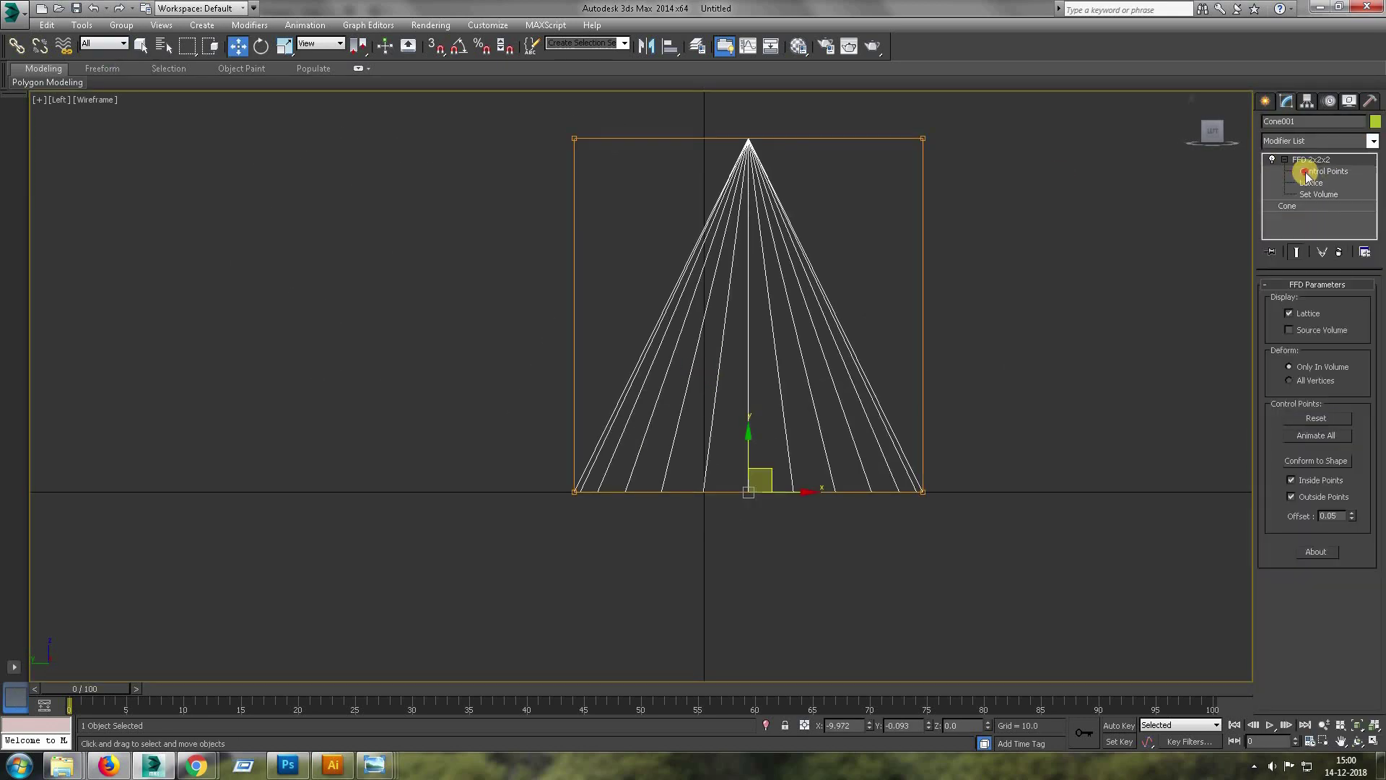
key(1)
key(w)
scroll(641, 397, down, 2)
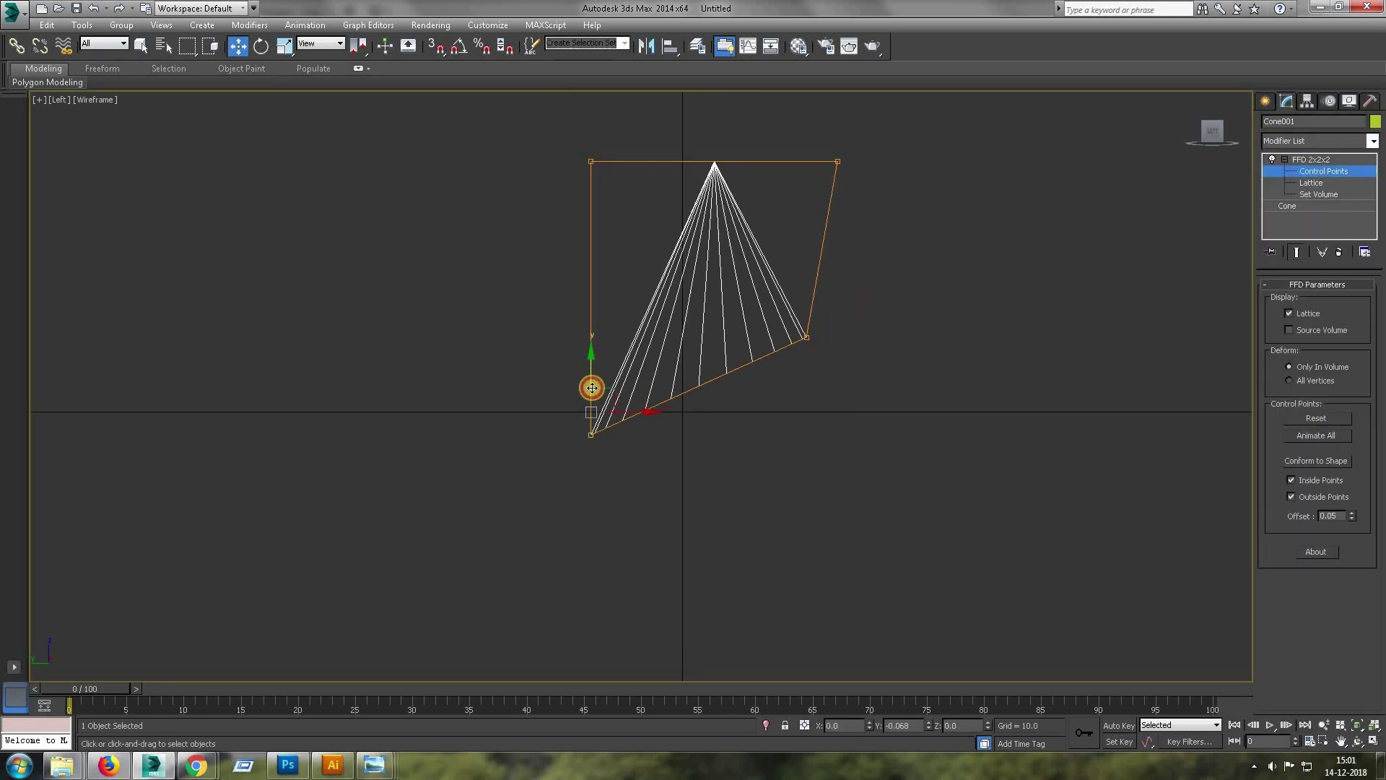
key(alt+w)
key(r)
mouse_move(931, 204)
mouse_down()
mouse_move(984, 334)
mouse_move(835, 361)
mouse_move(611, 372)
mouse_up()
- Add an Edit Poly modifier above the lattice and inspect the cone from below
click(1372, 141)
click(1292, 382)
key(alt+w)
alt+middle_drag(826, 460, 699, 451)
key(4)
key(alt+w)
right_click(470, 376)
key(alt+w)
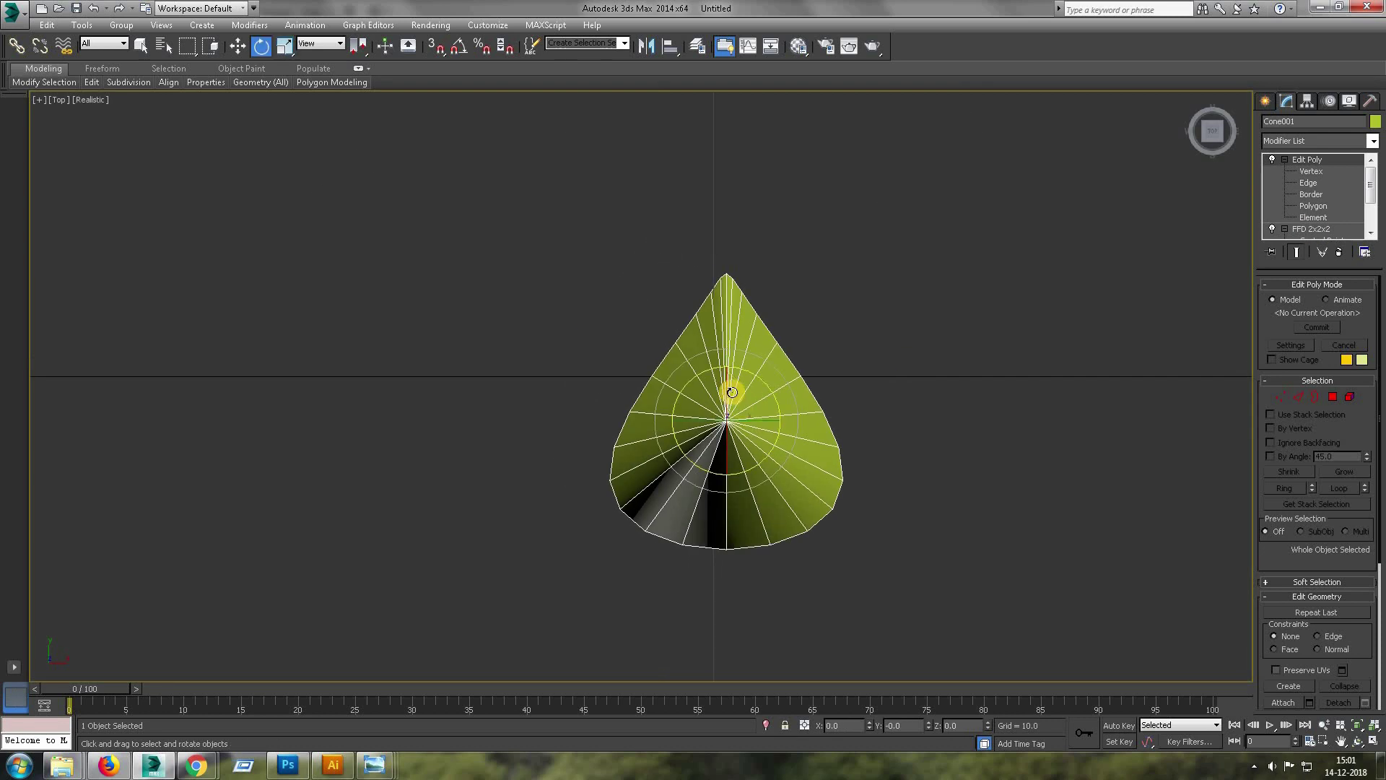
- Tilt the cone slightly by rotating it in the Left view
key(4)
scroll(732, 393, up, 2)
key(w)
scroll(775, 501, up, 5)
key(l)
key(e)
scroll(866, 433, up, 3)
drag(1011, 210, 1054, 223)
- Check a cone vertex, then set the cone's object colour to pink
key(w)
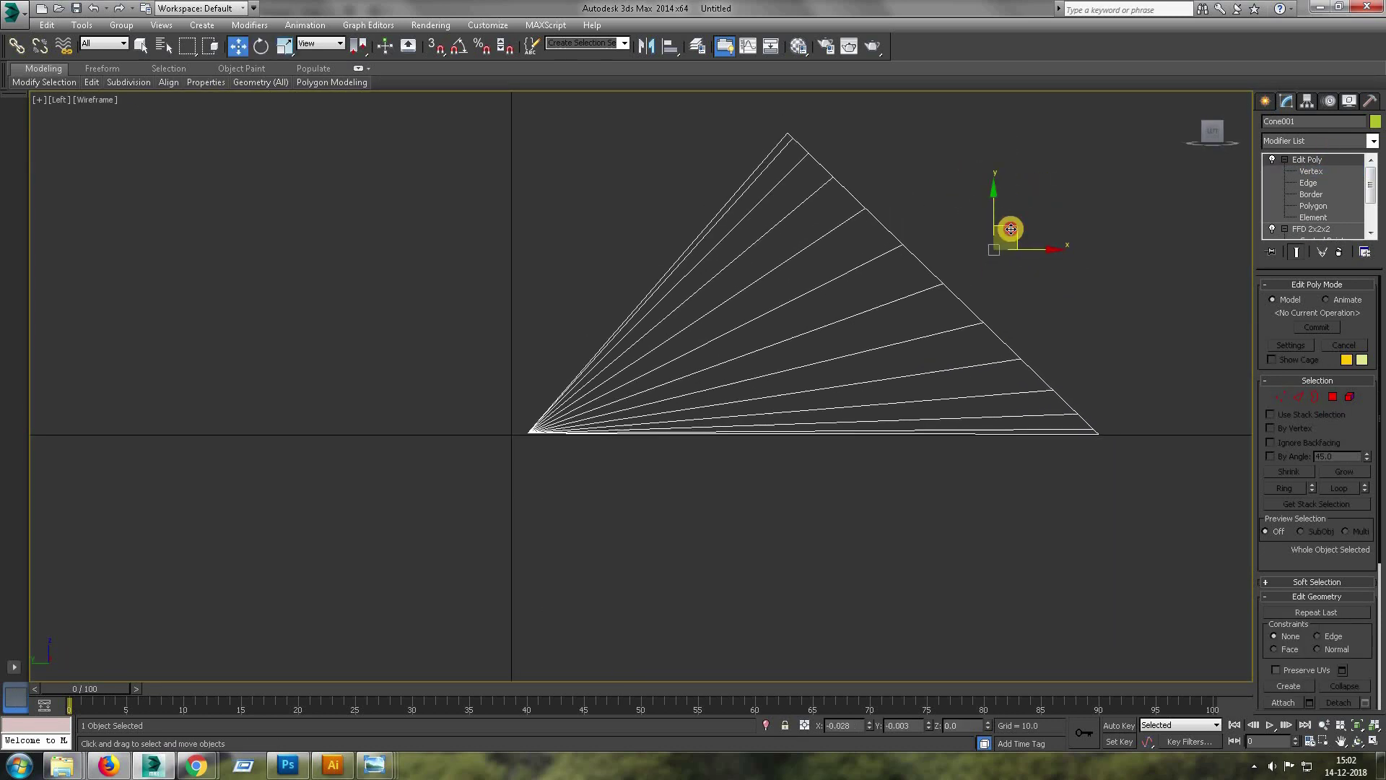
key(t)
click(1311, 171)
key(z)
click(1306, 101)
click(1375, 121)
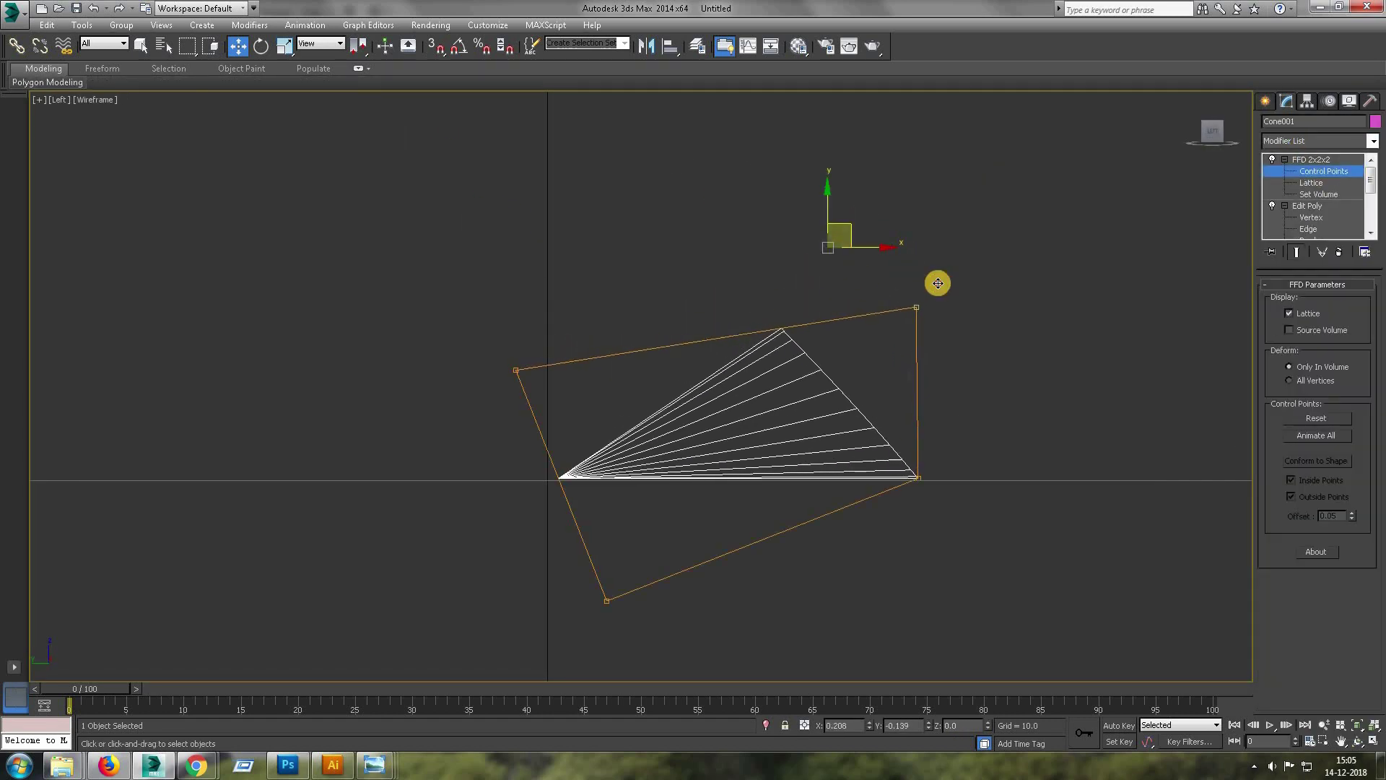
key(alt+w)
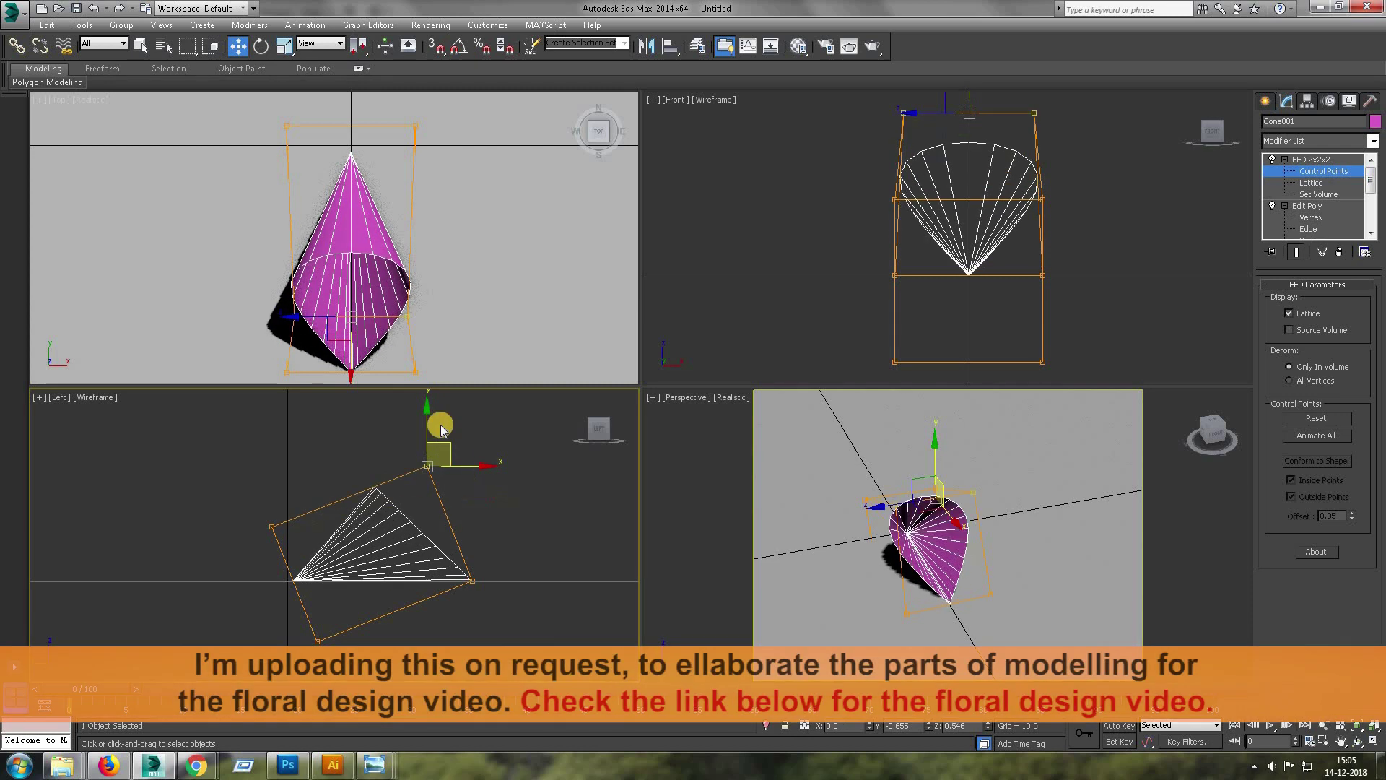
- Add a Shell modifier with an Outer Amount of 0.01
click(1318, 141)
click(1299, 599)
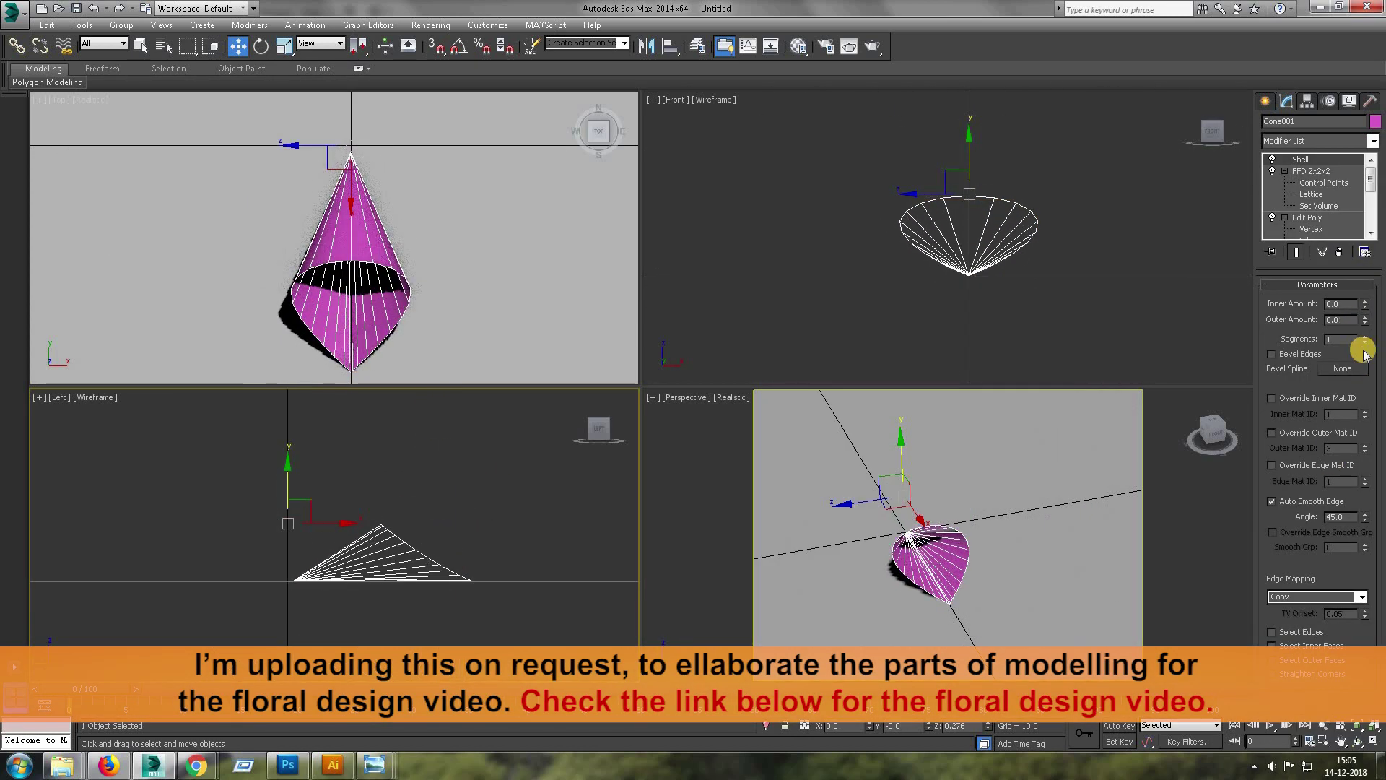
key(alt+w)
alt+middle_drag(848, 449, 826, 371)
click(1364, 316)
text(0.01)
key(Return)
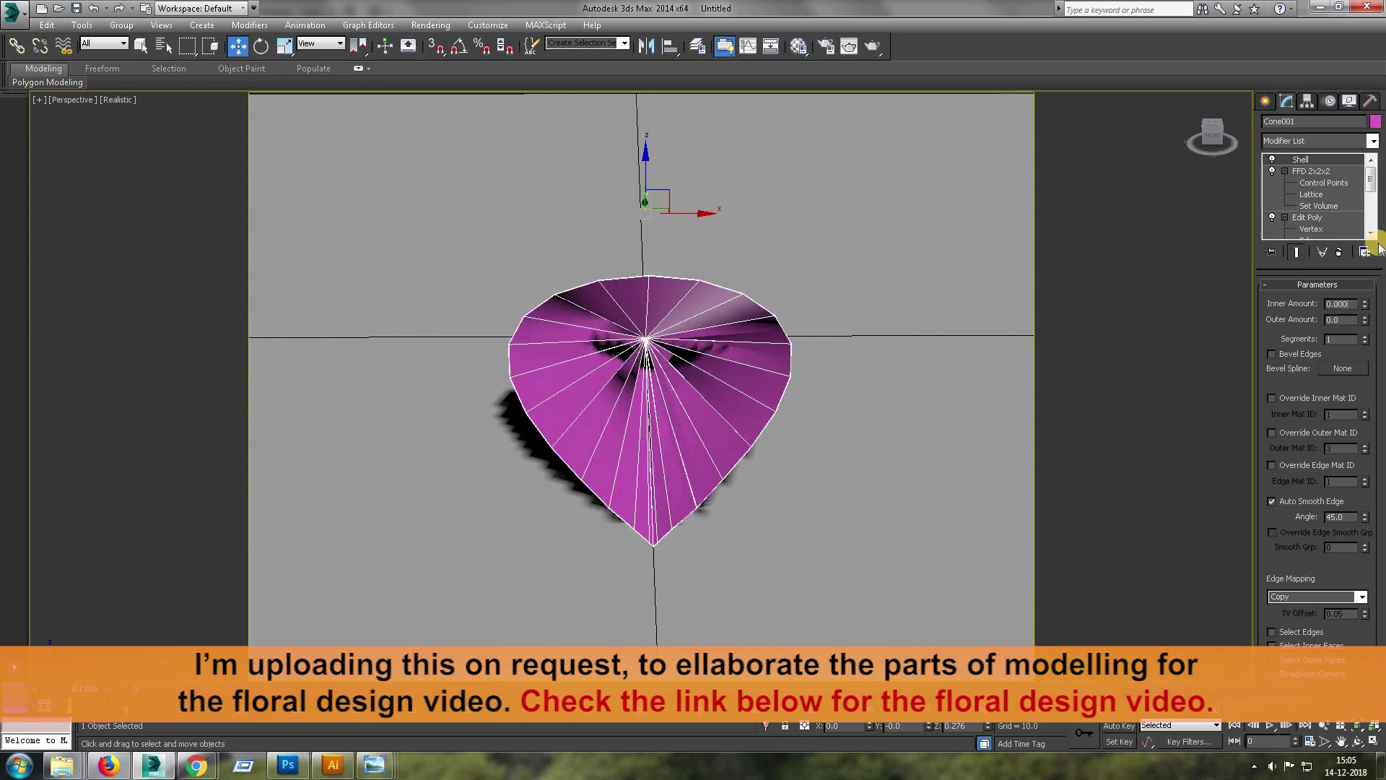
- Weld the tip vertices in a new Edit Poly and add a second Shell
click(1310, 171)
click(1365, 630)
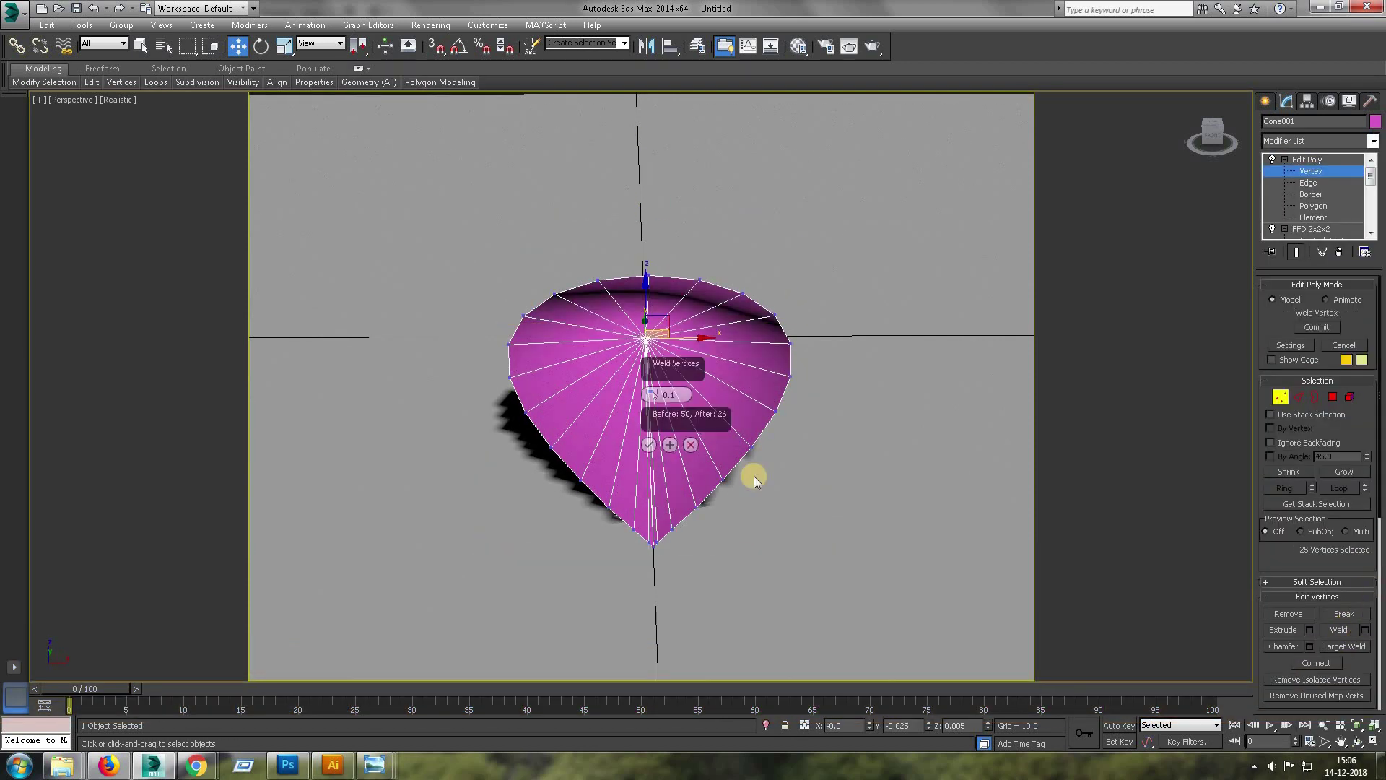
click(650, 444)
click(1373, 141)
click(1348, 321)
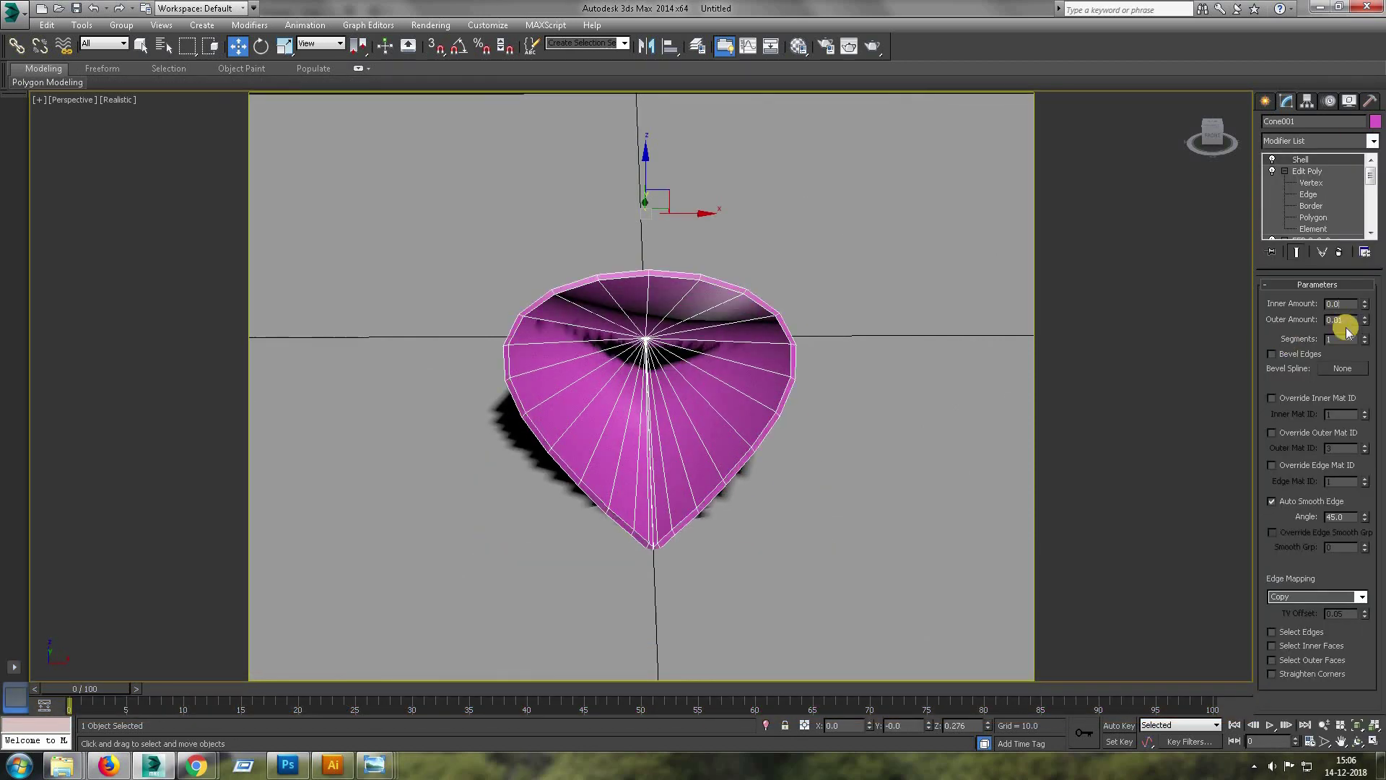
- Add MeshSmooth on top and show the Edit Poly level in Left wireframe view
click(1373, 141)
click(1339, 702)
click(1306, 172)
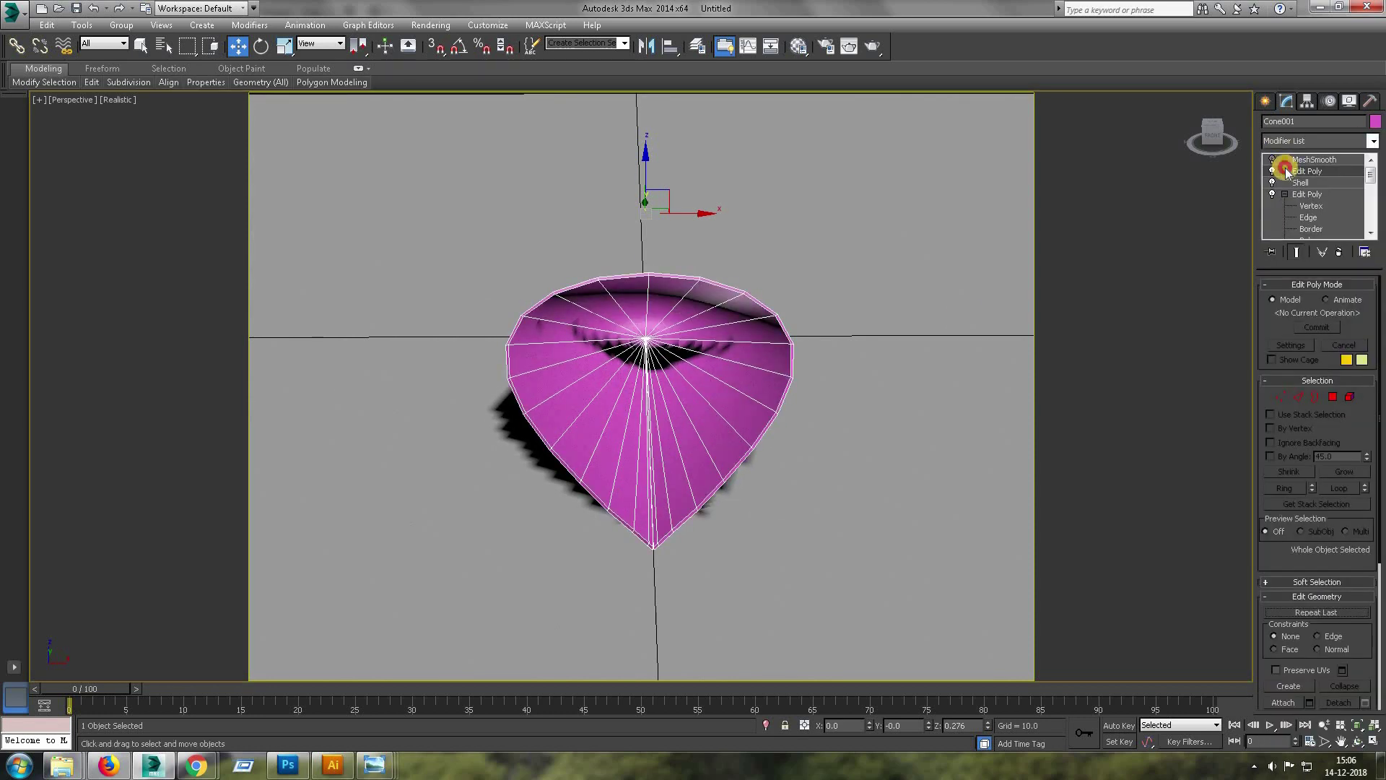
key(l)
scroll(787, 455, up, 3)
scroll(901, 448, up, 2)
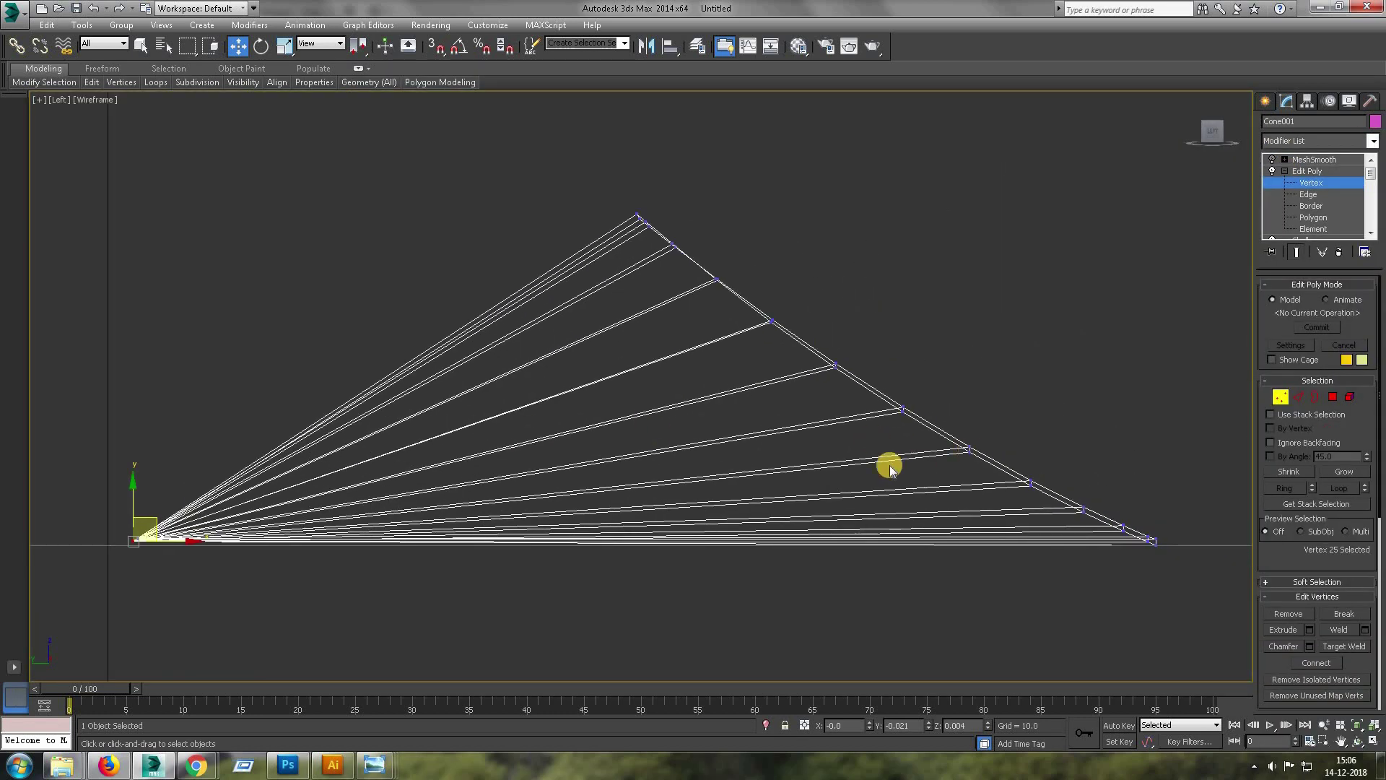
- Chamfer the petal's rim edges at 0.001 with 2 segments
middle_drag(890, 467, 1059, 447)
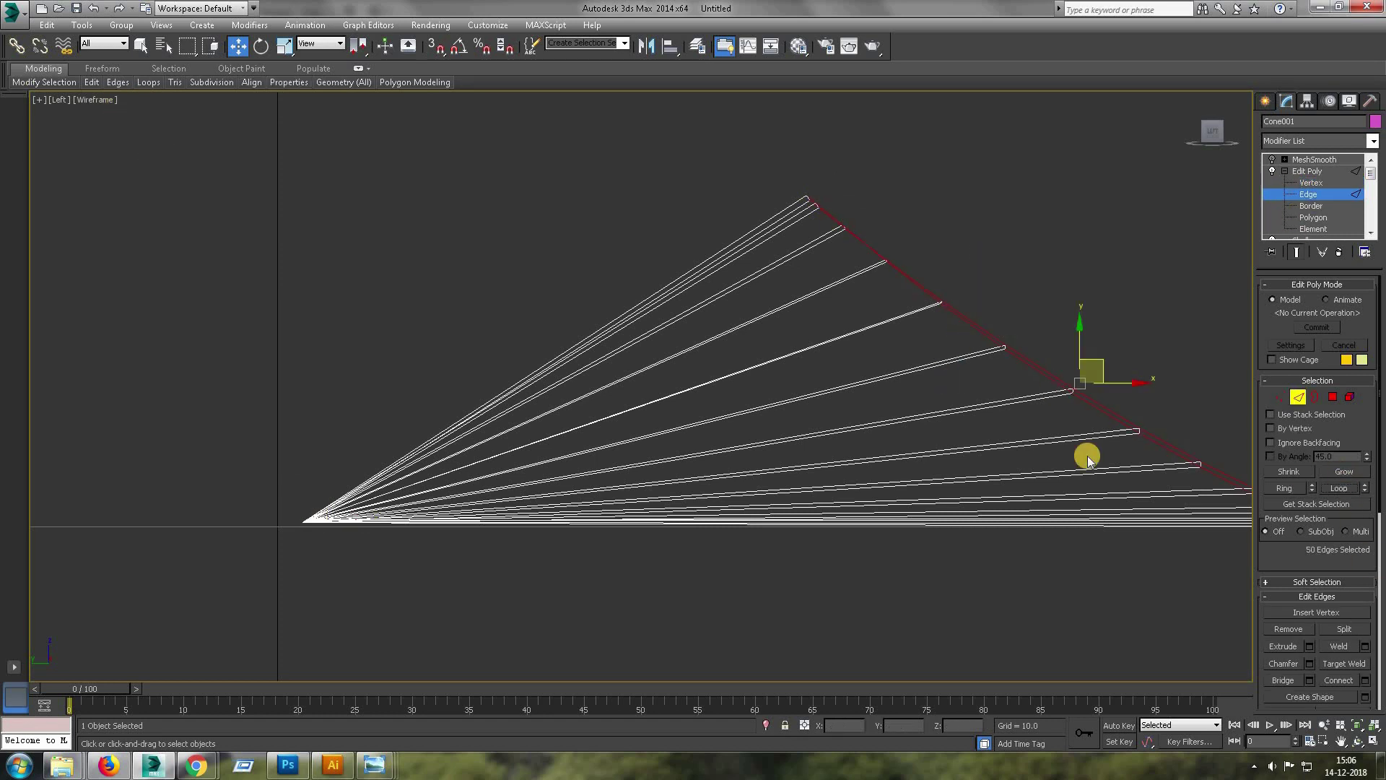
middle_drag(1088, 460, 888, 399)
scroll(888, 399, up, 5)
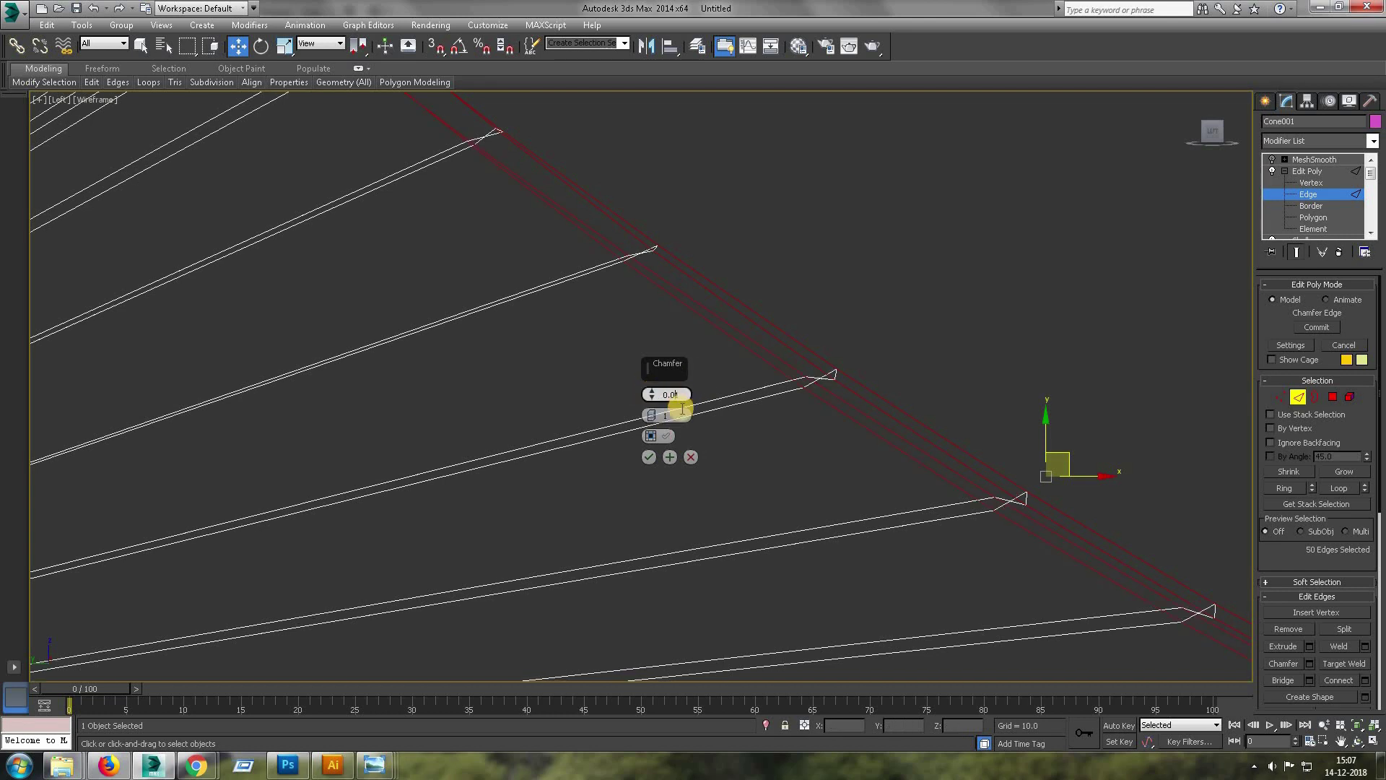
click(653, 457)
scroll(713, 456, down, 5)
scroll(849, 553, up, 4)
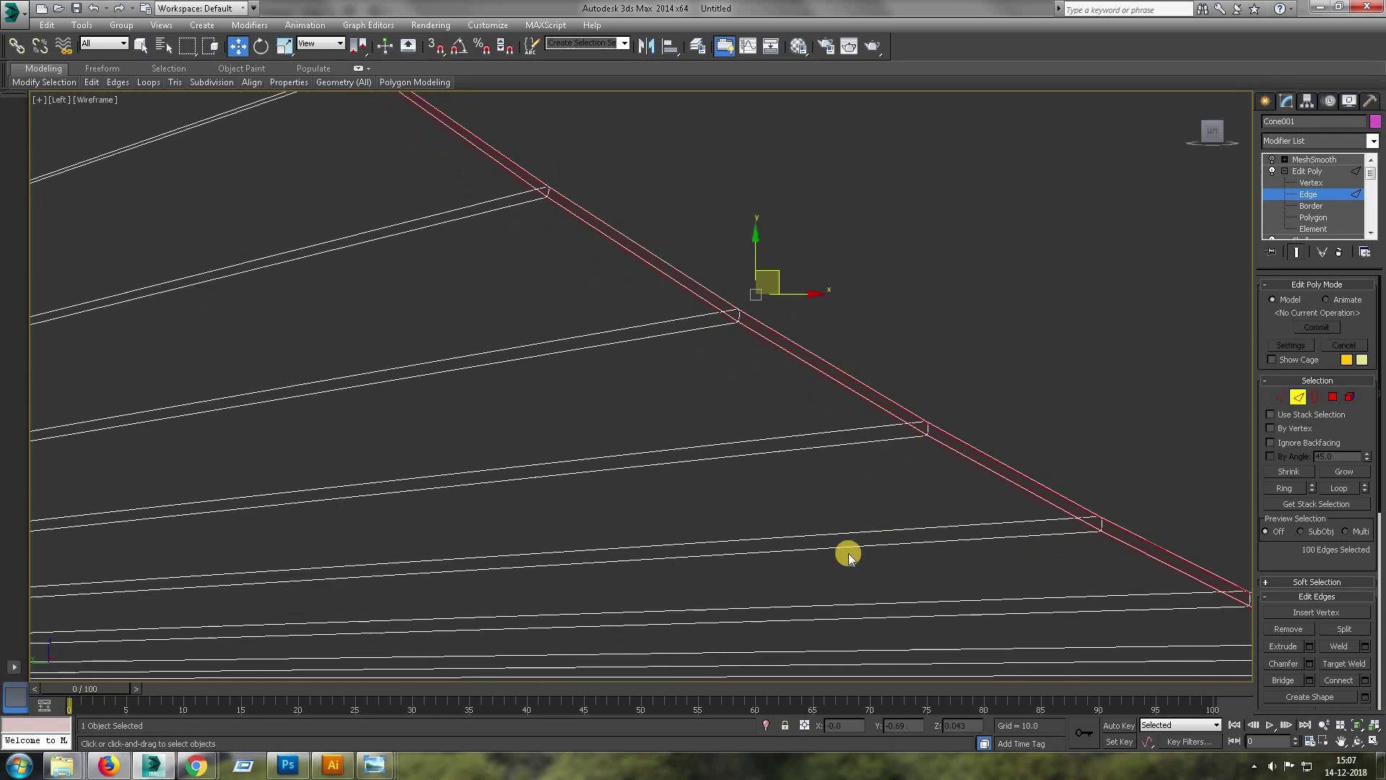
scroll(758, 356, down, 3)
scroll(650, 294, down, 3)
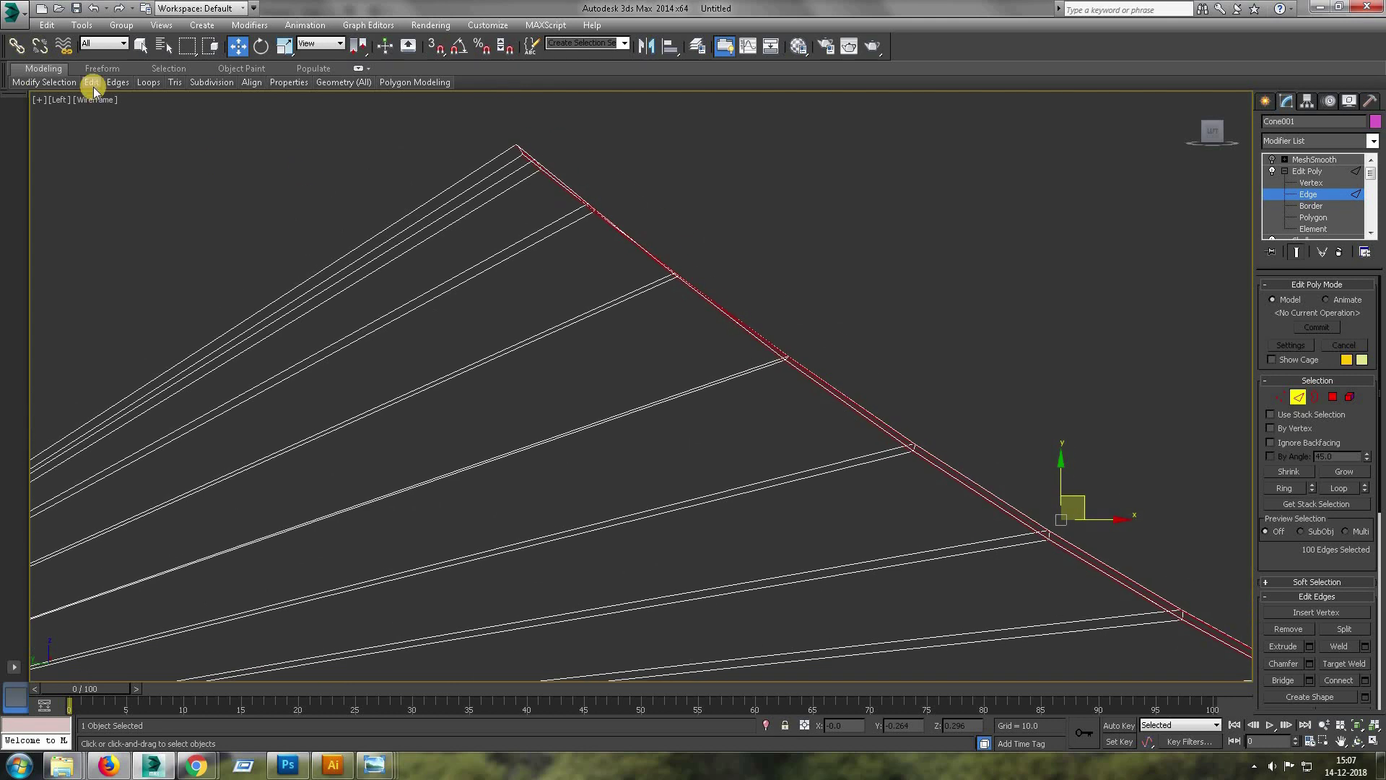
- Review the smoothed petal at the MeshSmooth level, then return to Edit Poly vertices
click(209, 119)
scroll(806, 430, up, 3)
scroll(619, 318, down, 4)
key(w)
click(1299, 159)
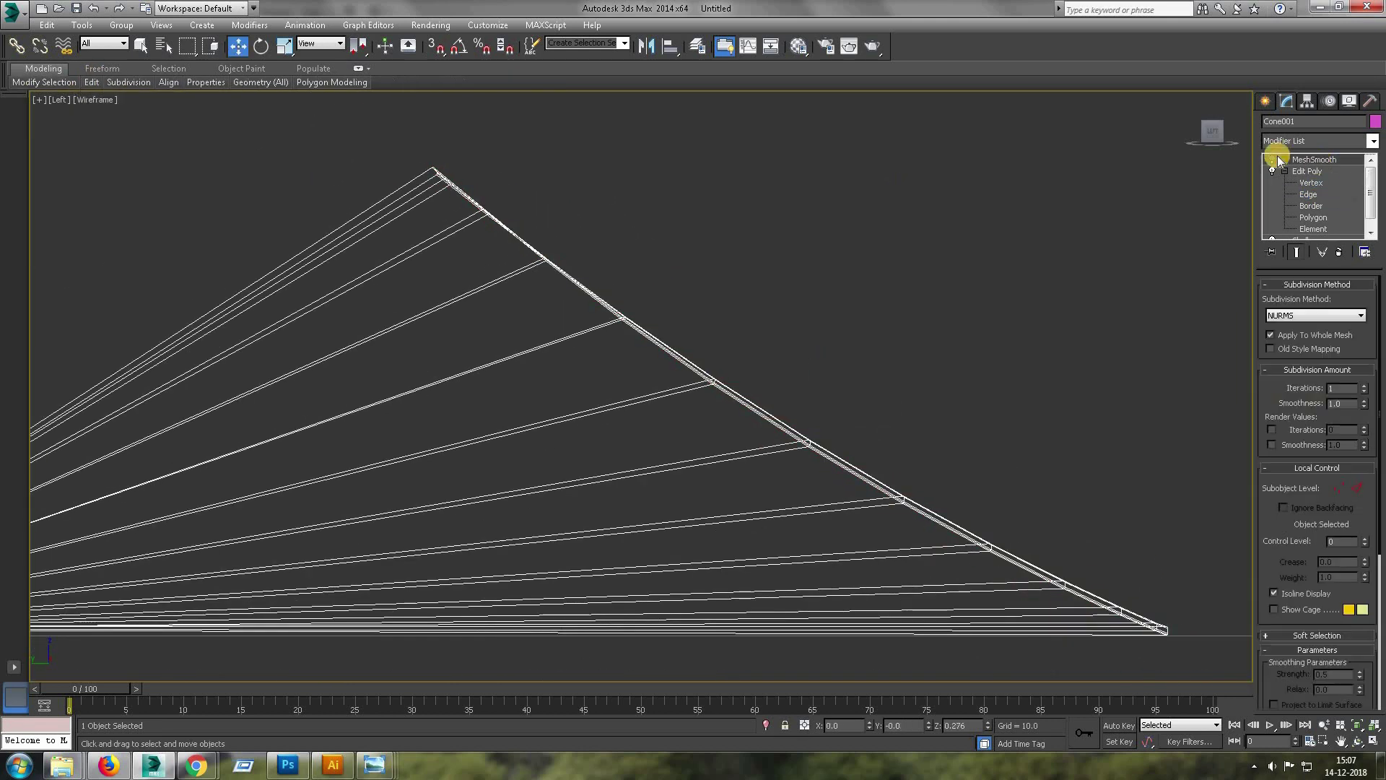
key(F3)
scroll(818, 317, up, 3)
click(1310, 183)
scroll(702, 494, up, 3)
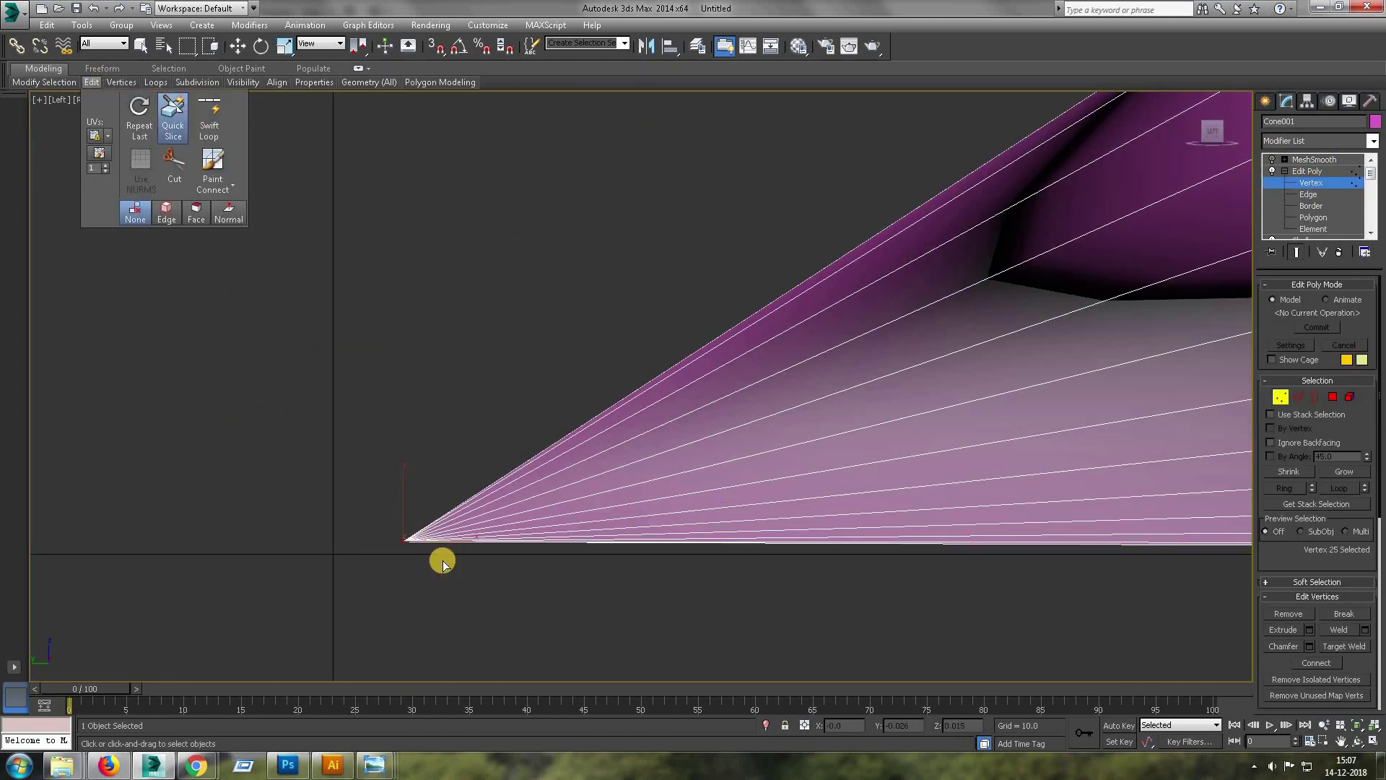
scroll(436, 549, down, 3)
- Slice the cone at an angle with Slice Plane in wireframe
key(F3)
scroll(390, 538, up, 4)
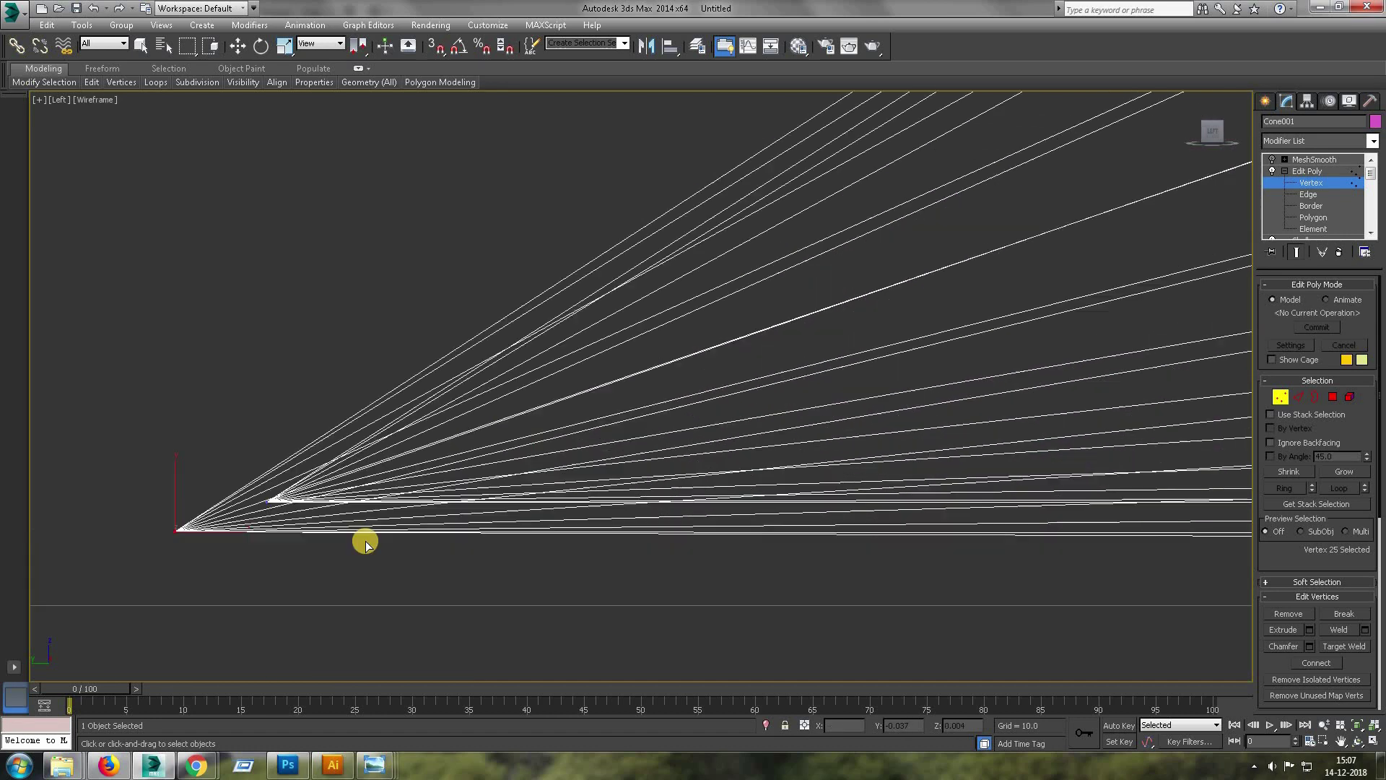
scroll(413, 485, down, 1)
scroll(1333, 464, down, 5)
click(1290, 504)
scroll(859, 447, down, 3)
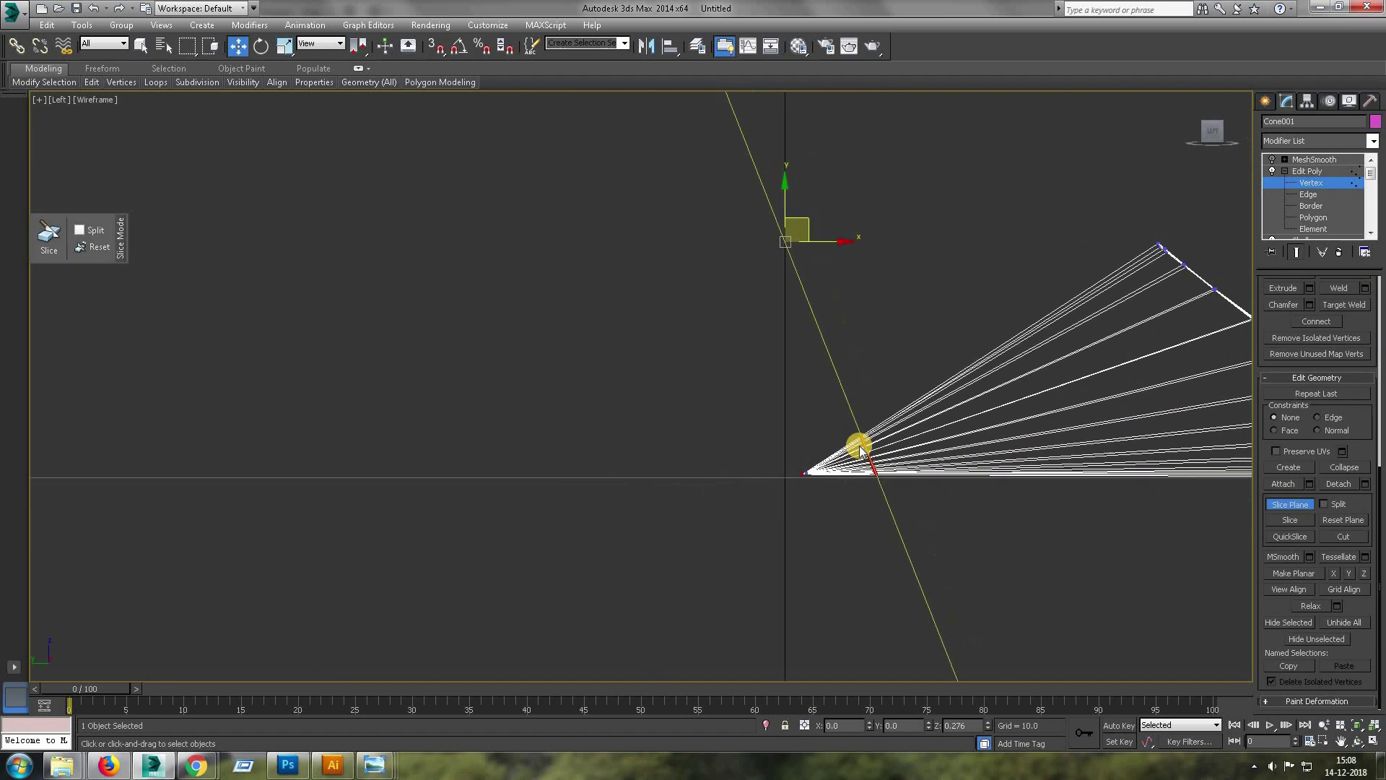
middle_drag(889, 345, 466, 373)
key(2)
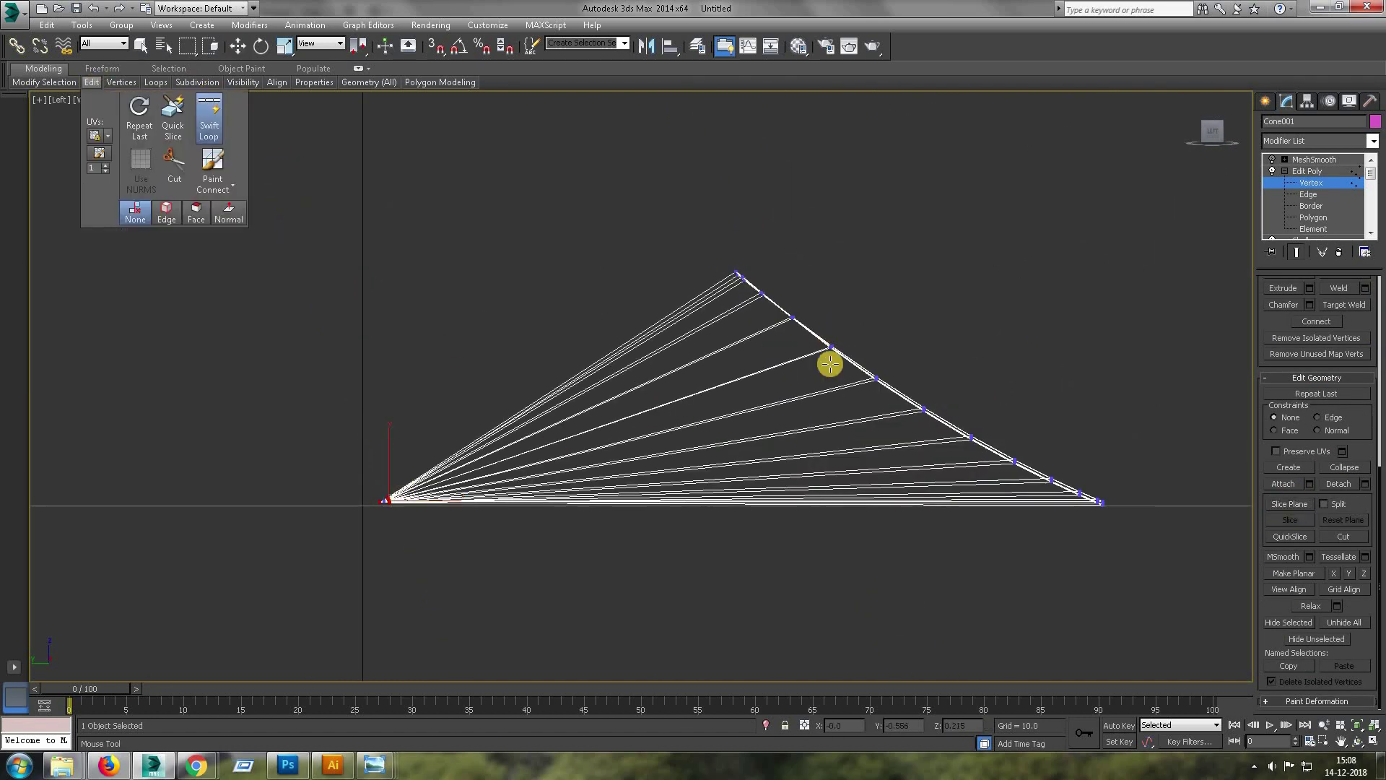
key(alt+w)
key(alt+w)
- Reshape the smoothed cone by moving its FFD lattice points
click(1314, 159)
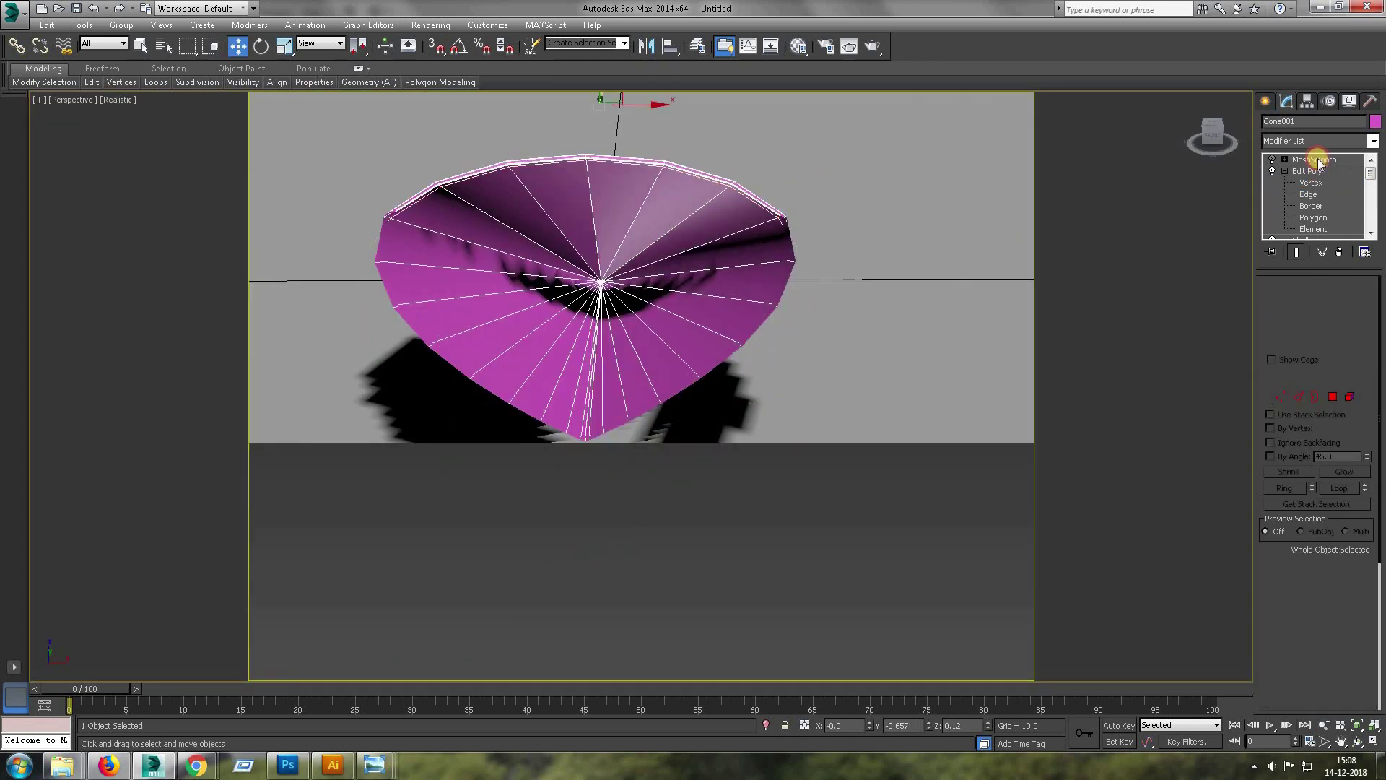
key(w)
scroll(706, 369, down, 5)
alt+middle_drag(705, 368, 720, 297)
key(t)
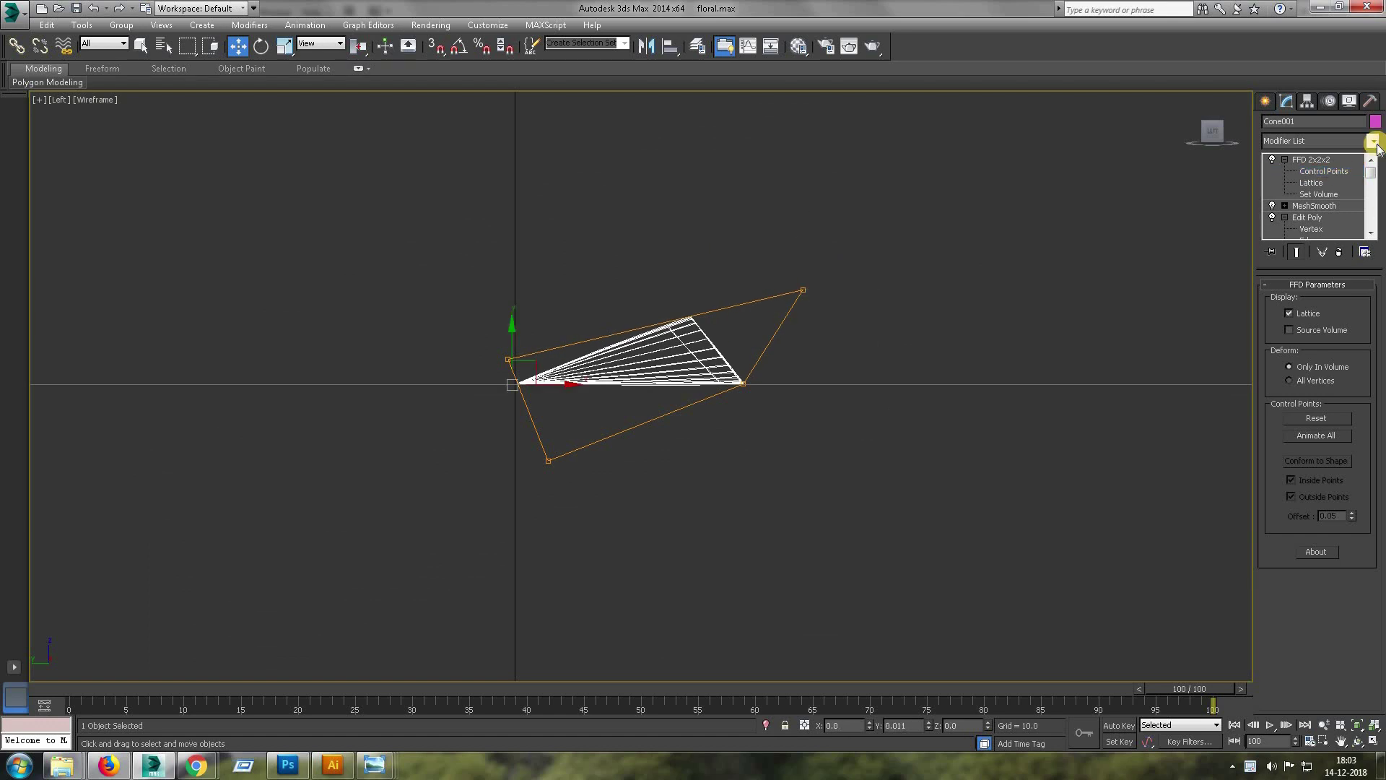
key(alt+w)
mouse_move(520, 458)
mouse_down()
mouse_move(511, 551)
mouse_move(576, 535)
mouse_up()
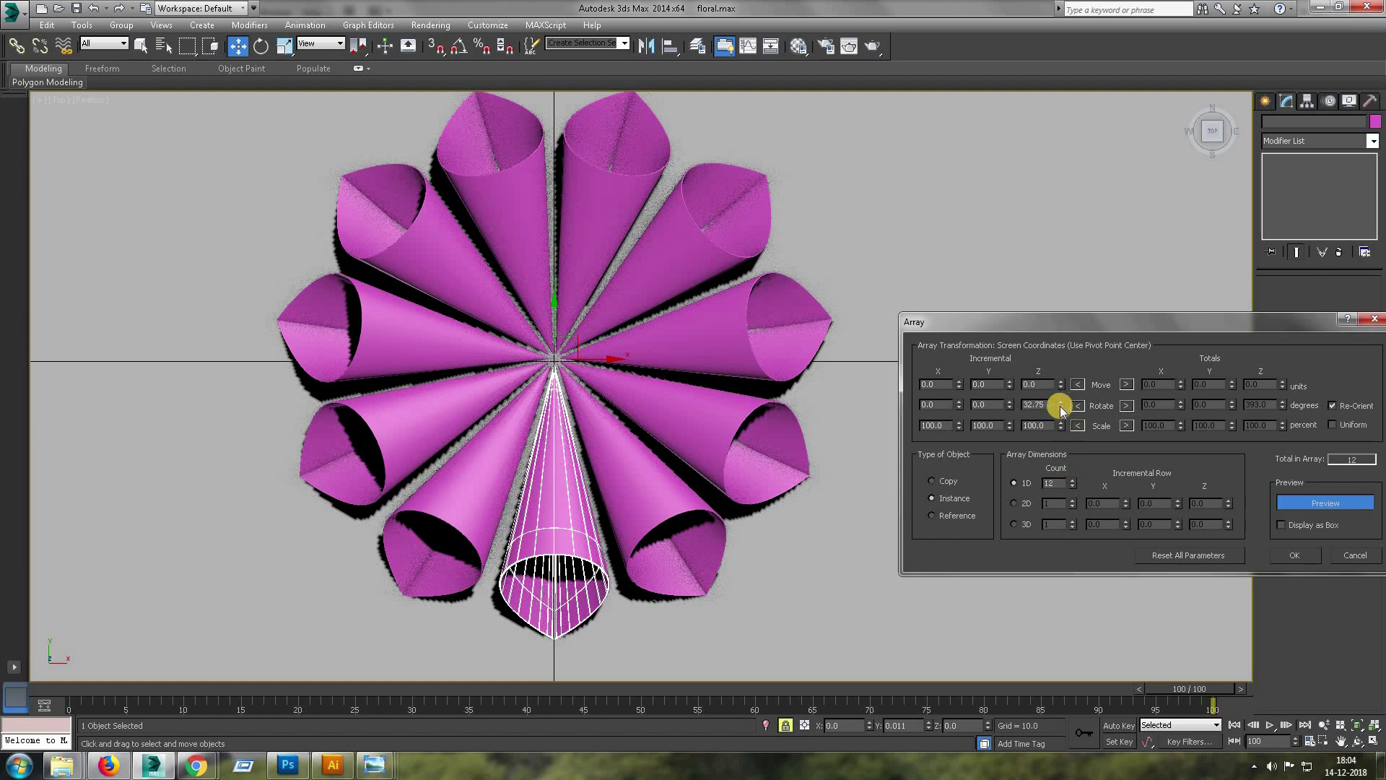
- Array the petal into a ring of 13 instances rotated around Z
drag(1060, 407, 1048, 423)
click(1072, 480)
text(27.65)
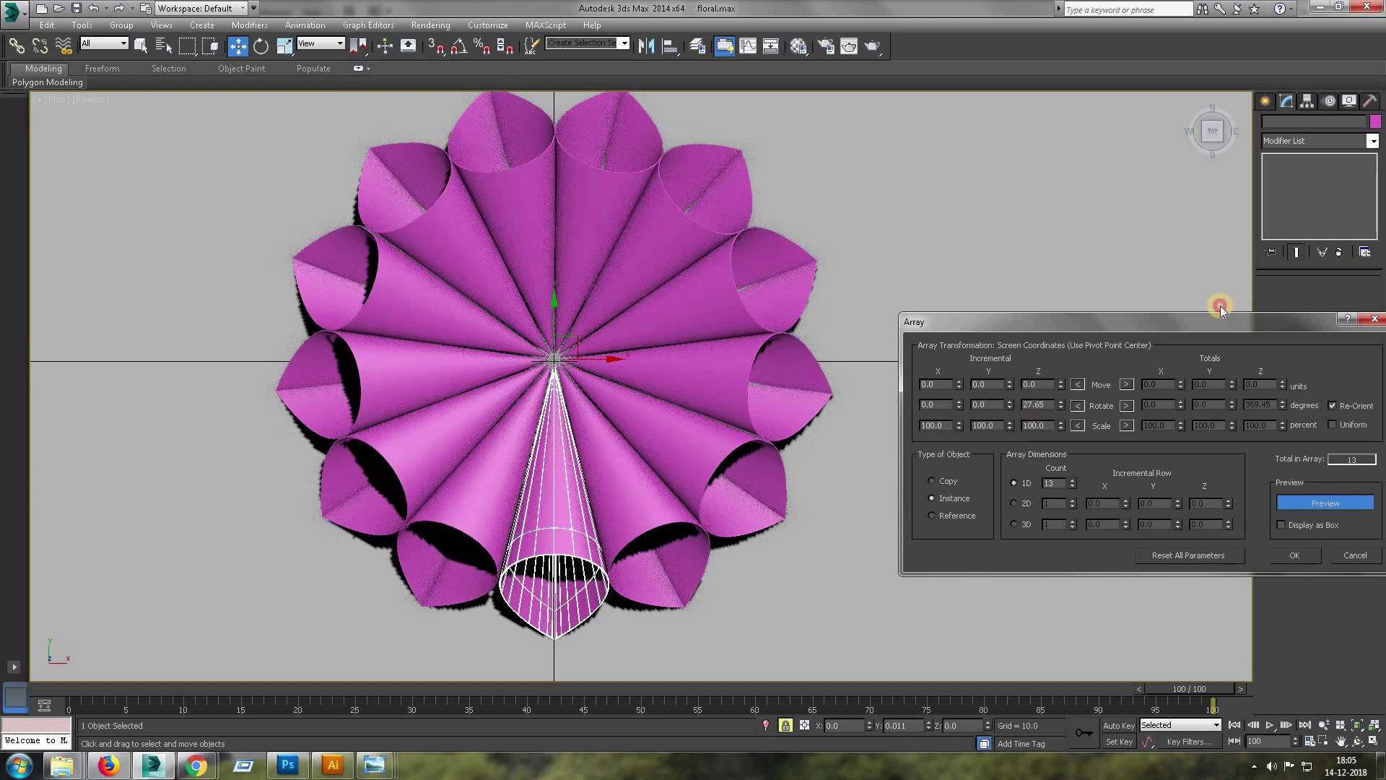
key(Return)
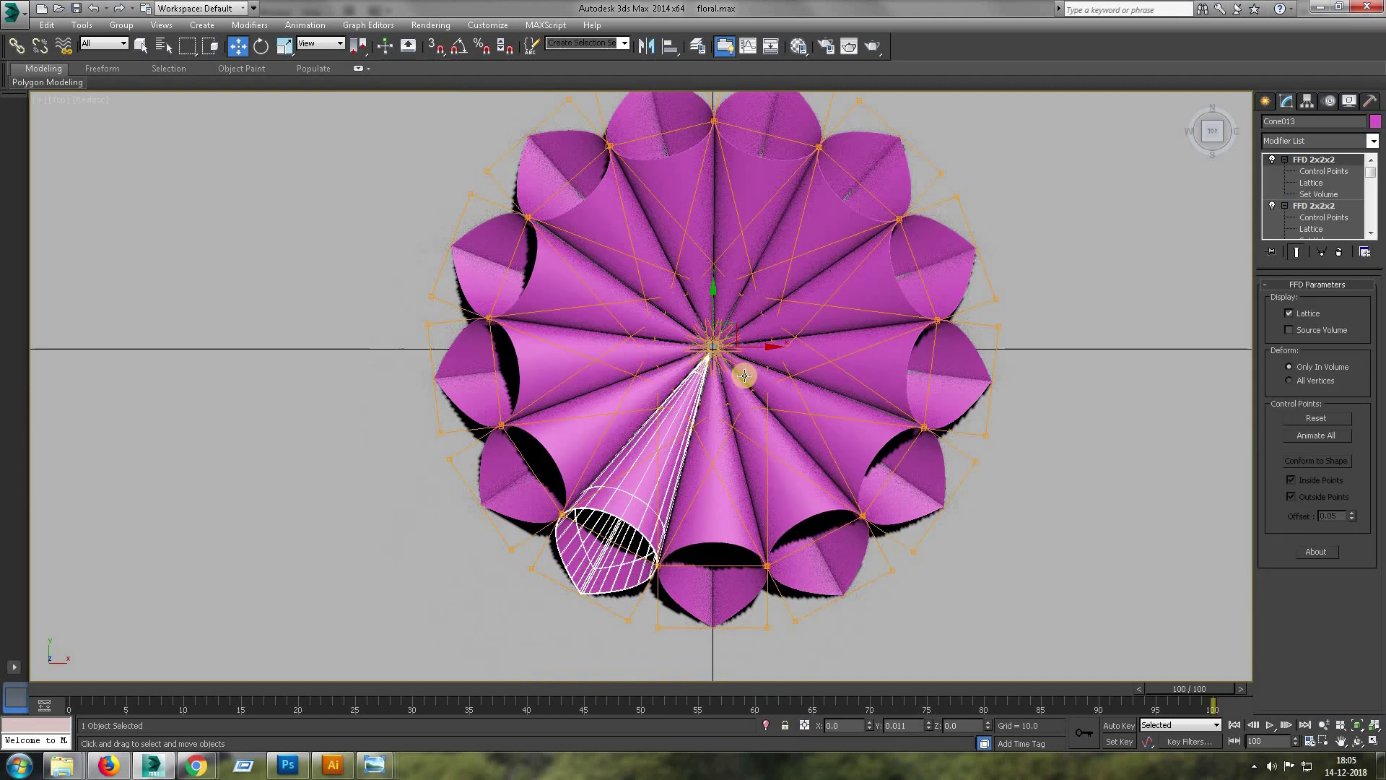
scroll(728, 309, up, 2)
- Shift-clone a spare cone beside the flower
shift+drag(728, 309, 1181, 347)
click(712, 442)
key(e)
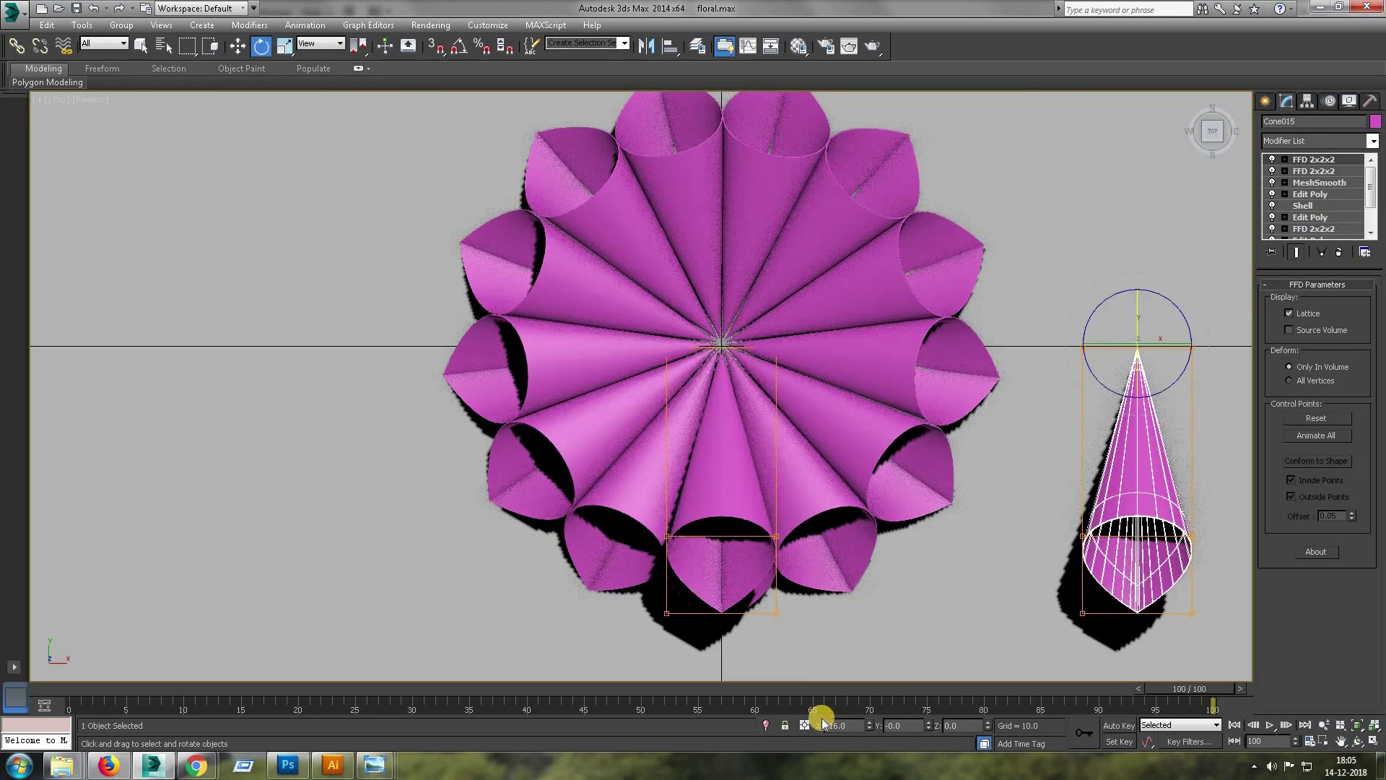
key(r)
click(735, 345)
- Array a smaller inner ring of 12 petals from the bottom cone
click(82, 25)
click(94, 266)
drag(1073, 371, 1061, 399)
key(Return)
key(r)
key(e)
click(768, 495)
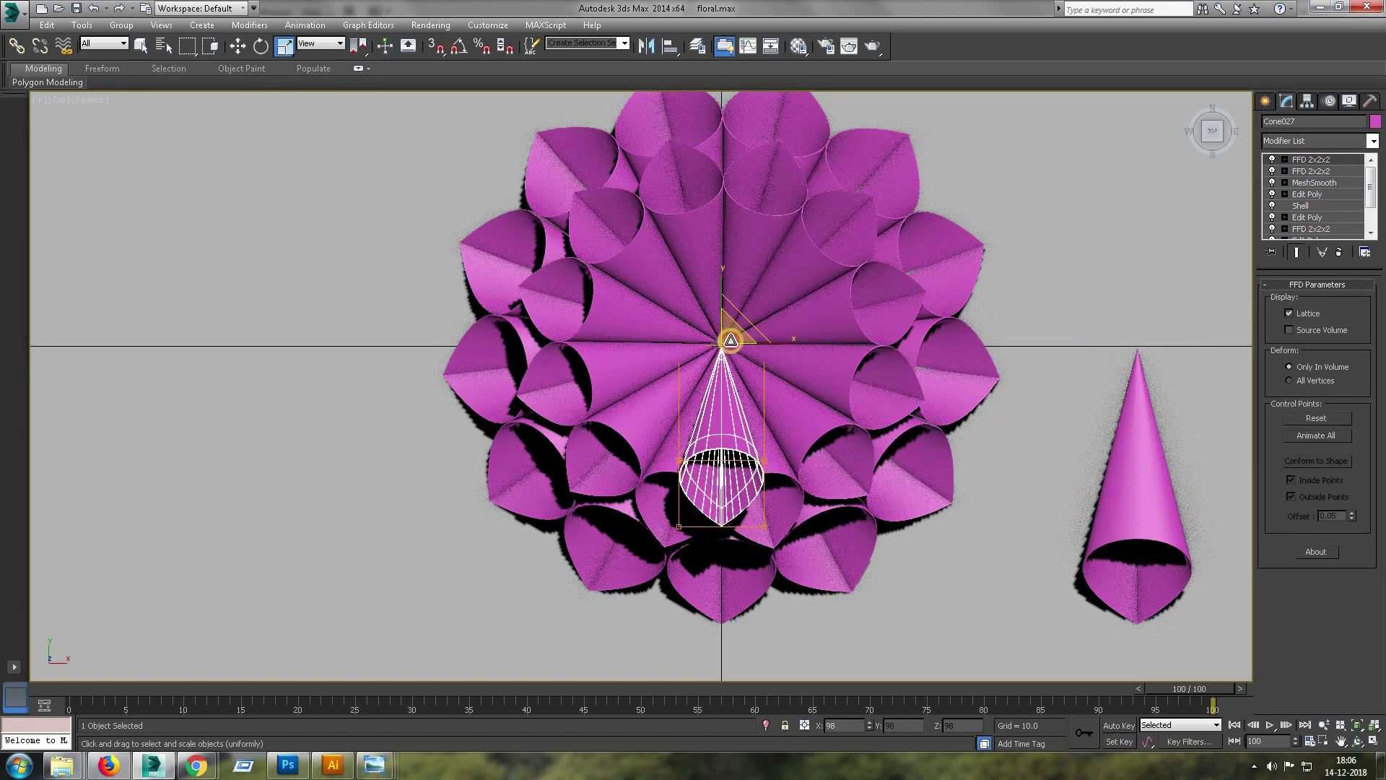
- Array the spare cone 9 times at 40° to form the centre ring
middle_drag(731, 340, 790, 447)
click(789, 448)
scroll(1029, 512, up, 3)
key(1)
click(81, 24)
click(94, 267)
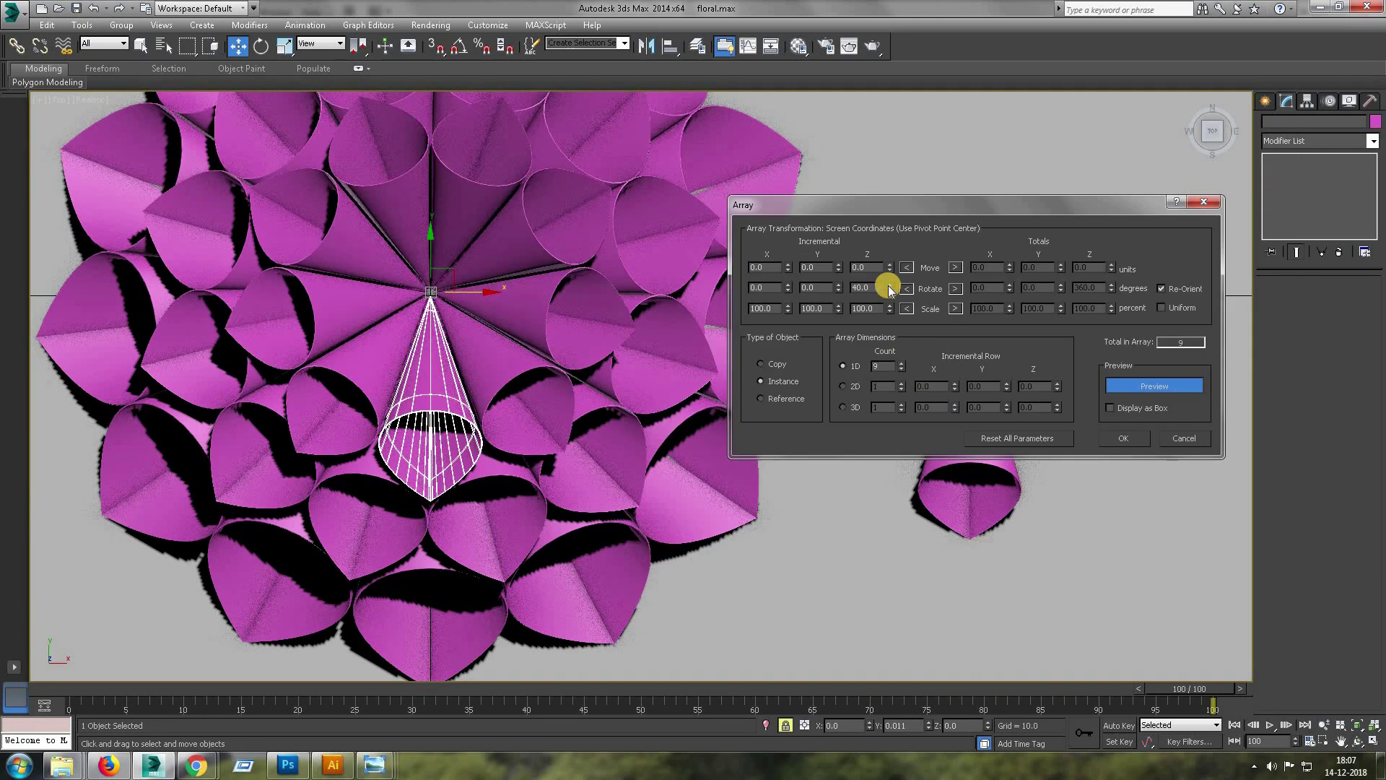
click(1133, 437)
key(alt+w)
key(alt+w)
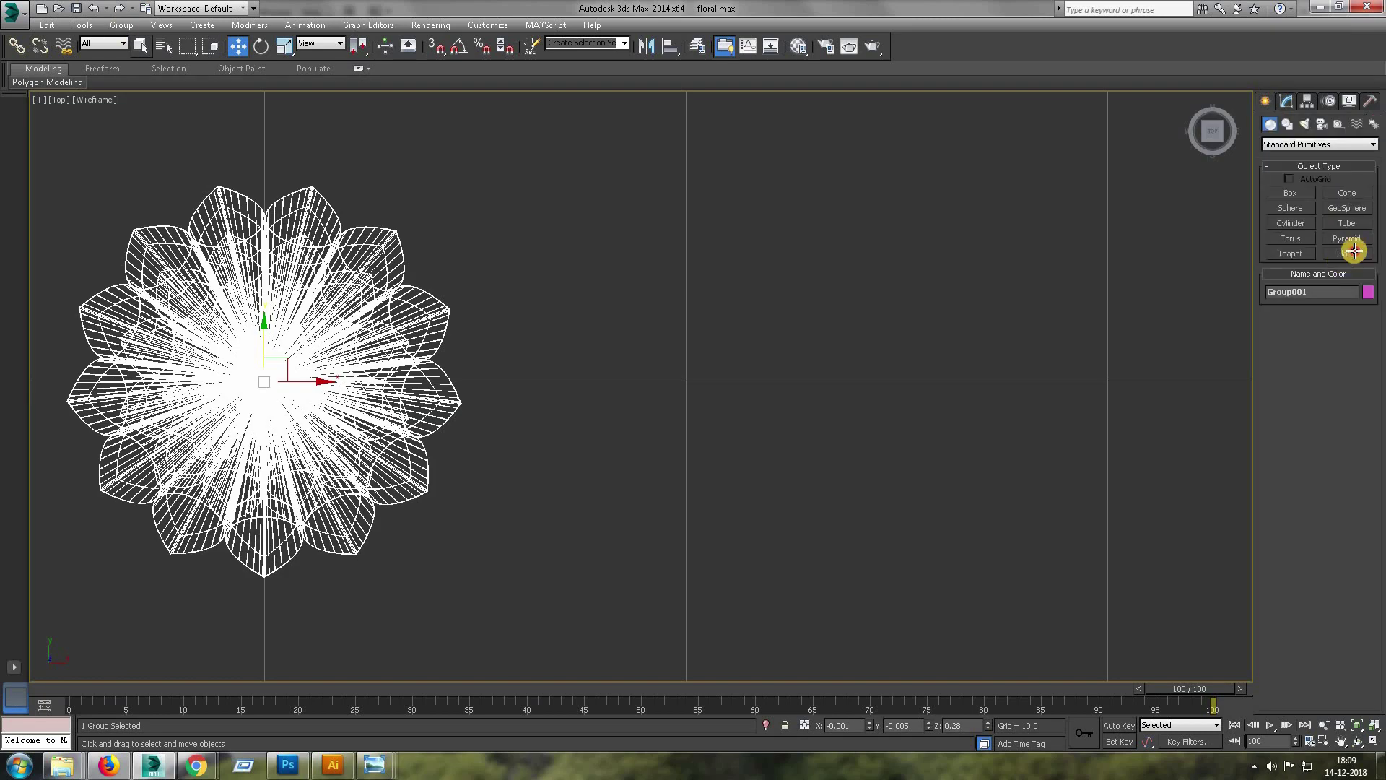
- Create a small plane, isolate it, and add an Edit Poly modifier
click(1353, 250)
drag(839, 362, 960, 437)
key(alt+q)
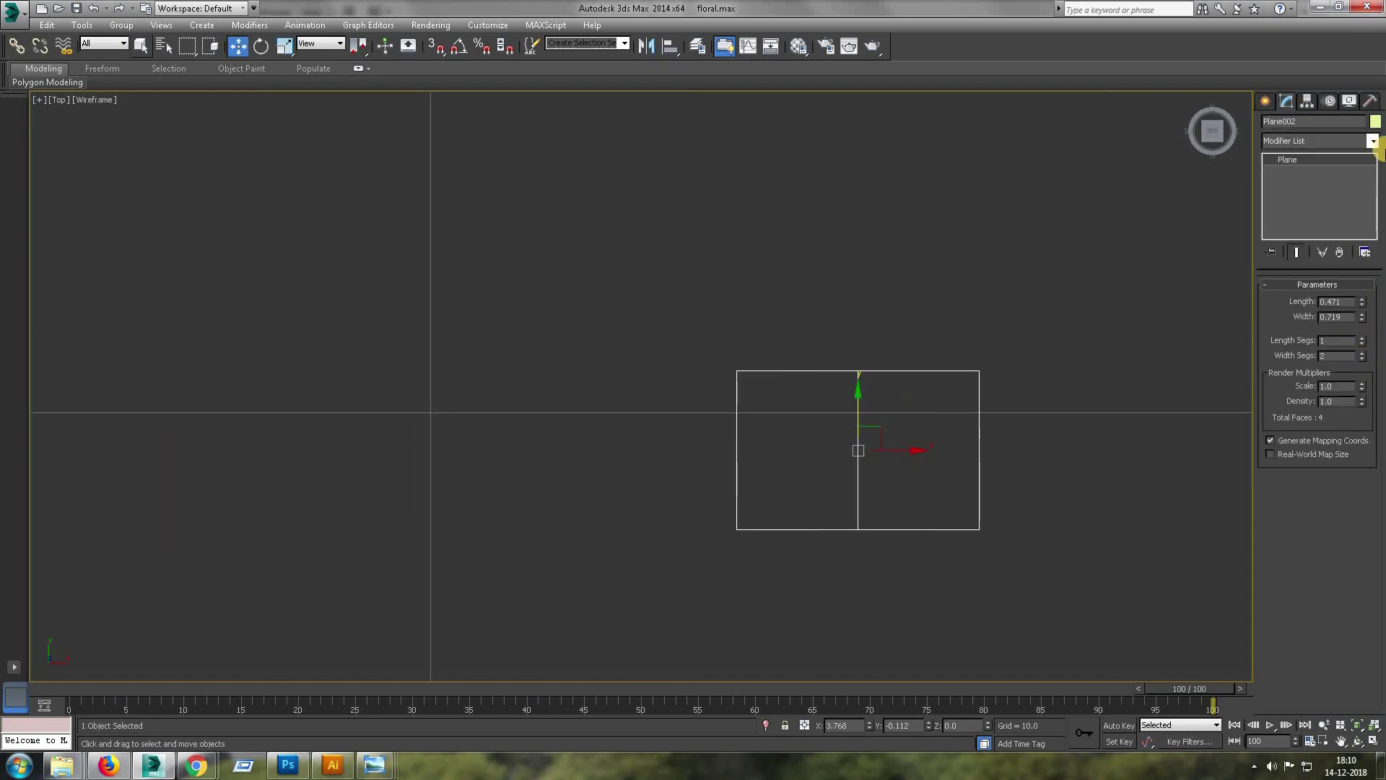
click(1371, 140)
click(1334, 451)
- Shape the plane's vertices into a tapered, round-ended petal and lift its tip in Front view
scroll(995, 445, up, 2)
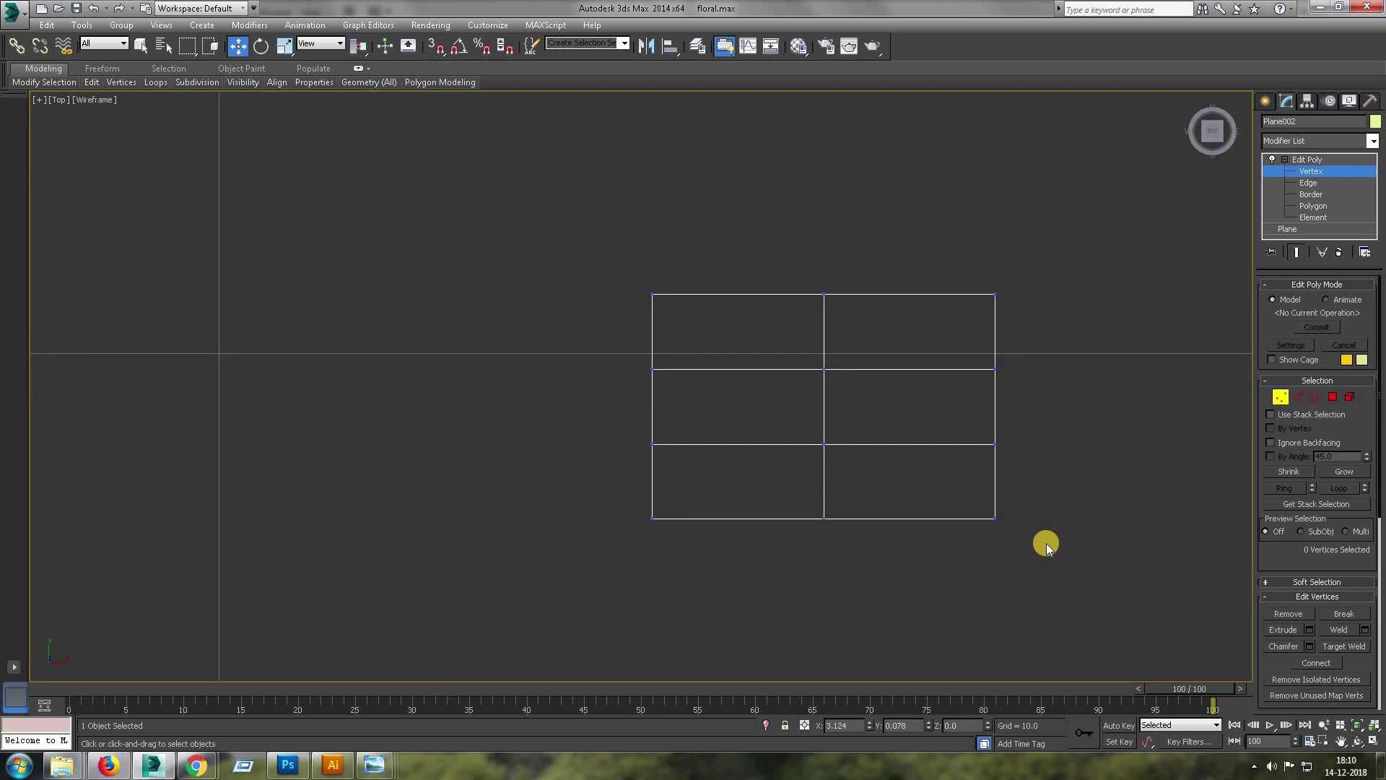
click(1287, 229)
click(1307, 159)
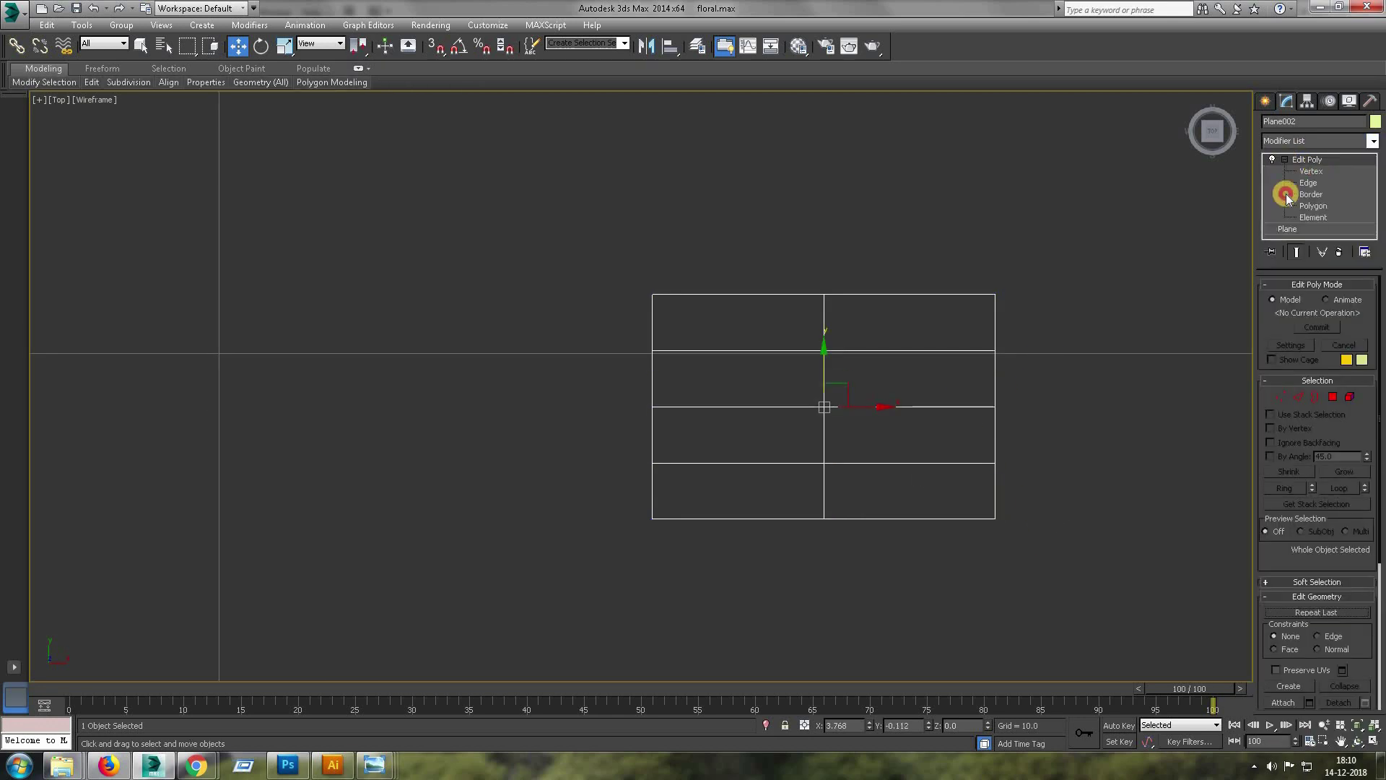
drag(967, 282, 1033, 530)
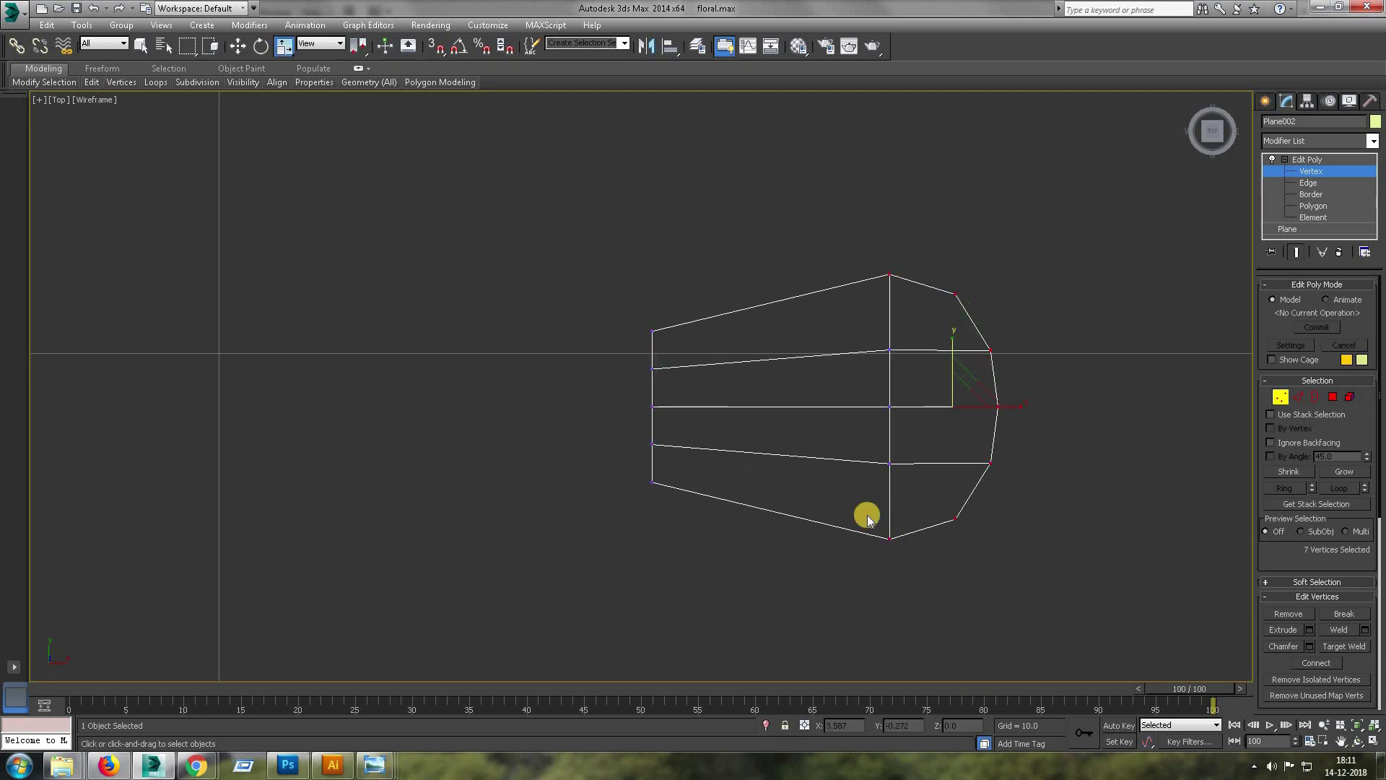
key(alt+w)
key(w)
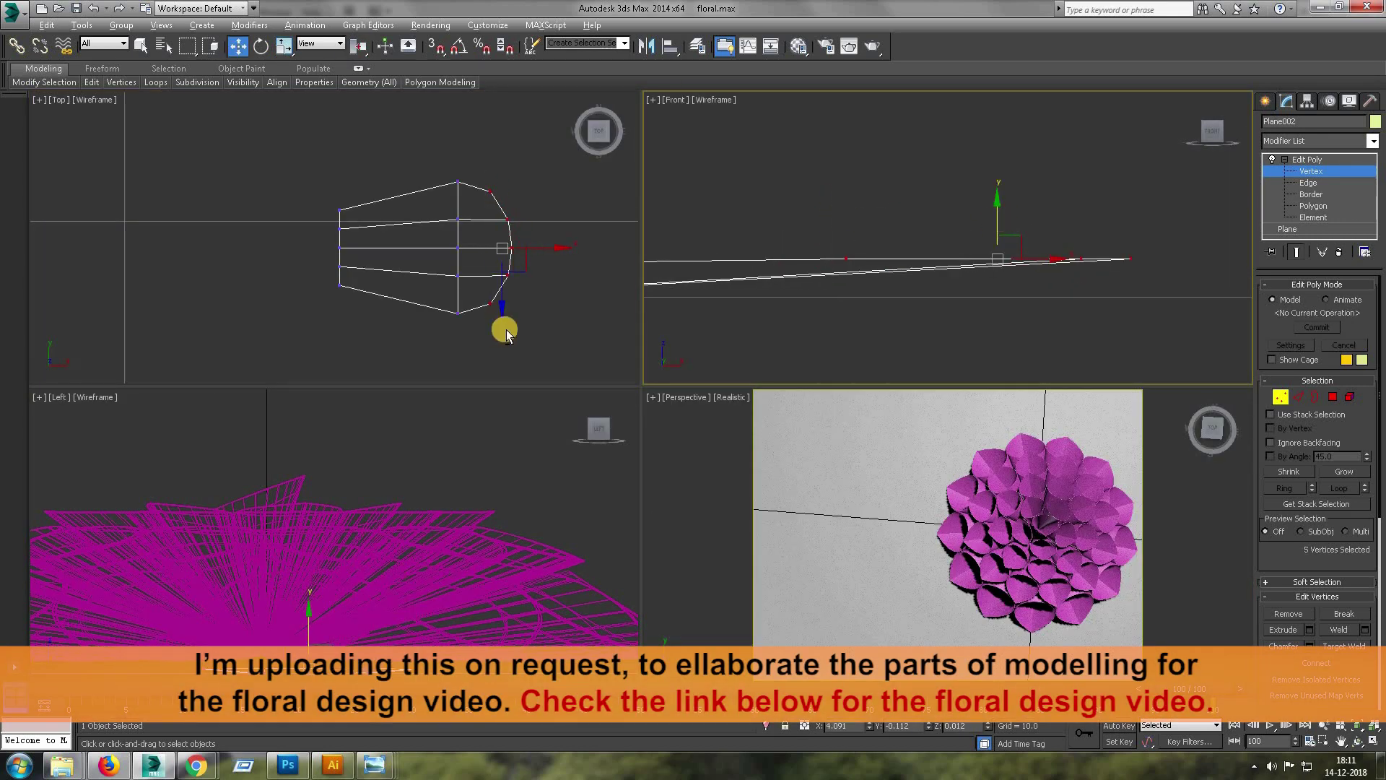
click(524, 334)
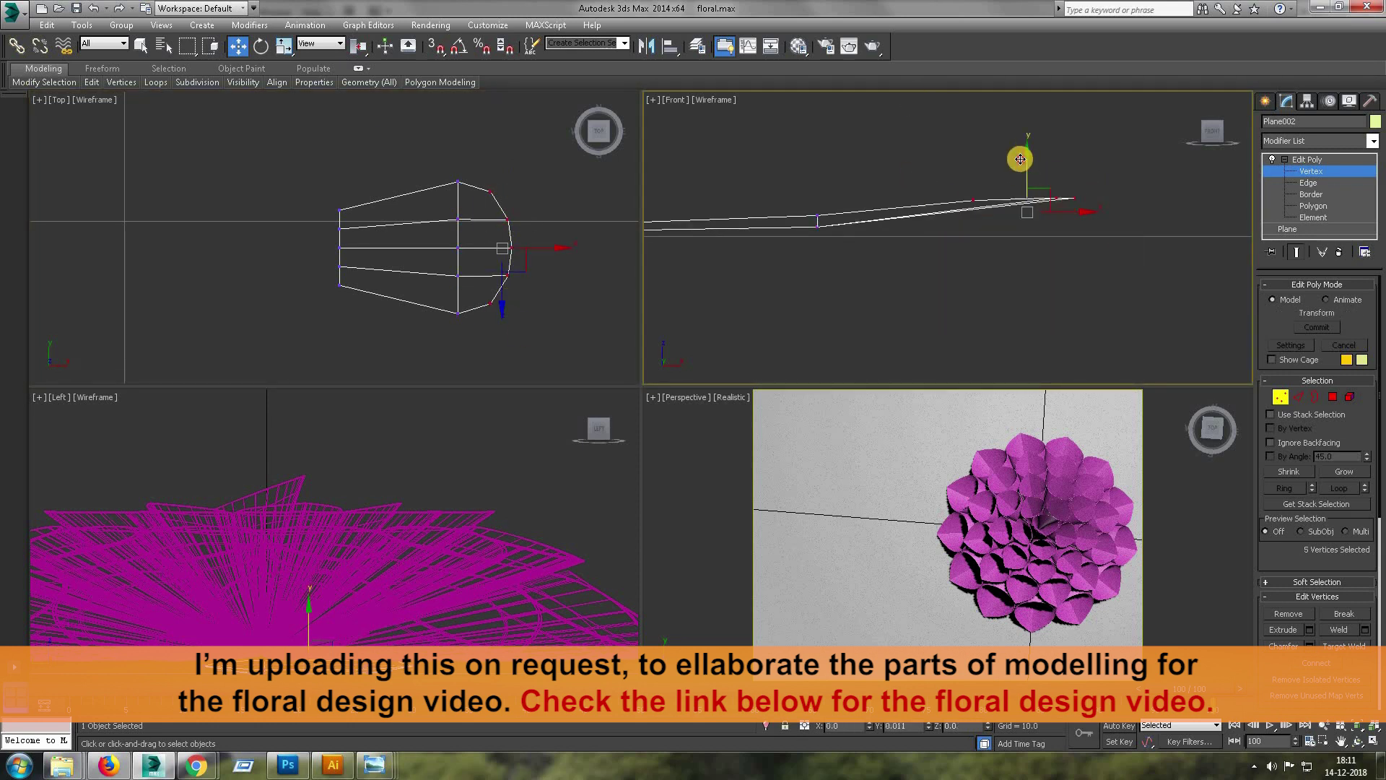
click(1372, 141)
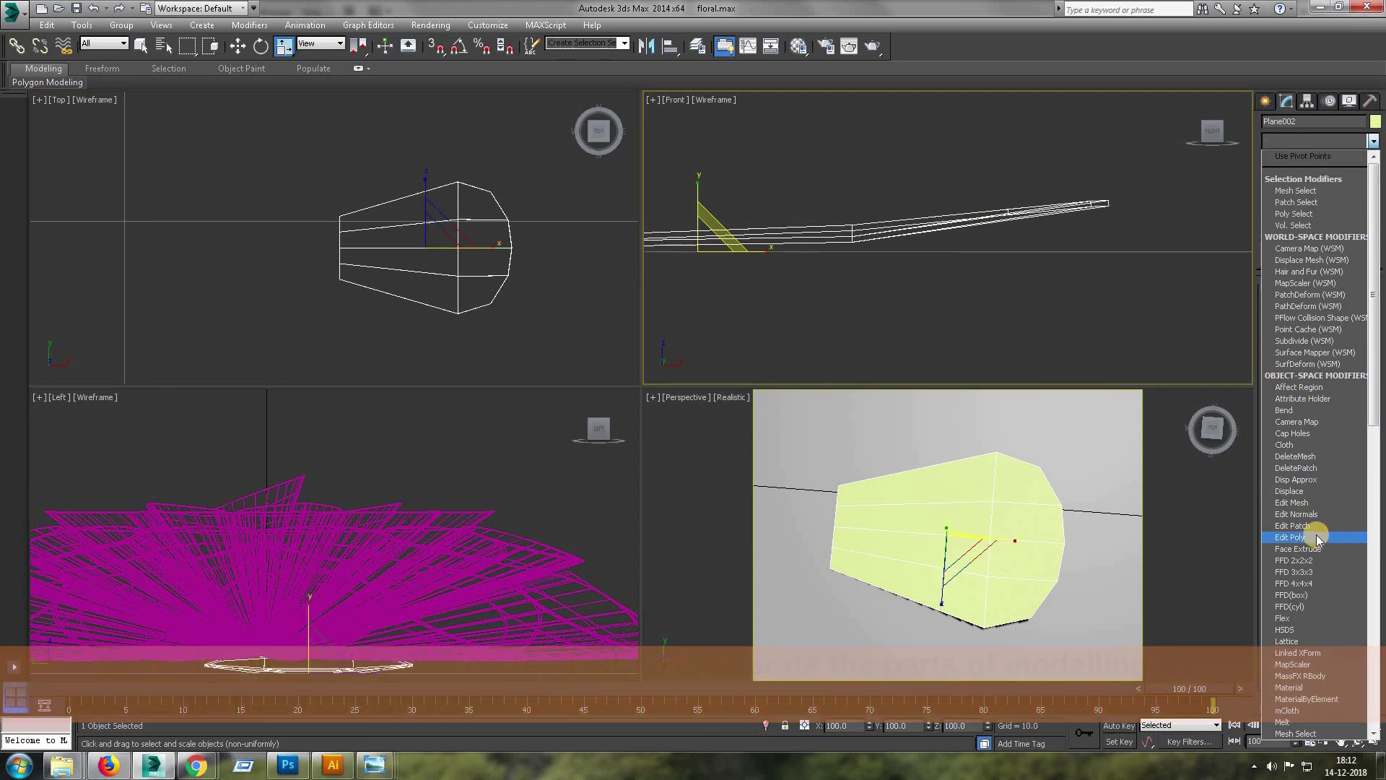
- Chamfer and smooth the petal, then pinch its narrow end with FFD 3x3x3
click(1318, 537)
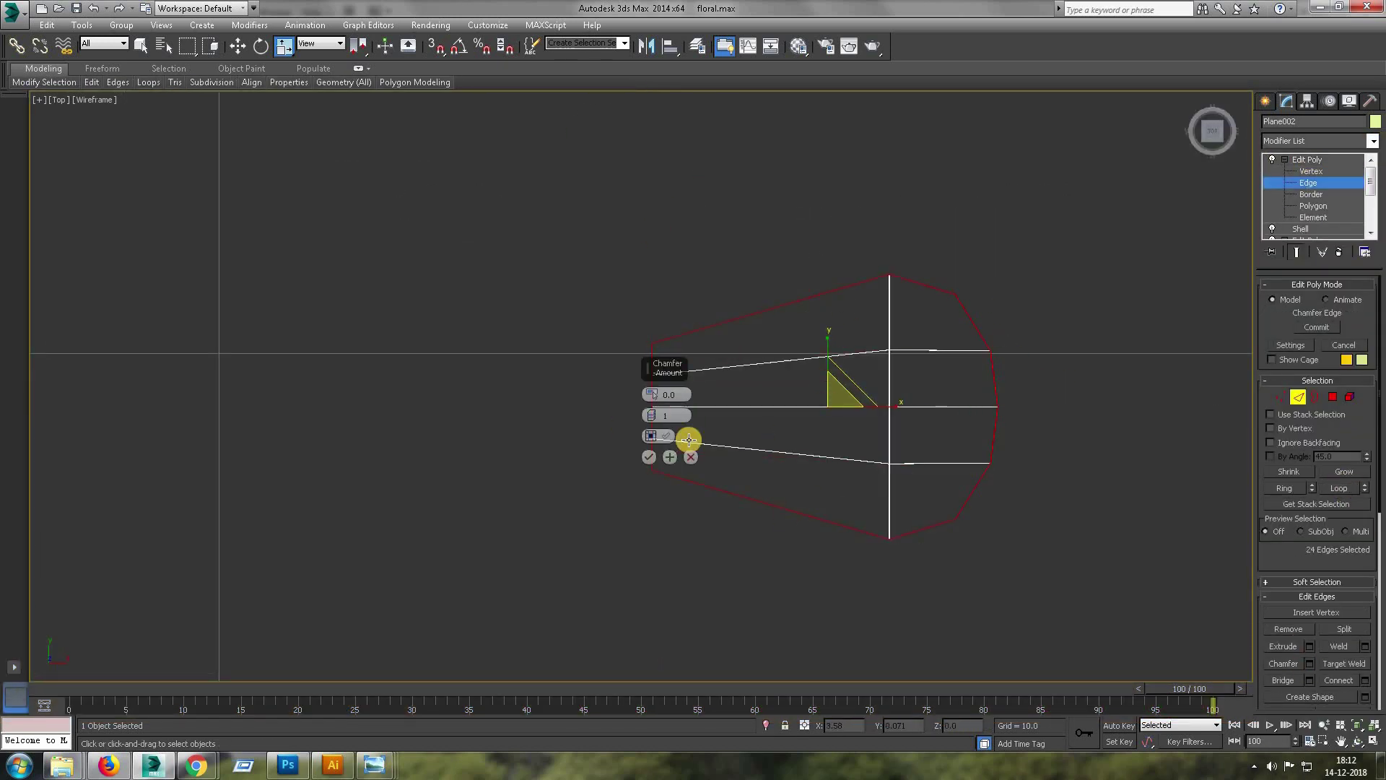
click(1312, 149)
key(F3)
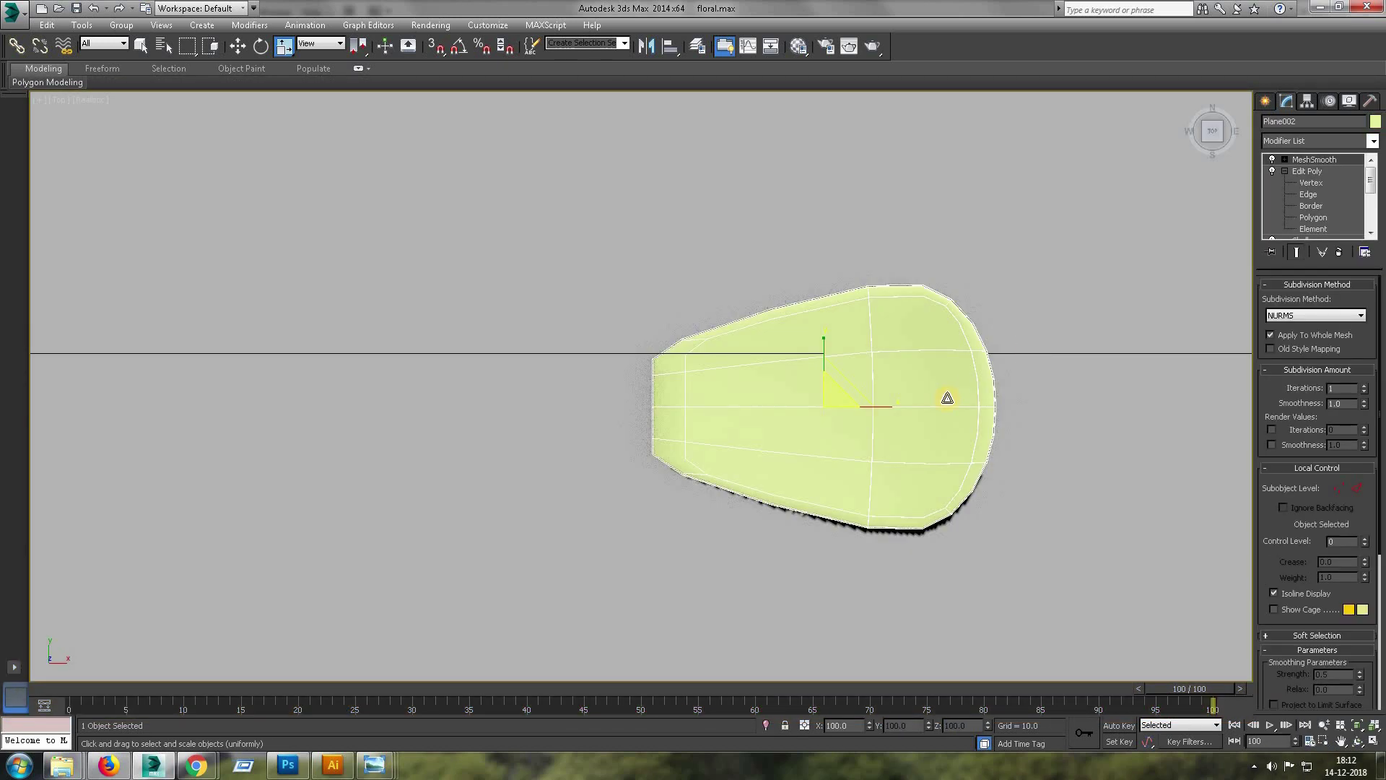
click(1372, 140)
click(1306, 530)
key(alt+w)
key(1)
key(w)
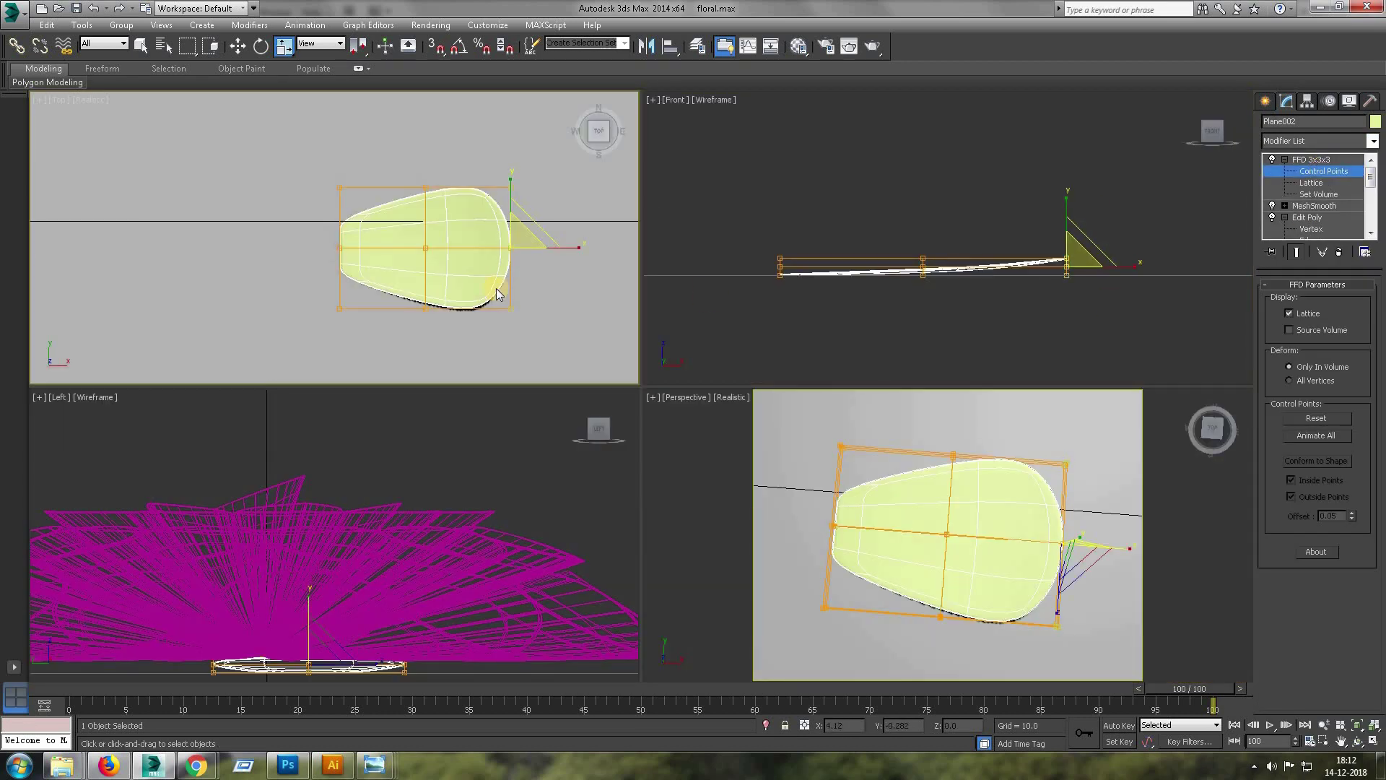
drag(854, 216, 850, 208)
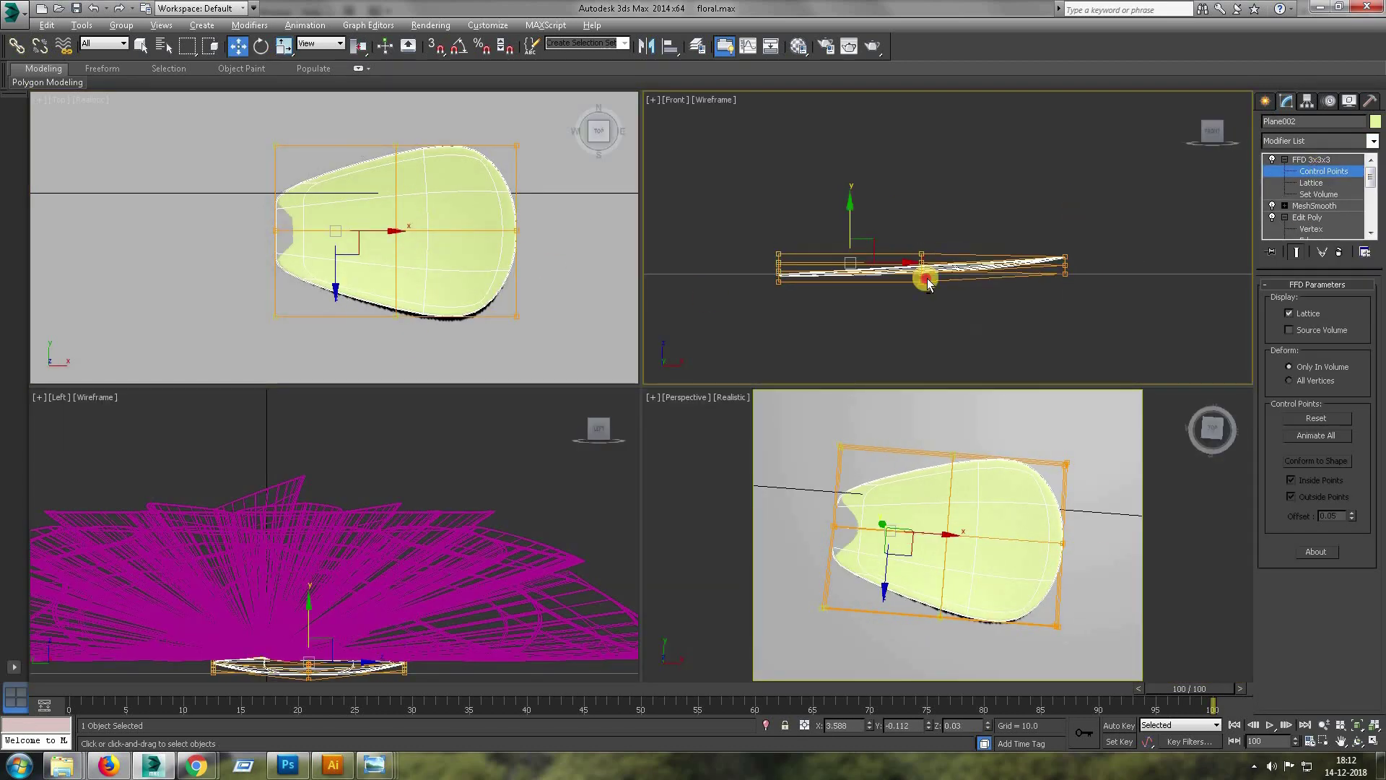
- Add a Bend of -10 on the X axis to the petal
click(1372, 141)
click(1305, 384)
drag(1355, 311, 1361, 322)
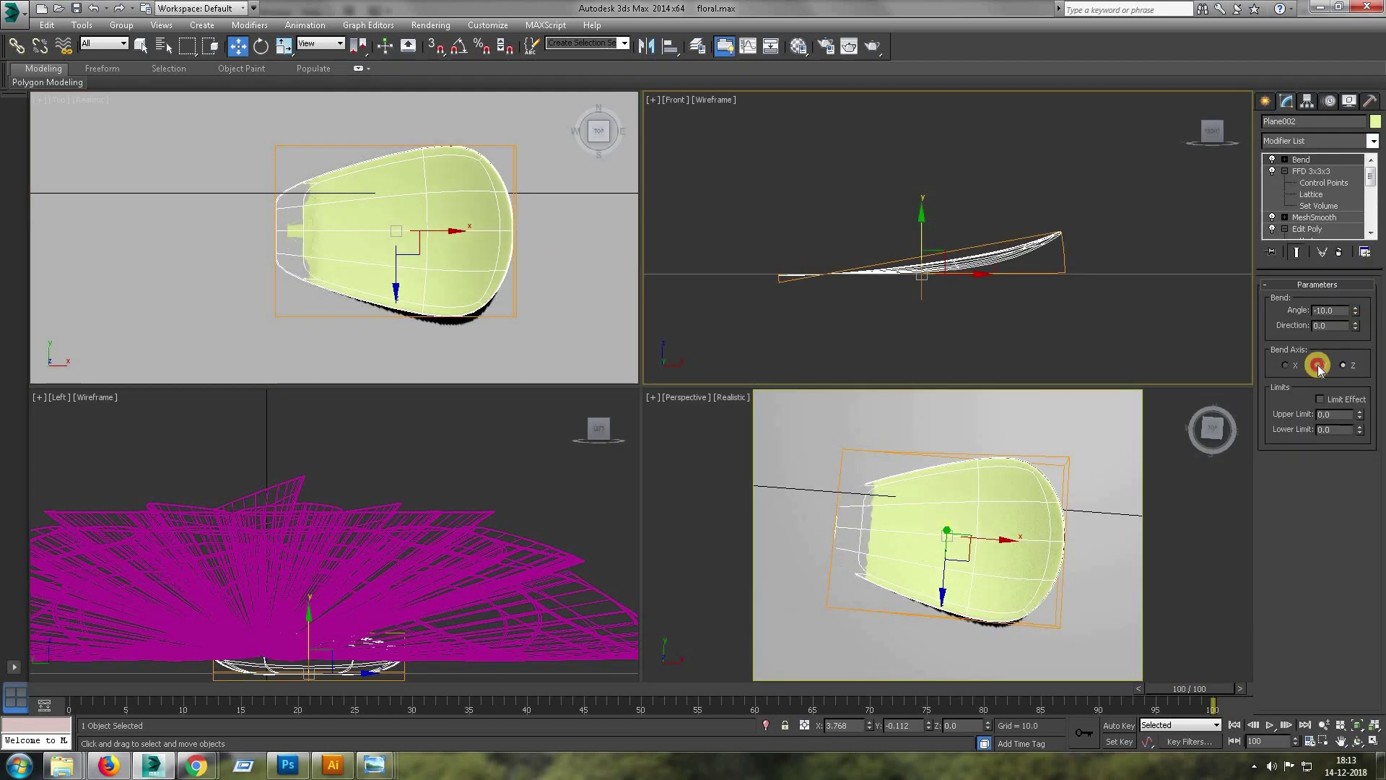
click(1285, 364)
- Move the petal's pivot to its narrow end at the flower centre
key(w)
key(alt+w)
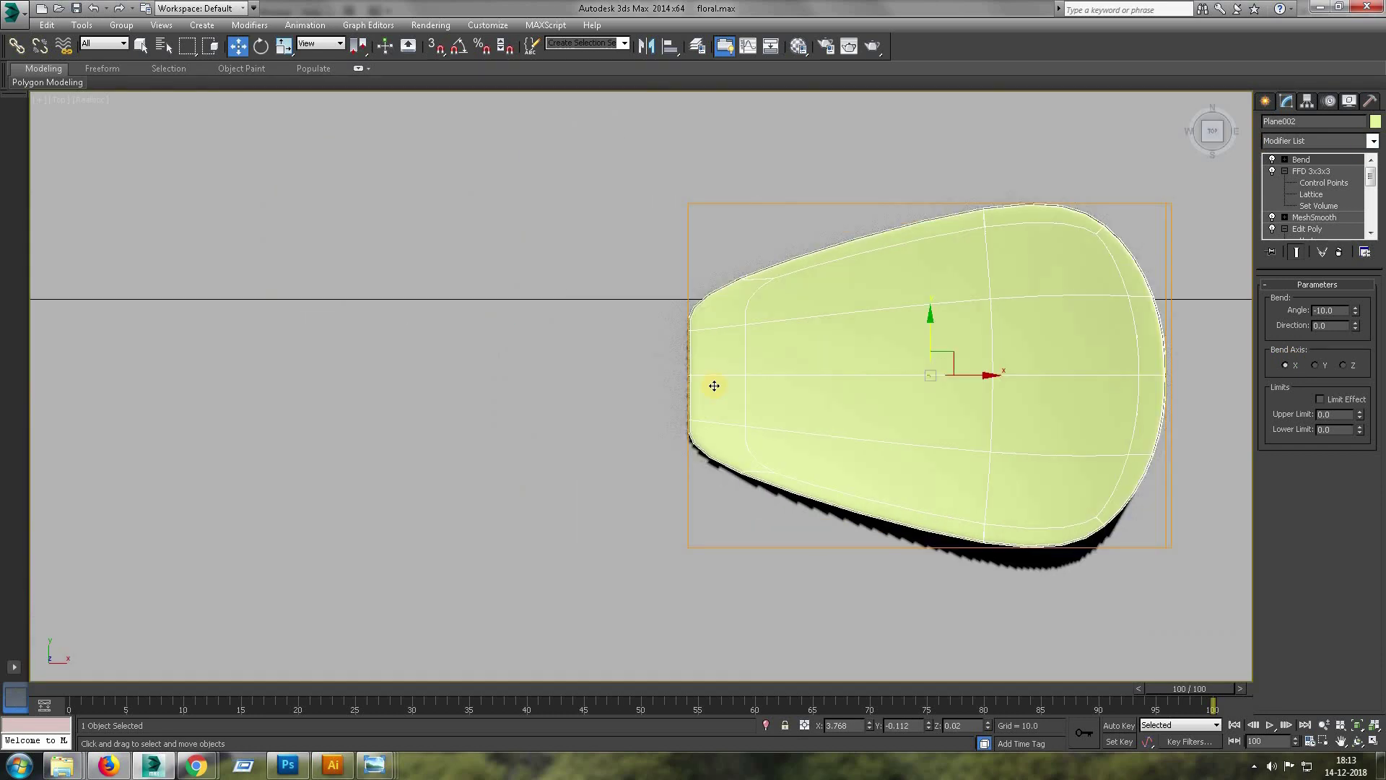
key(F3)
scroll(833, 406, up, 3)
drag(834, 406, 835, 427)
- Array the petal into seven evenly spaced copies around the flower centre
key(F3)
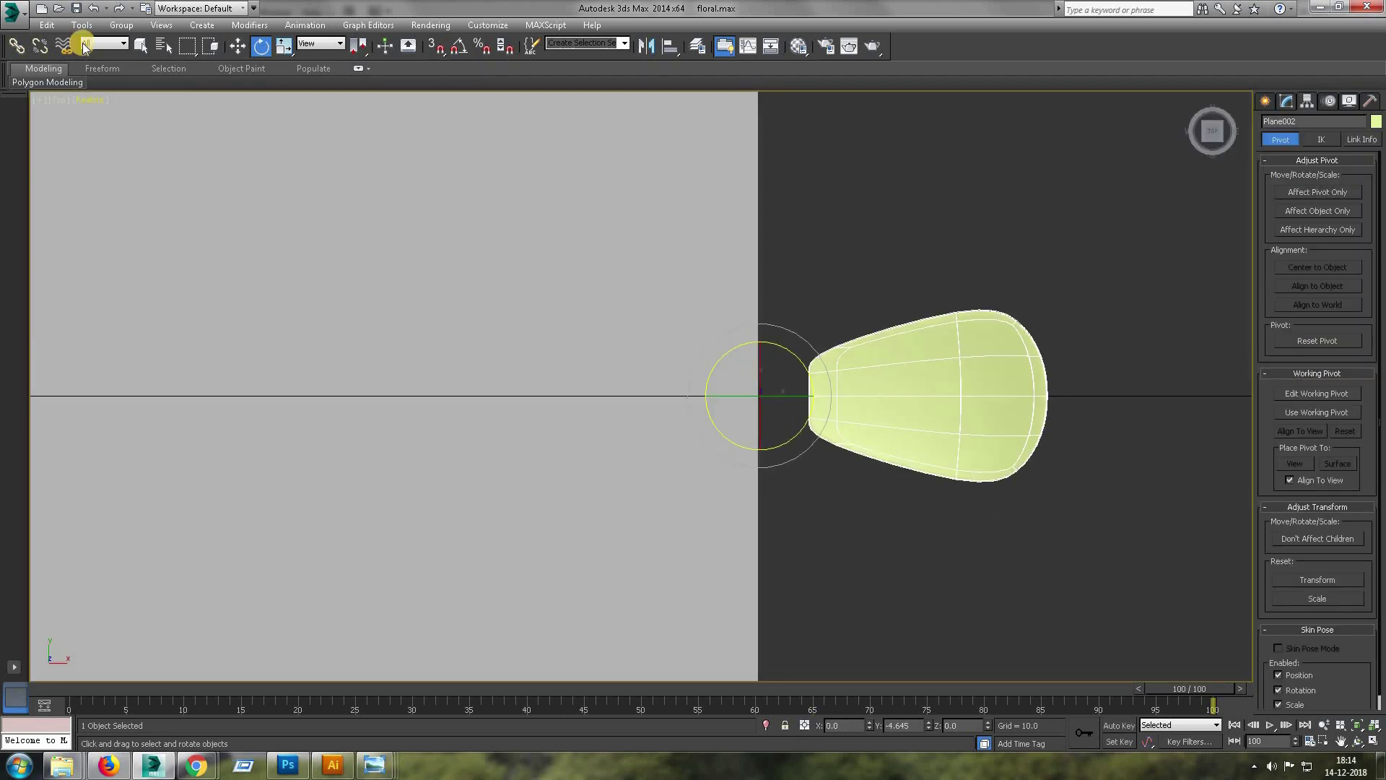
click(82, 25)
click(101, 238)
drag(1185, 307, 1185, 298)
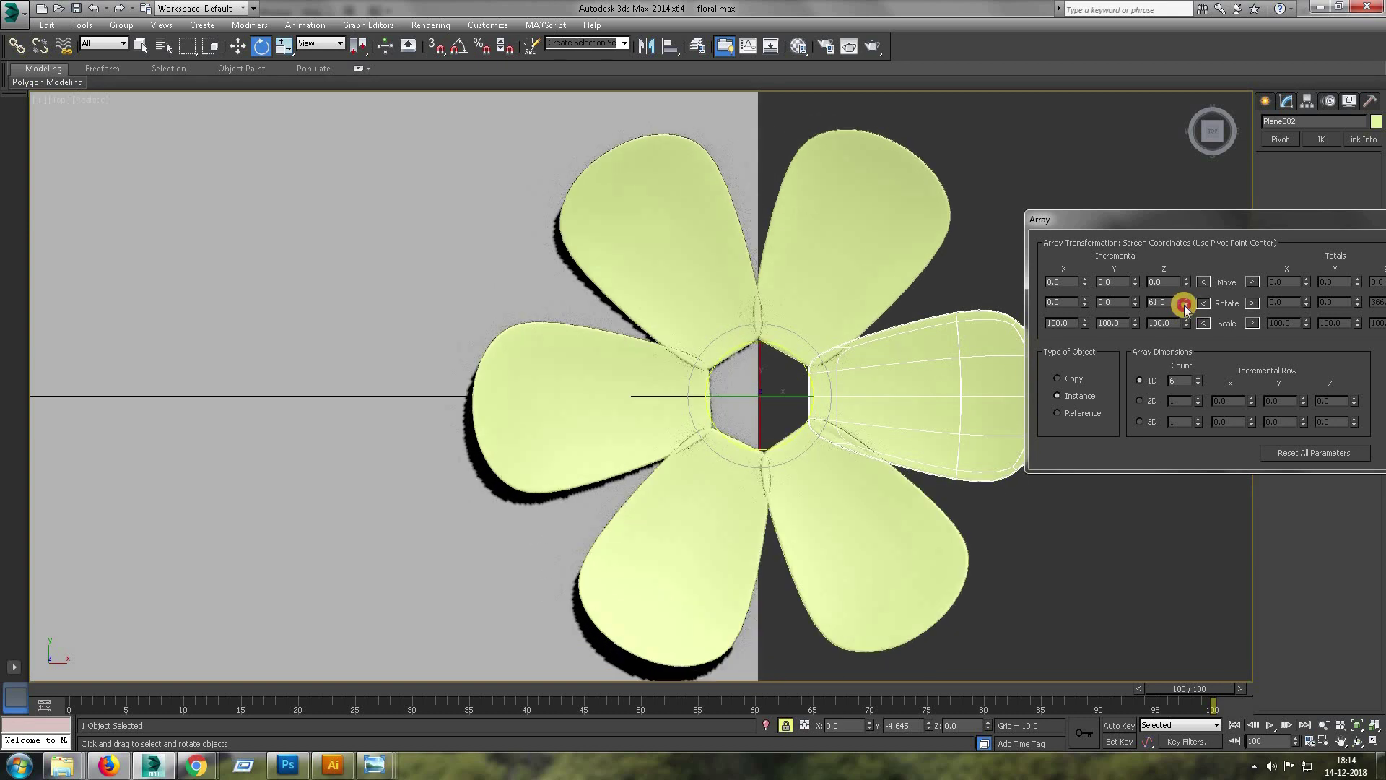
key(Return)
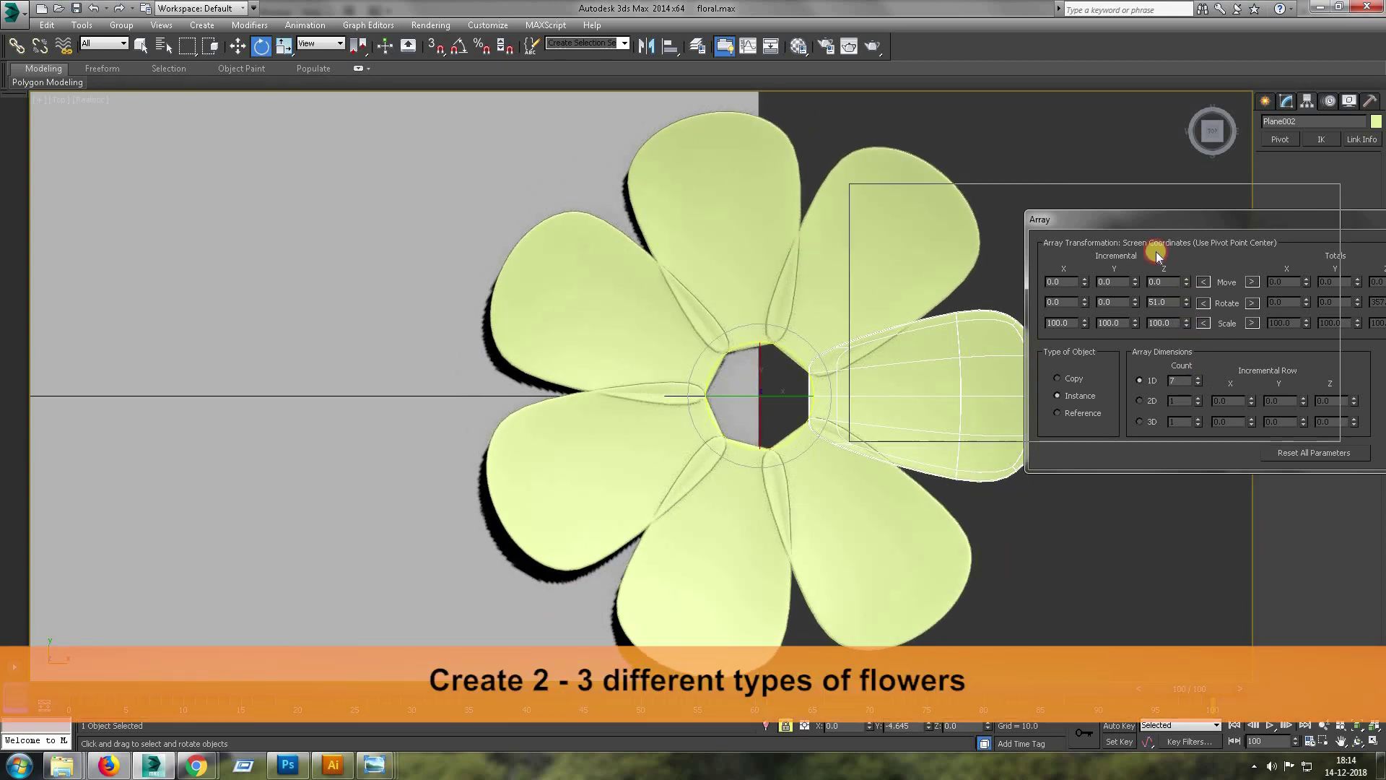
click(1286, 102)
click(1323, 182)
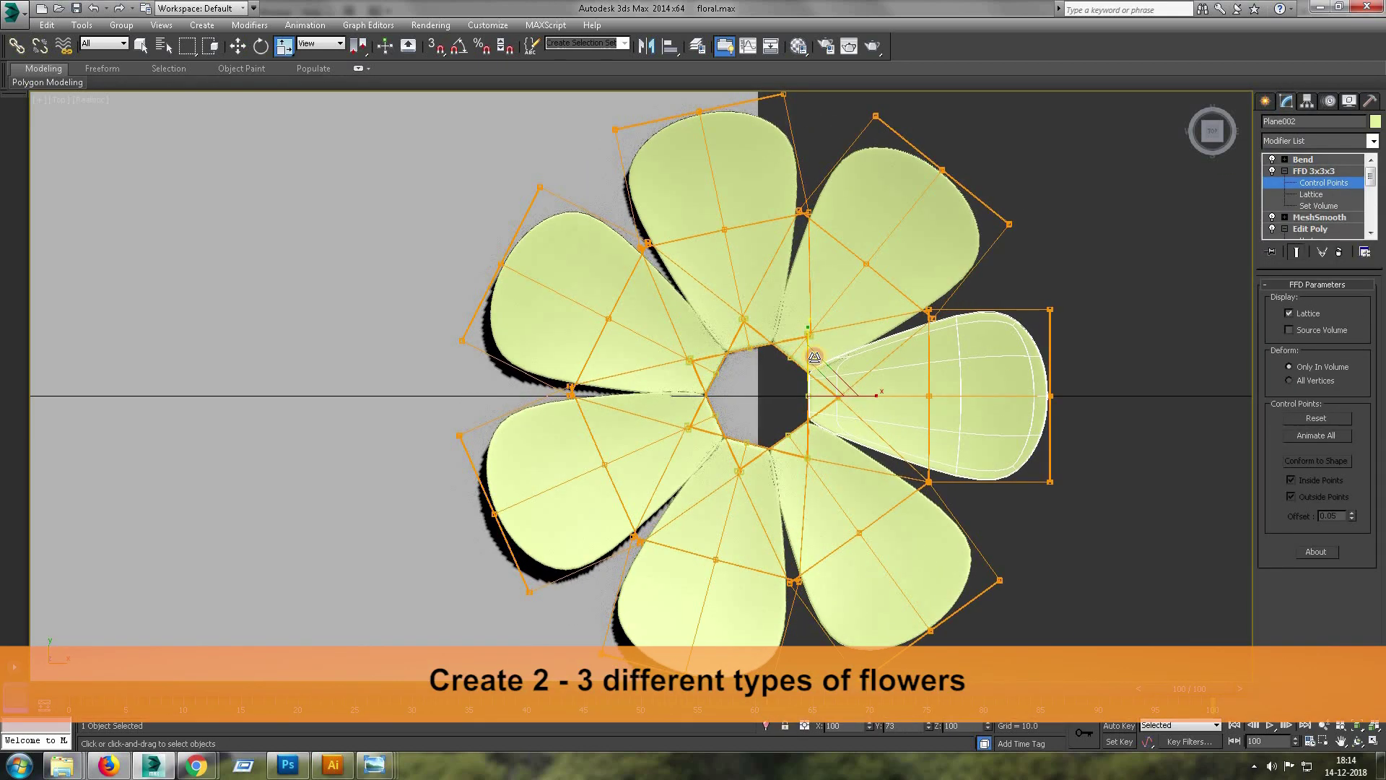
click(1303, 159)
- Clone a petal alongside and deepen Plane002's bend angle to -28
key(w)
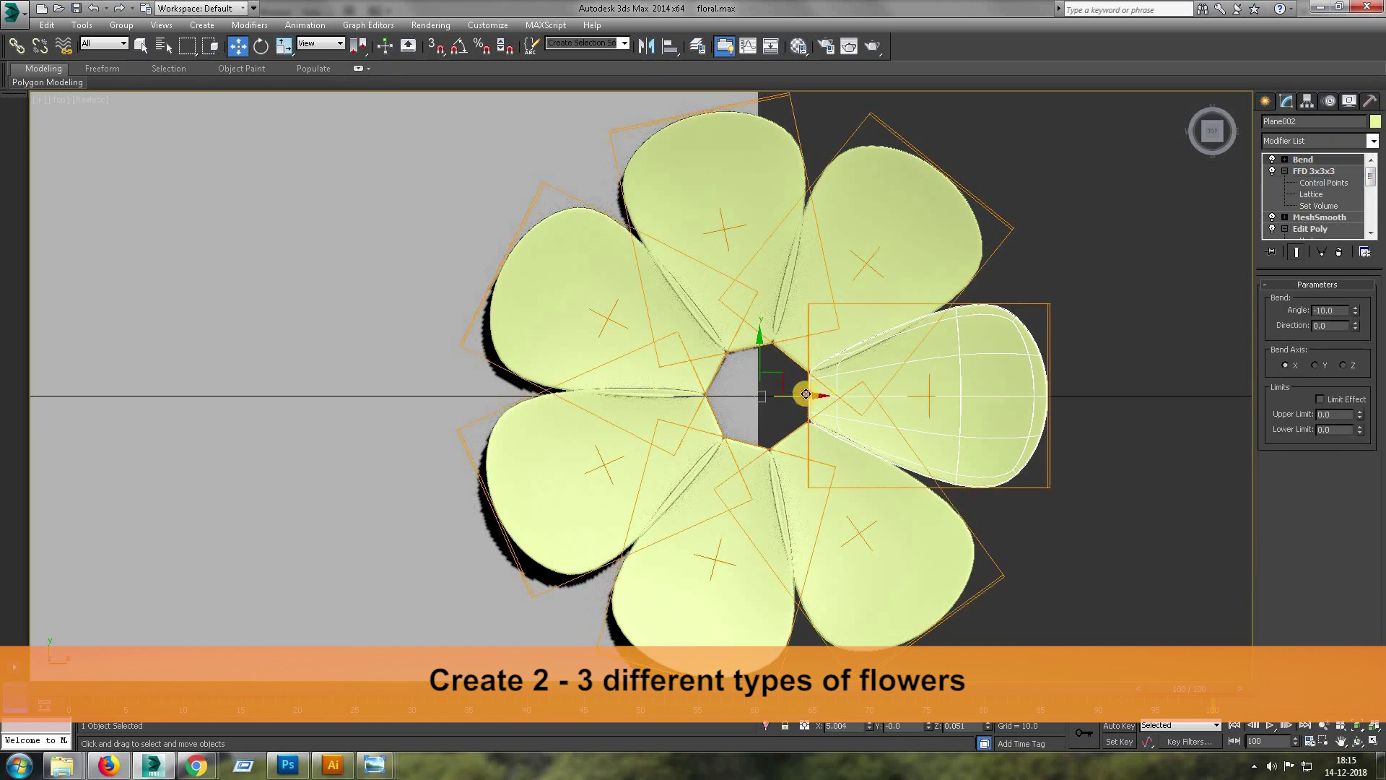
shift+drag(806, 394, 824, 393)
click(687, 436)
click(1276, 164)
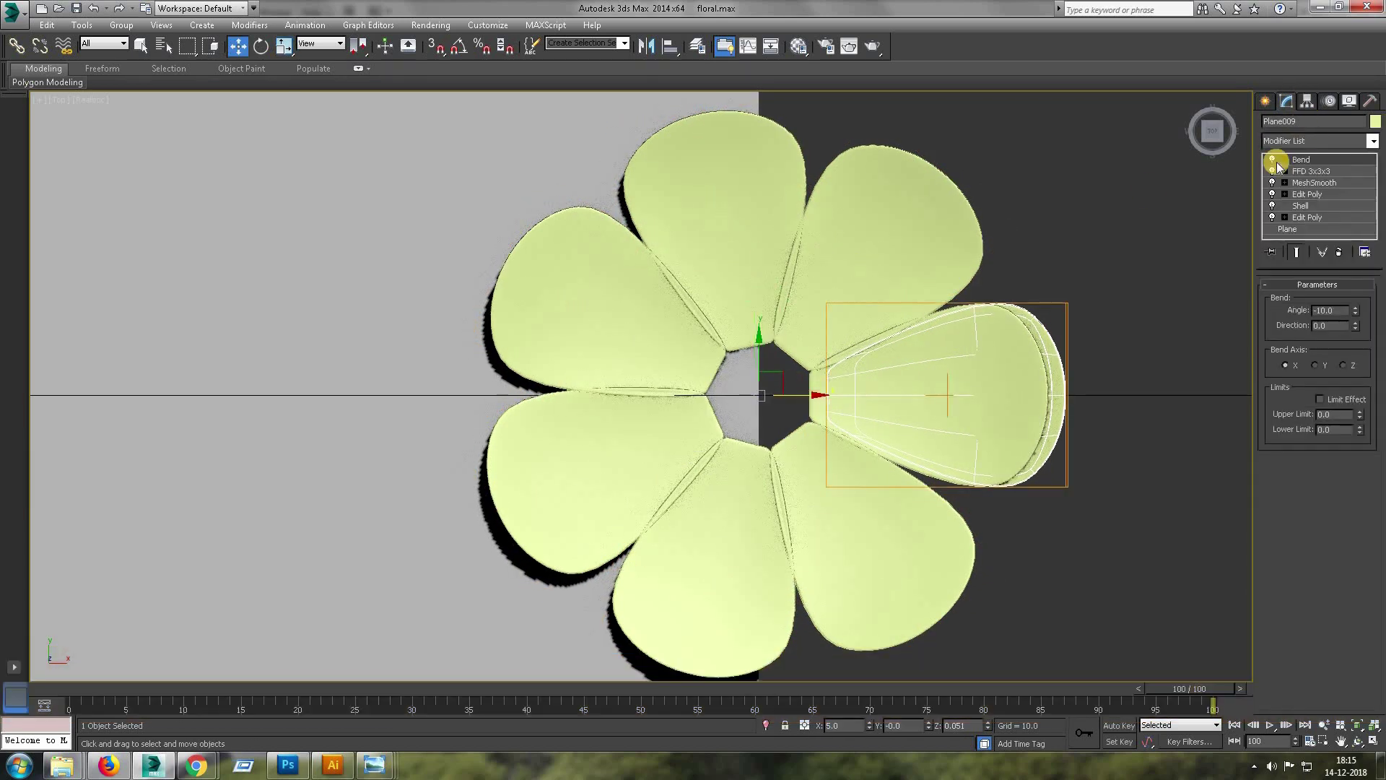
key(f)
key(F3)
key(e)
click(926, 335)
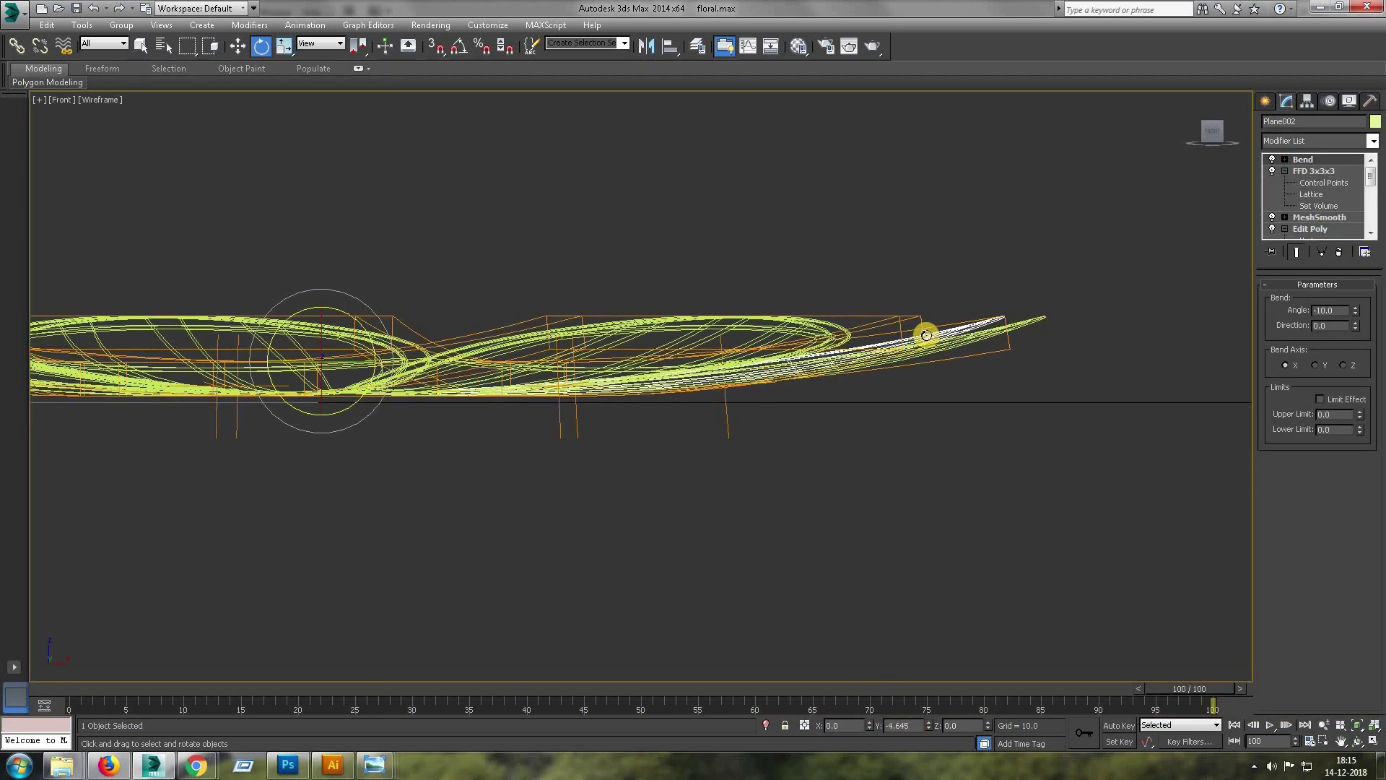
drag(1356, 311, 1356, 334)
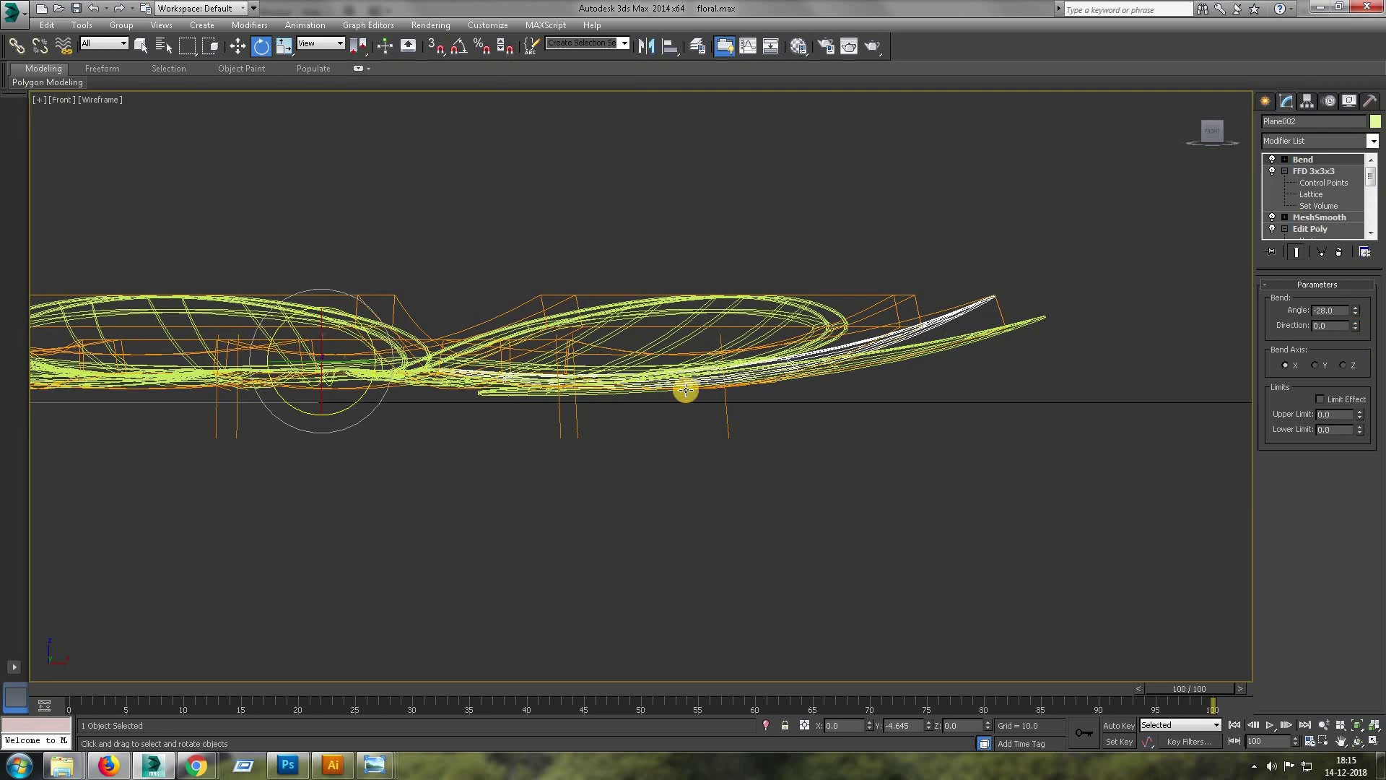
- Array the curled petal into a second ring of 14 copies
key(t)
key(F3)
key(f)
key(F3)
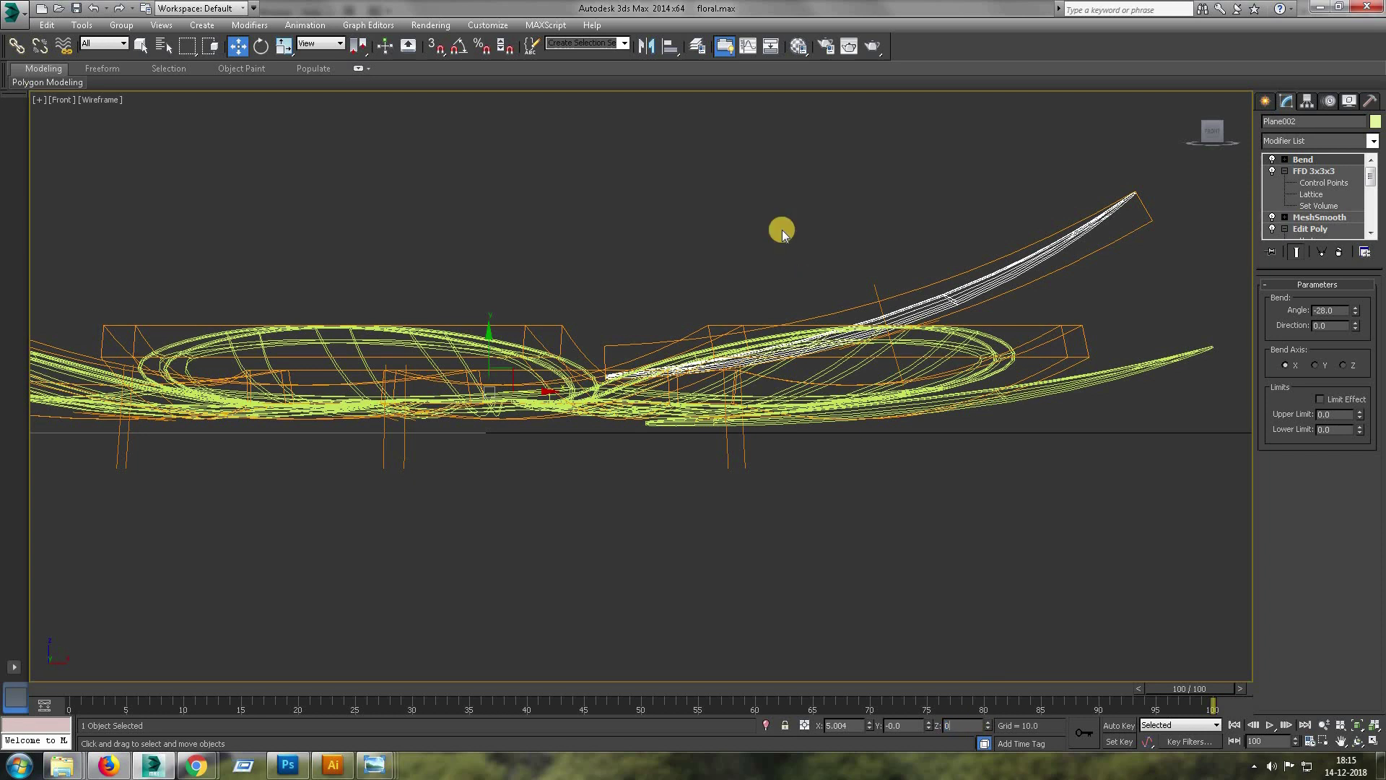
key(alt+w)
key(alt+w)
scroll(912, 364, up, 5)
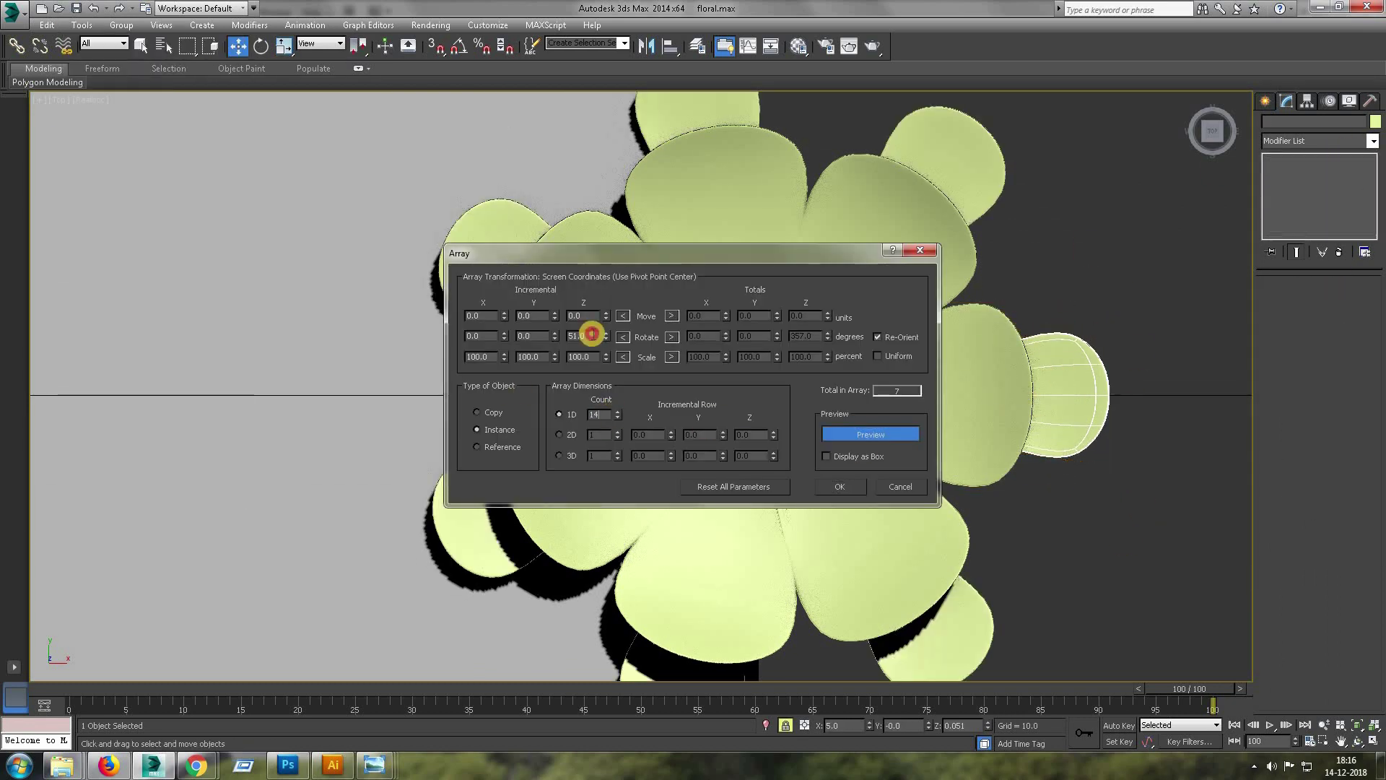
drag(604, 336, 605, 341)
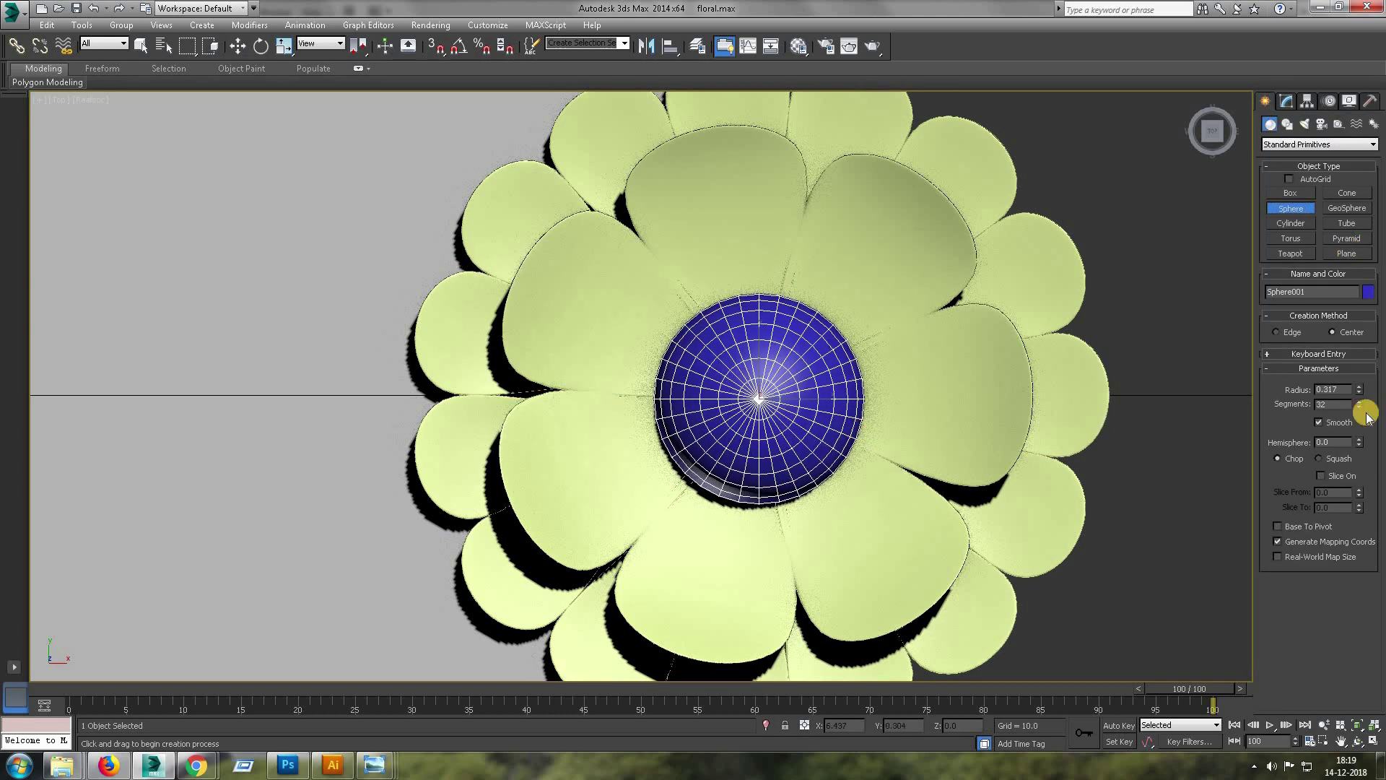
- Flatten the sphere to a 0.645 hemisphere and rotate it 180° upside down
drag(1358, 442, 1356, 426)
key(alt+w)
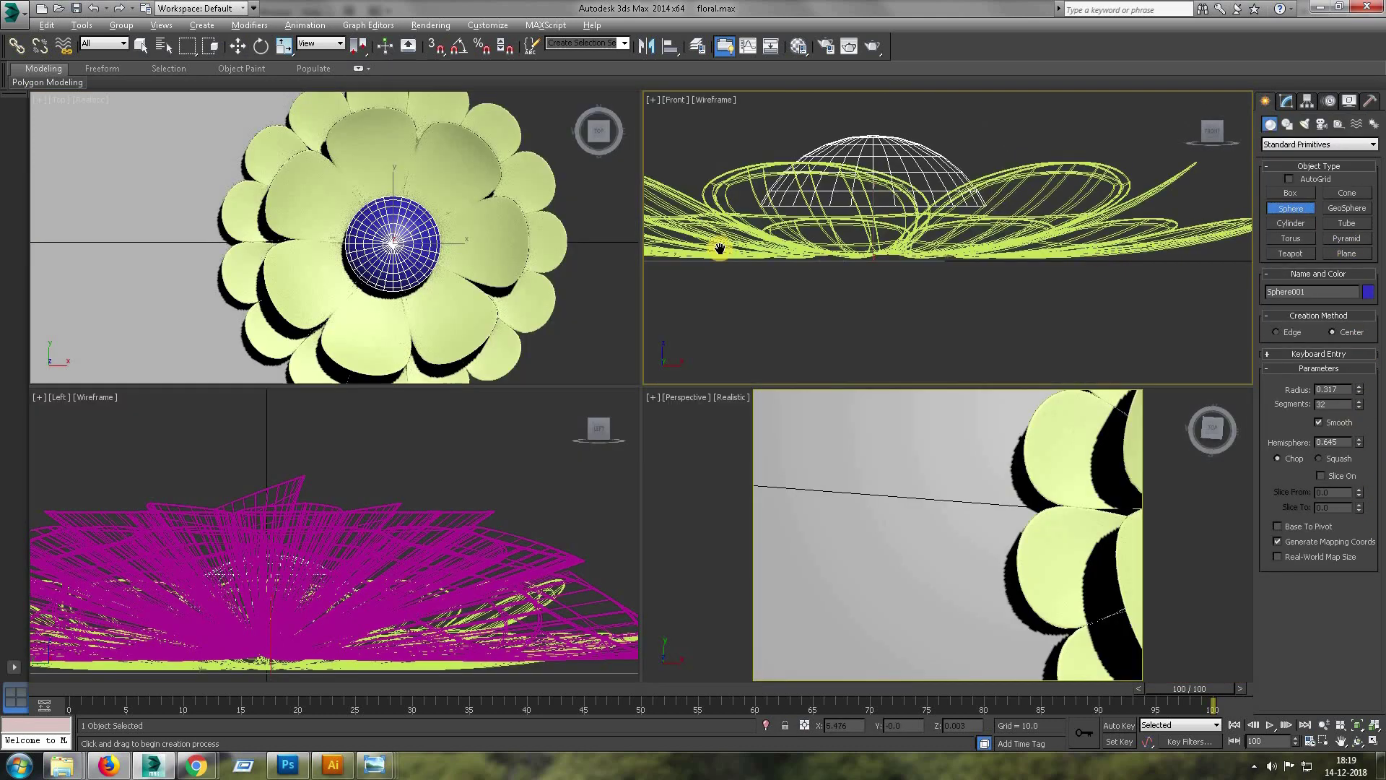
key(alt+w)
key(e)
drag(810, 433, 893, 699)
- Add Edit Poly and a Shell modifier to give the dome thickness
click(1286, 101)
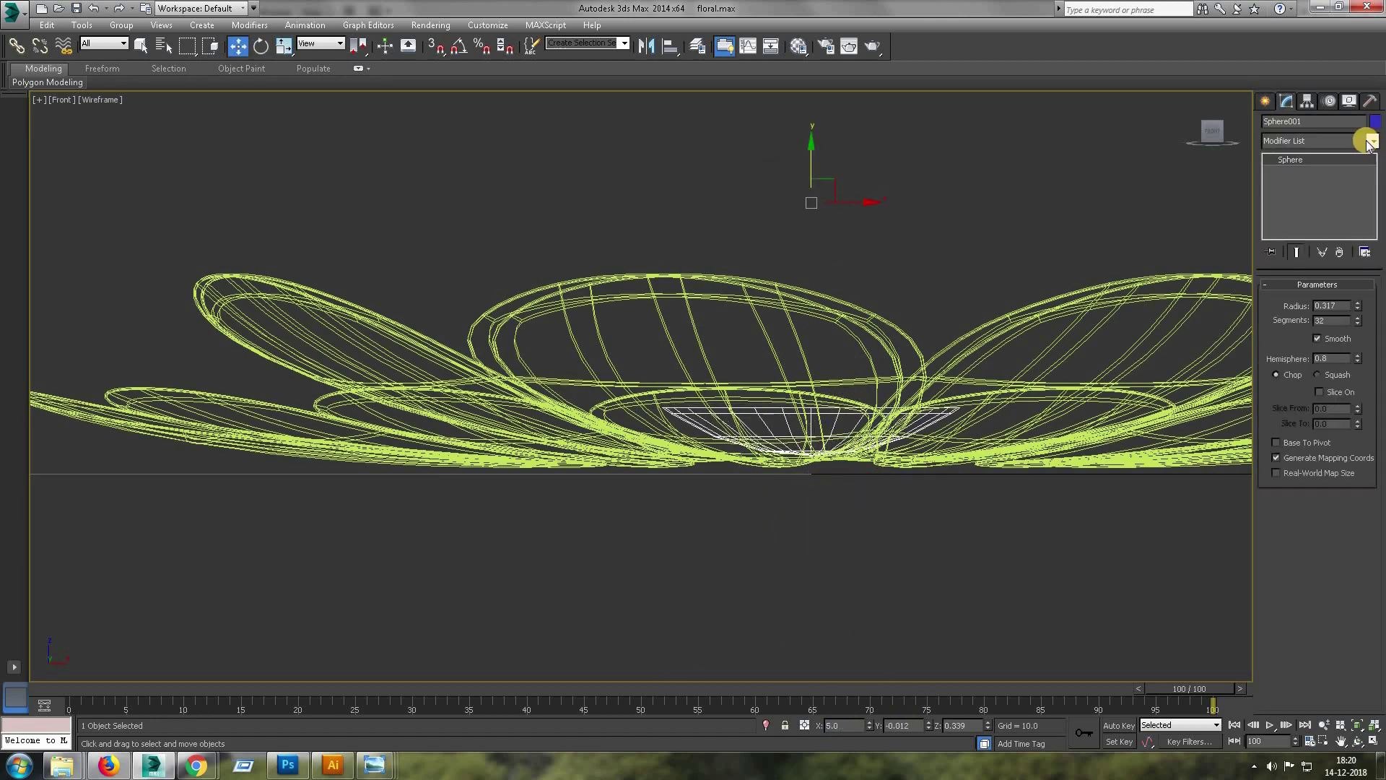
click(1318, 141)
key(alt+w)
key(alt+w)
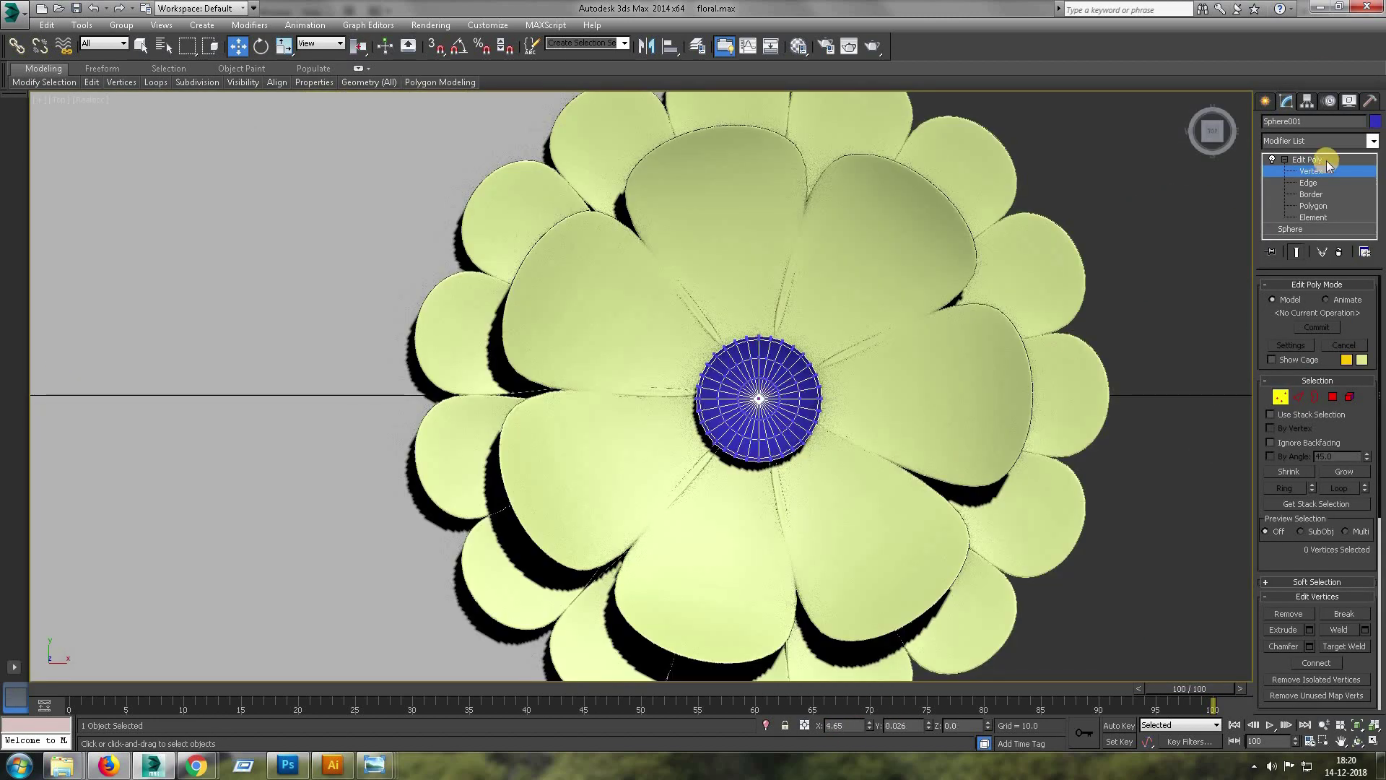
click(1372, 141)
click(1299, 364)
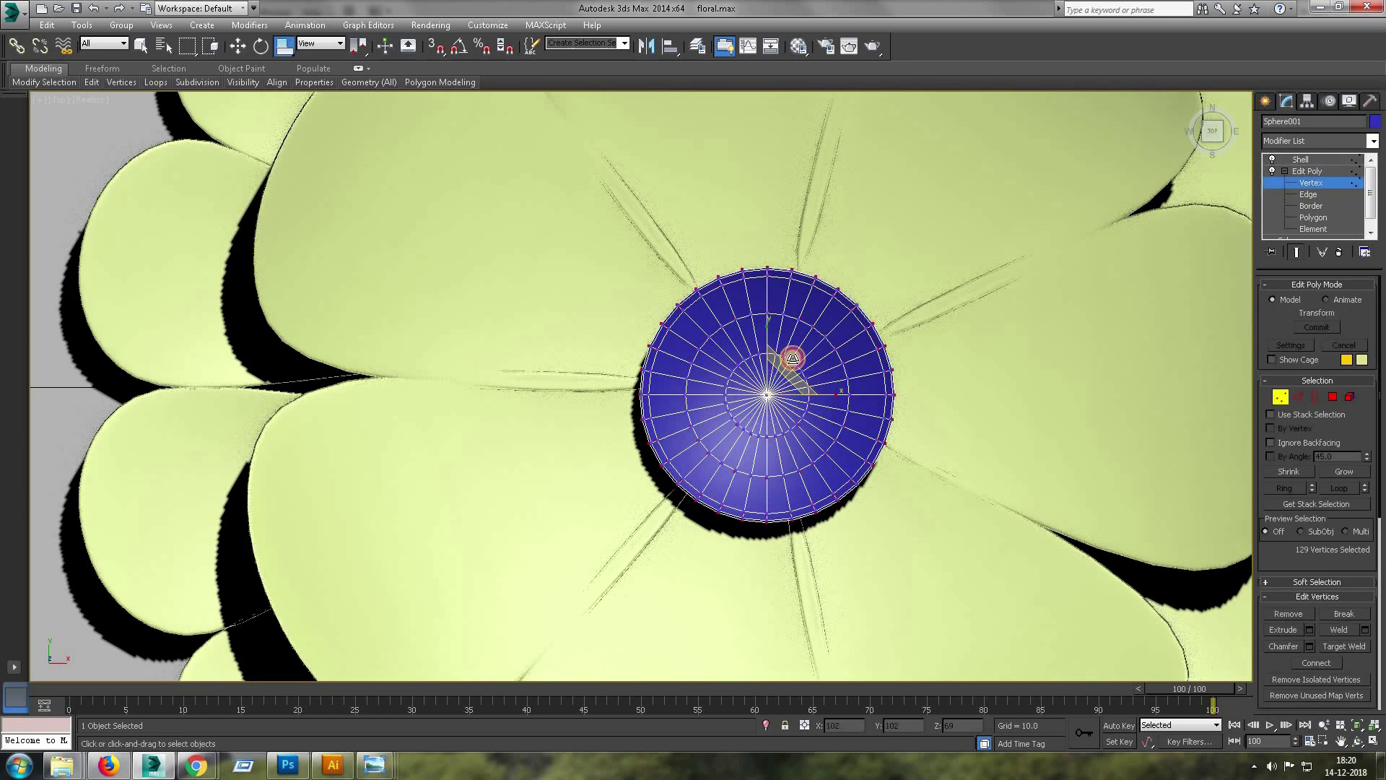
key(alt+w)
key(alt+w)
key(1)
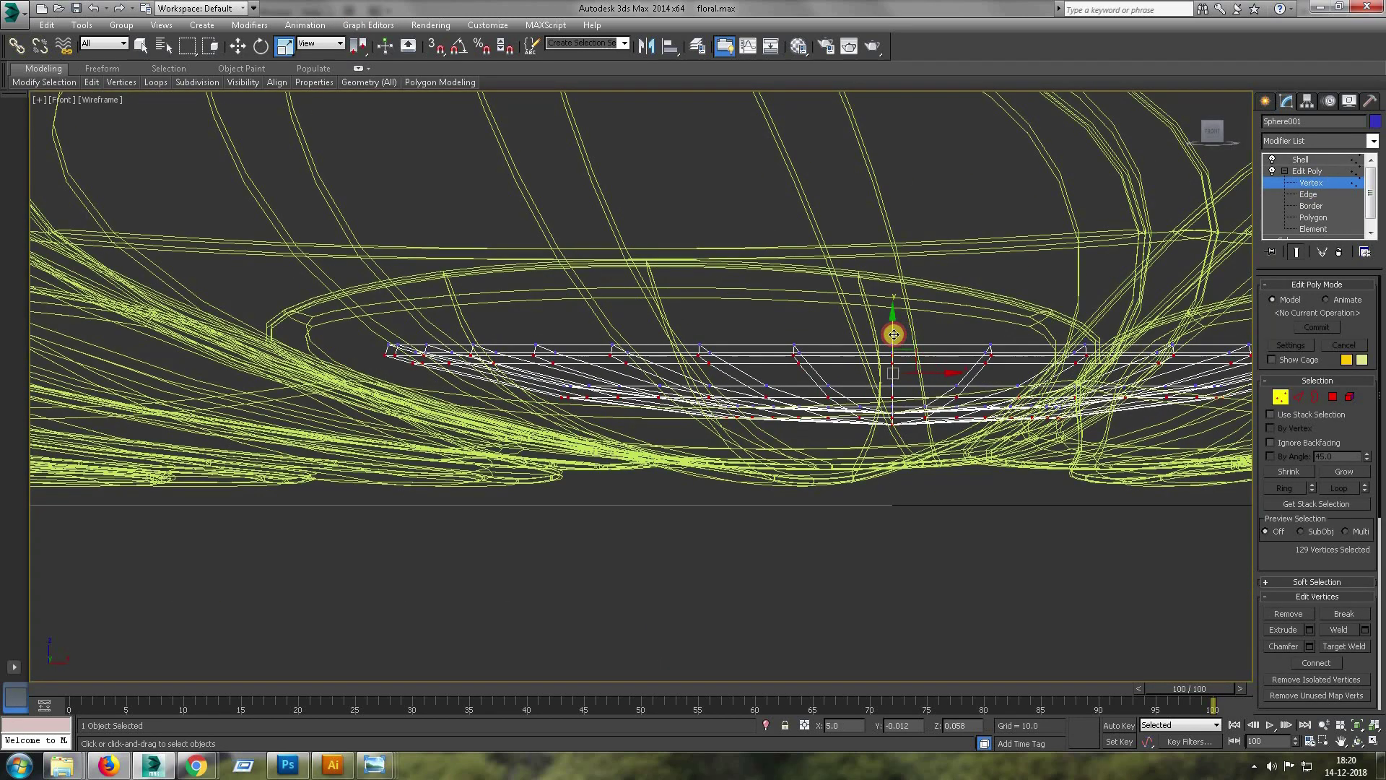
key(w)
- Move the dome's pivot downward using Affect Pivot Only
click(1308, 101)
click(1318, 192)
drag(894, 344, 903, 405)
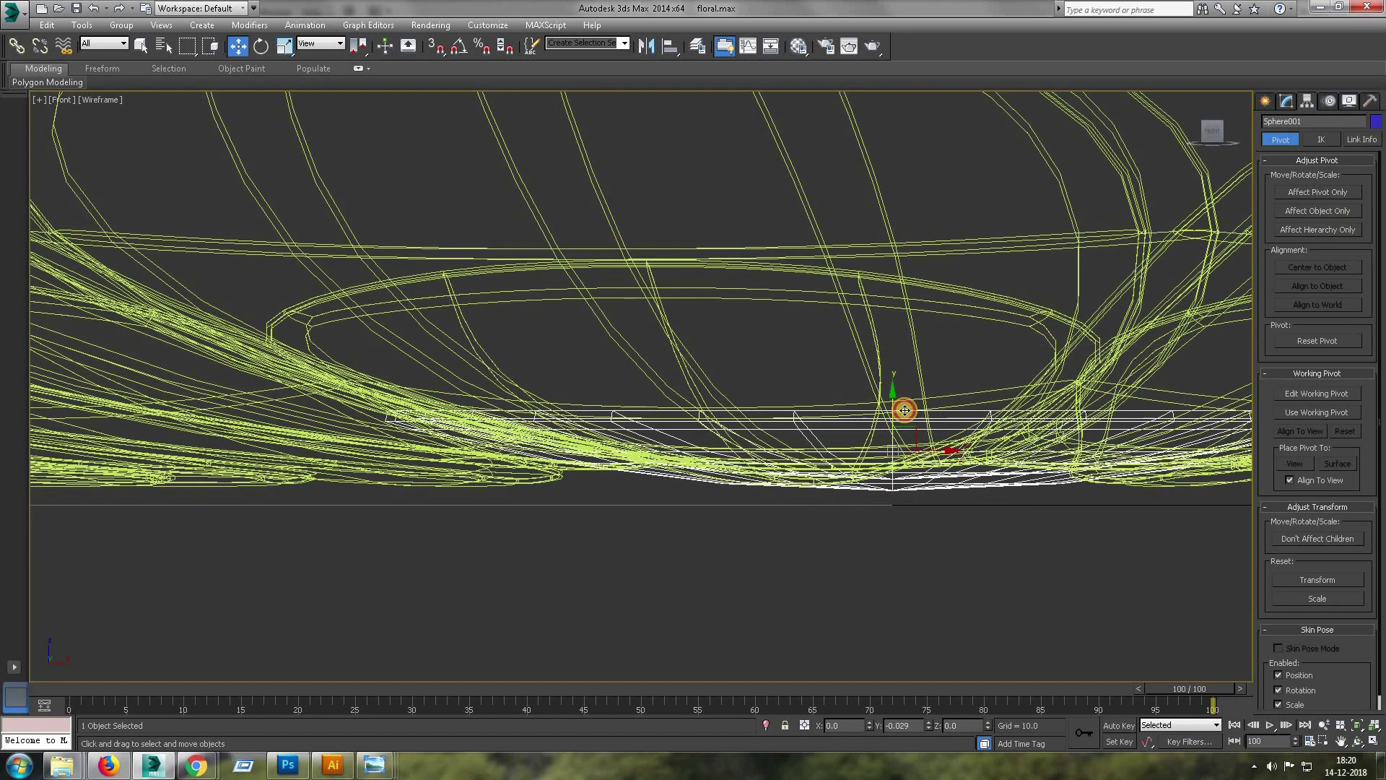
key(alt+w)
- Select the dome's outer edge loop and scale its edge vertices
key(alt+w)
key(2)
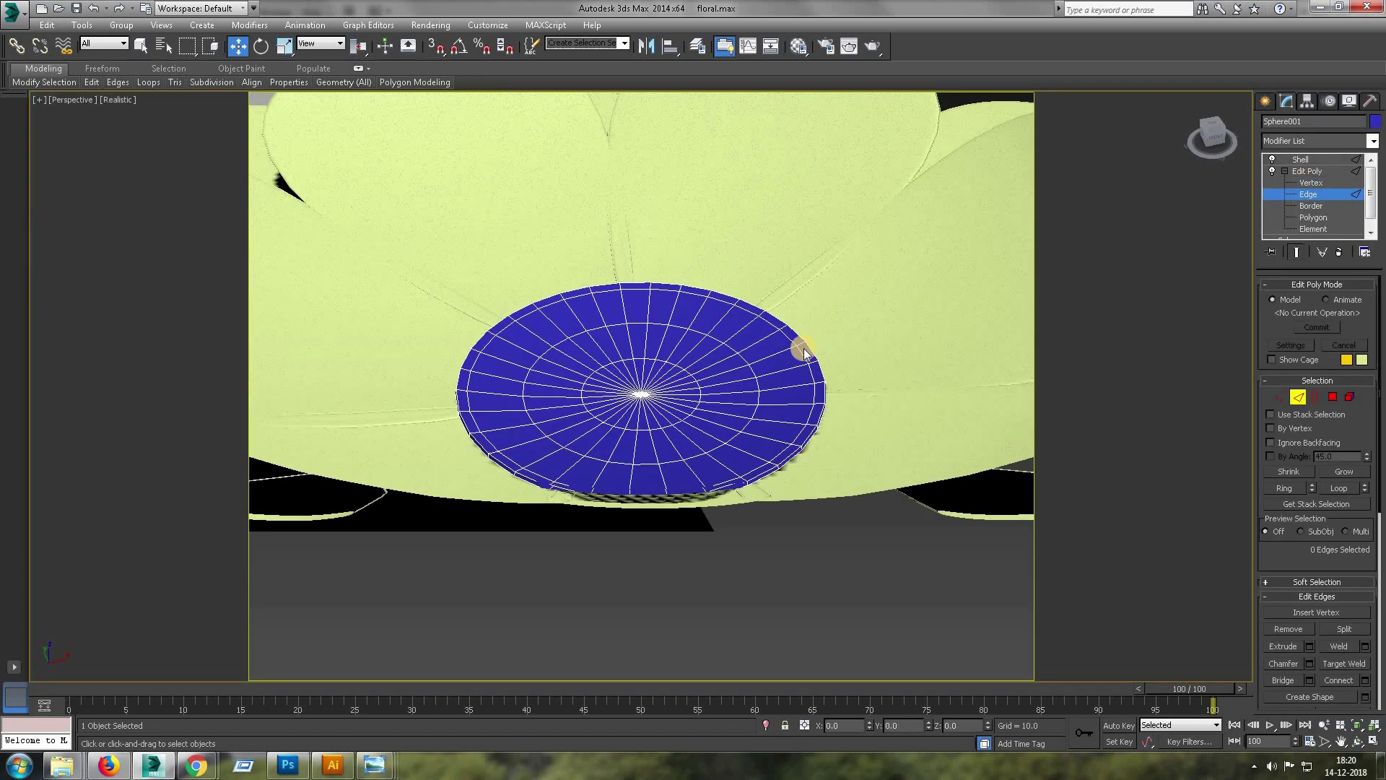
double_click(801, 347)
key(alt+w)
click(1300, 160)
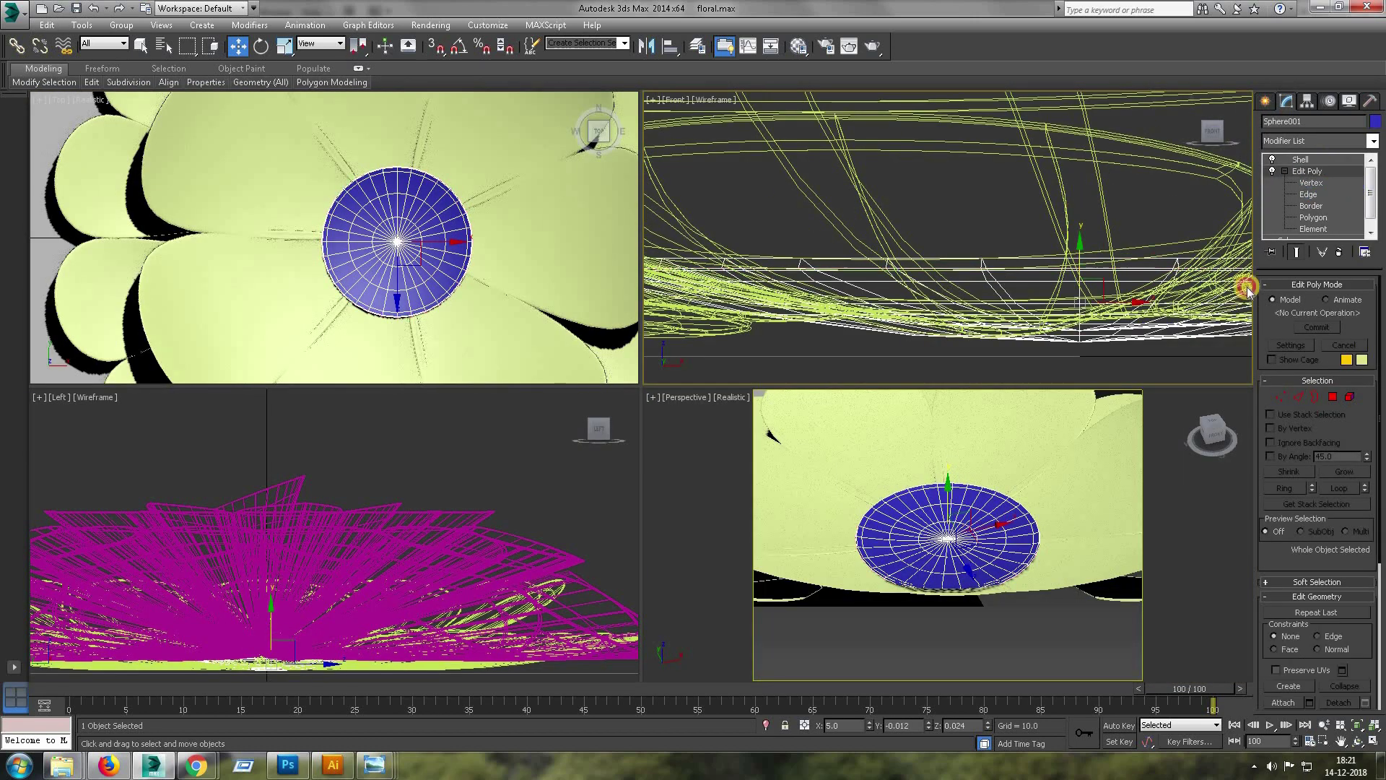
key(alt+w)
click(1310, 183)
key(f)
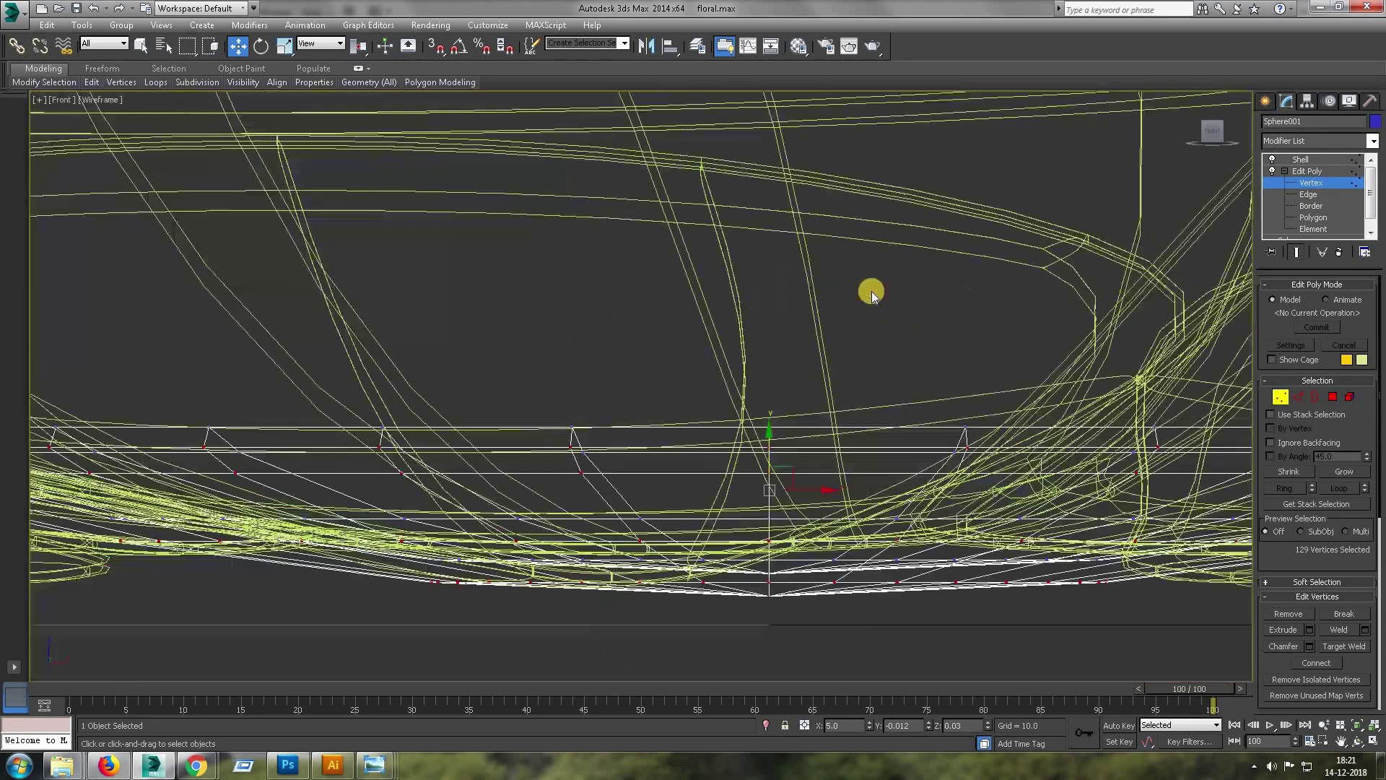
key(alt+w)
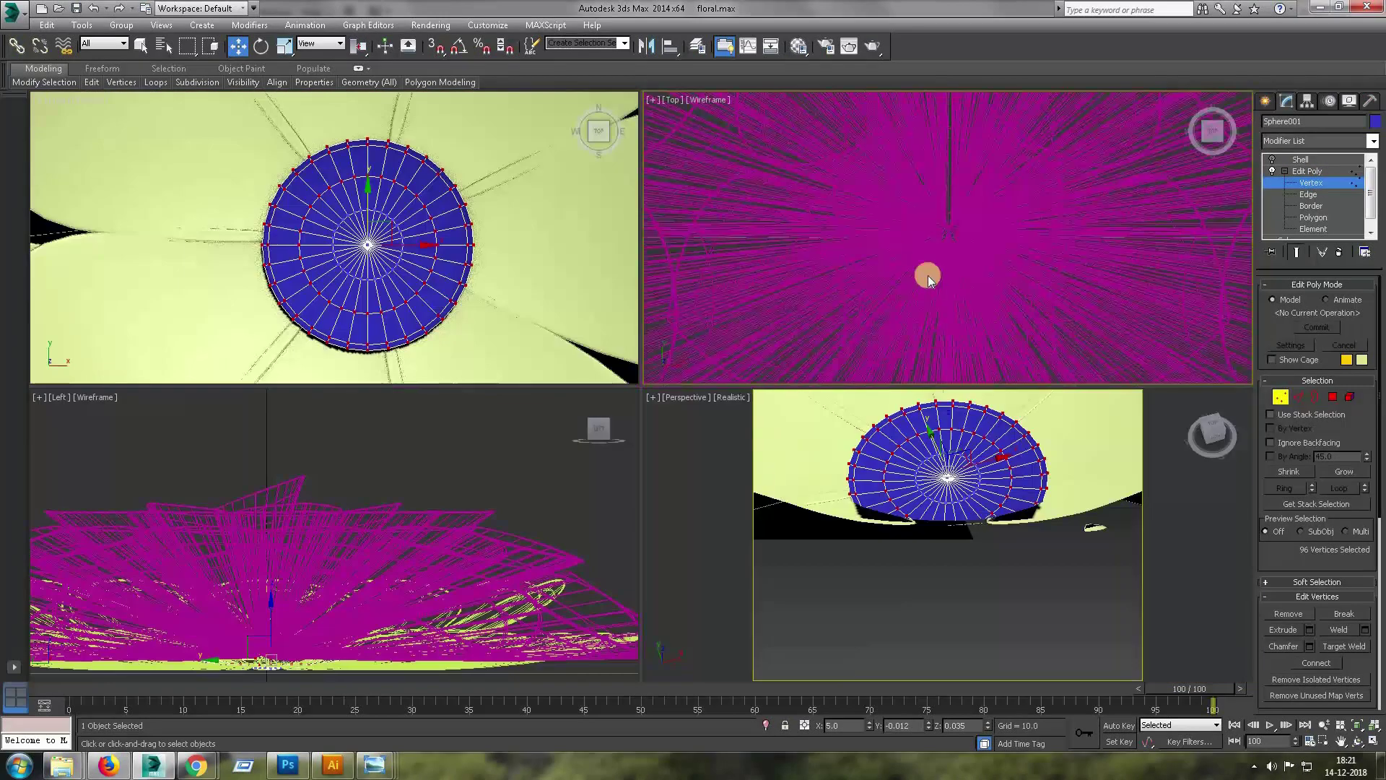
key(r)
click(1300, 160)
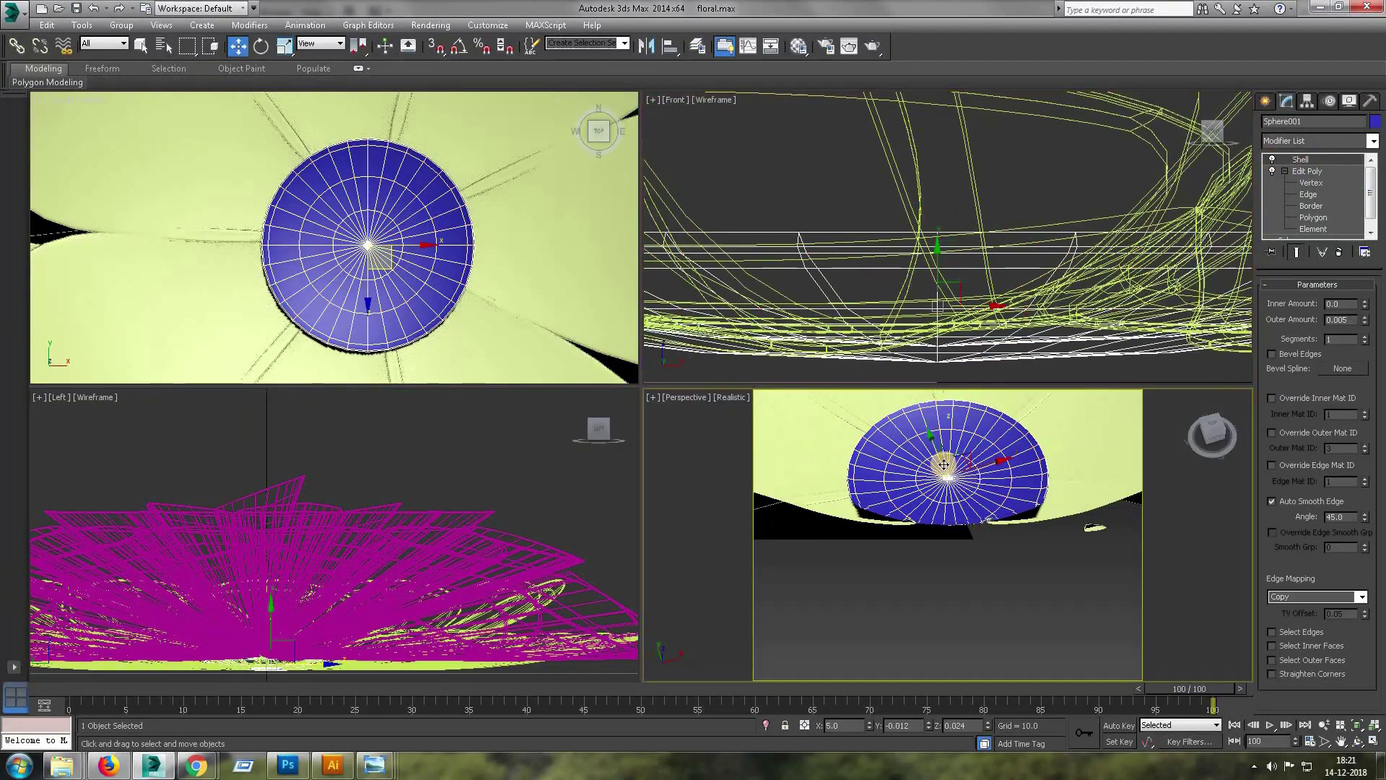
key(alt+w)
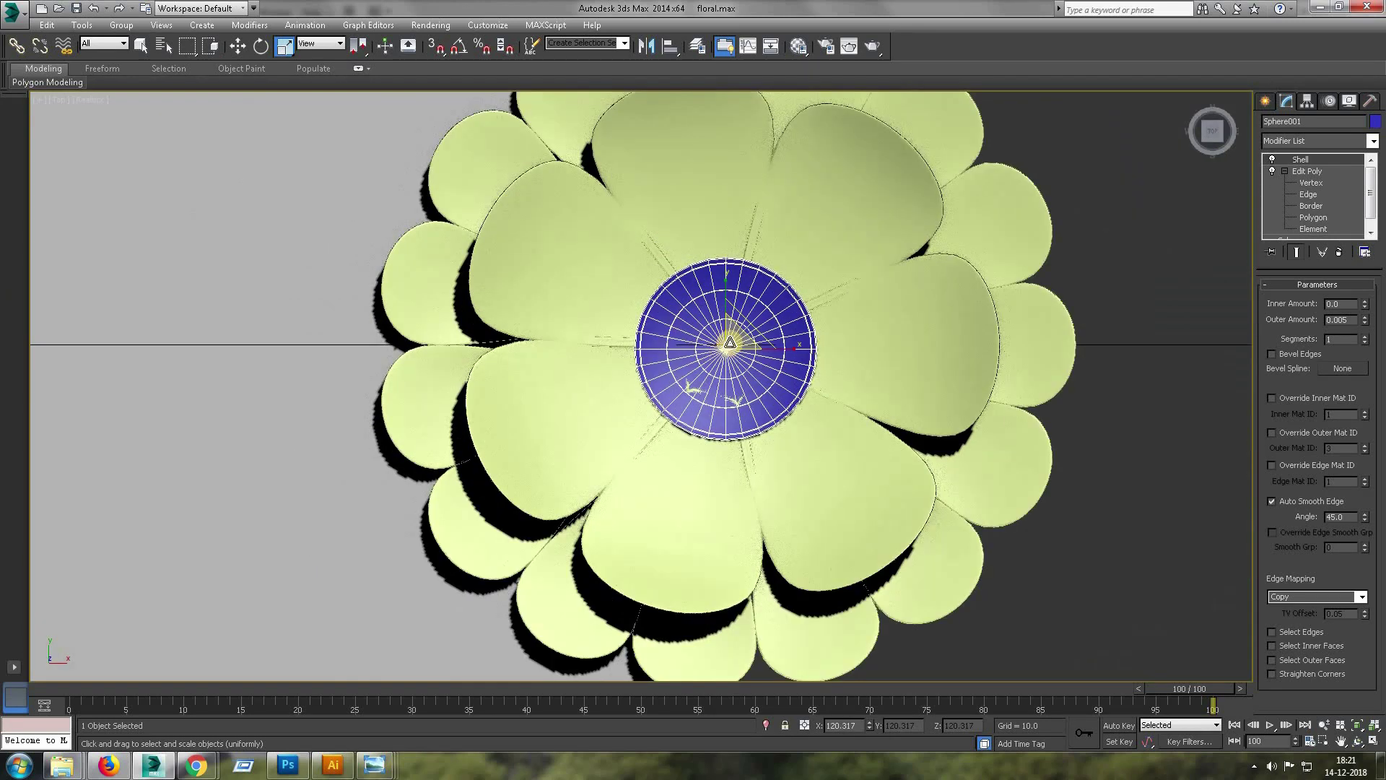
- Select every part of the cream flower in the wireframe top view
key(alt+w)
key(w)
key(alt+w)
key(F3)
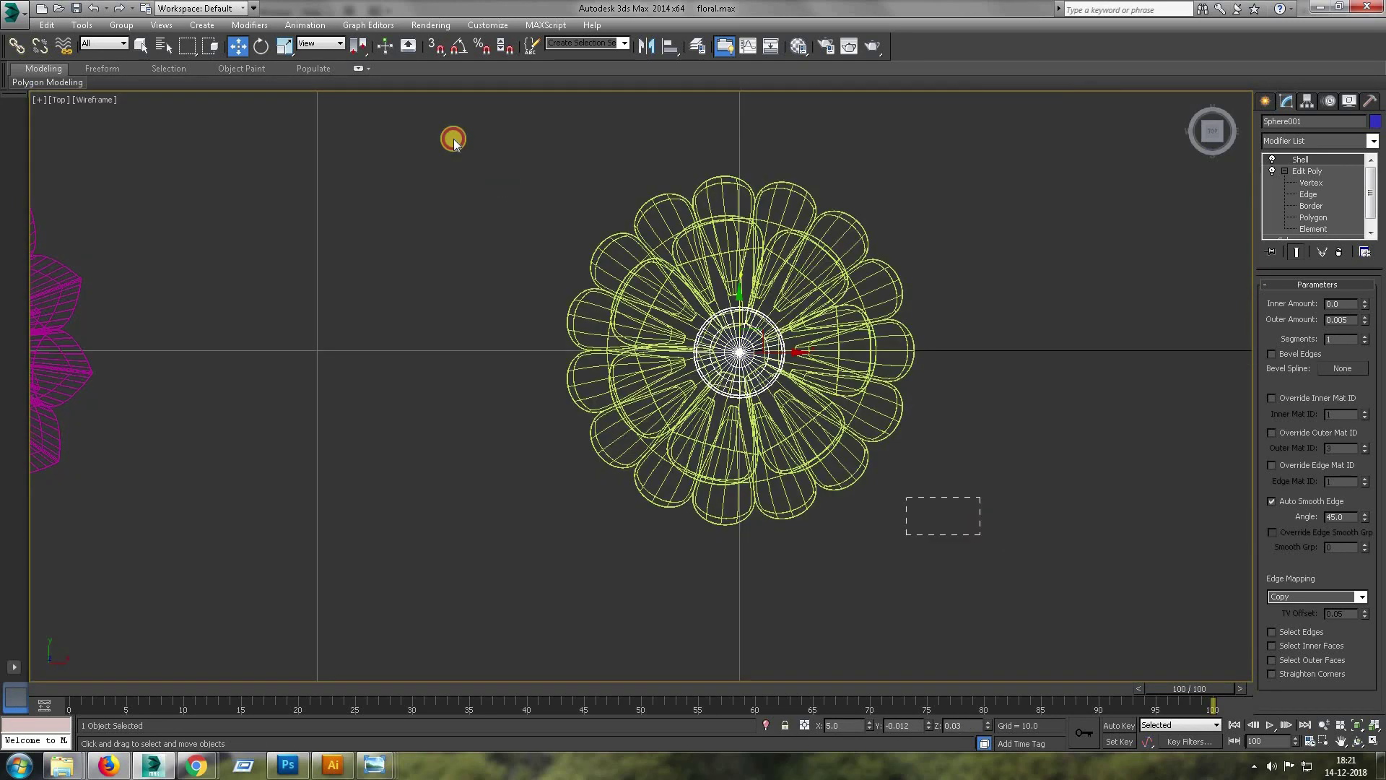
key(ctrl+a)
- Group the cream flower parts and scale the group down
click(122, 25)
key(F3)
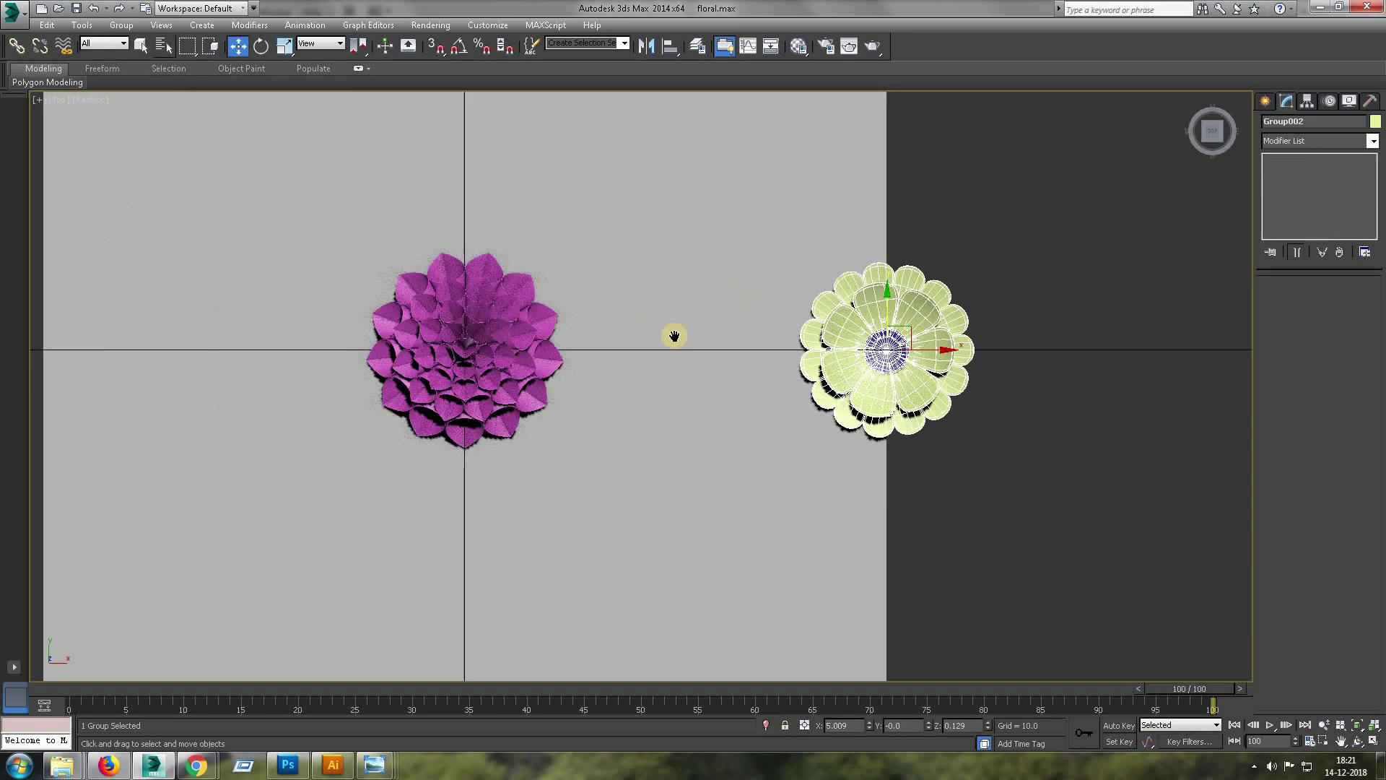
scroll(946, 381, up, 5)
scroll(946, 381, down, 5)
key(r)
drag(943, 387, 856, 361)
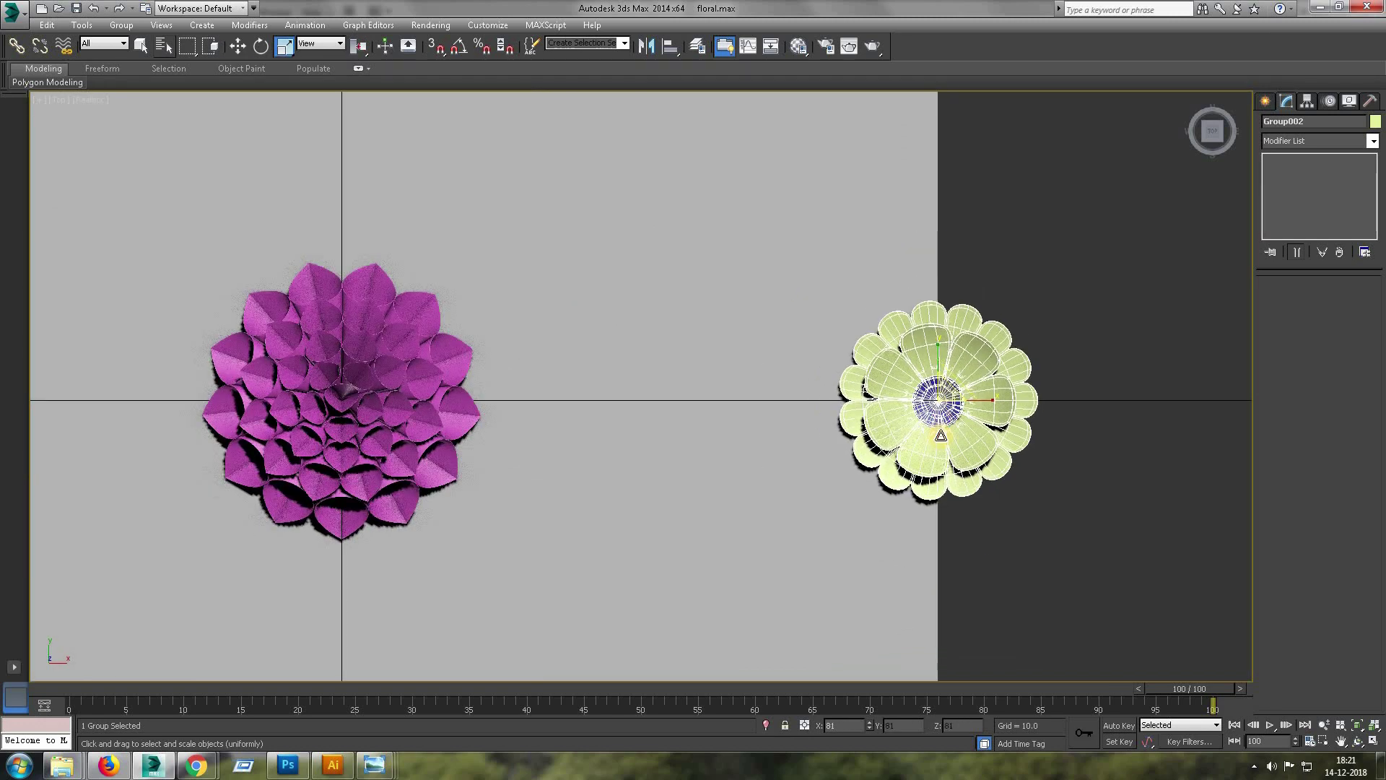
key(w)
- Copy the purple flower to the lower left as a smaller flower
click(346, 412)
key(z)
middle_drag(659, 357, 736, 362)
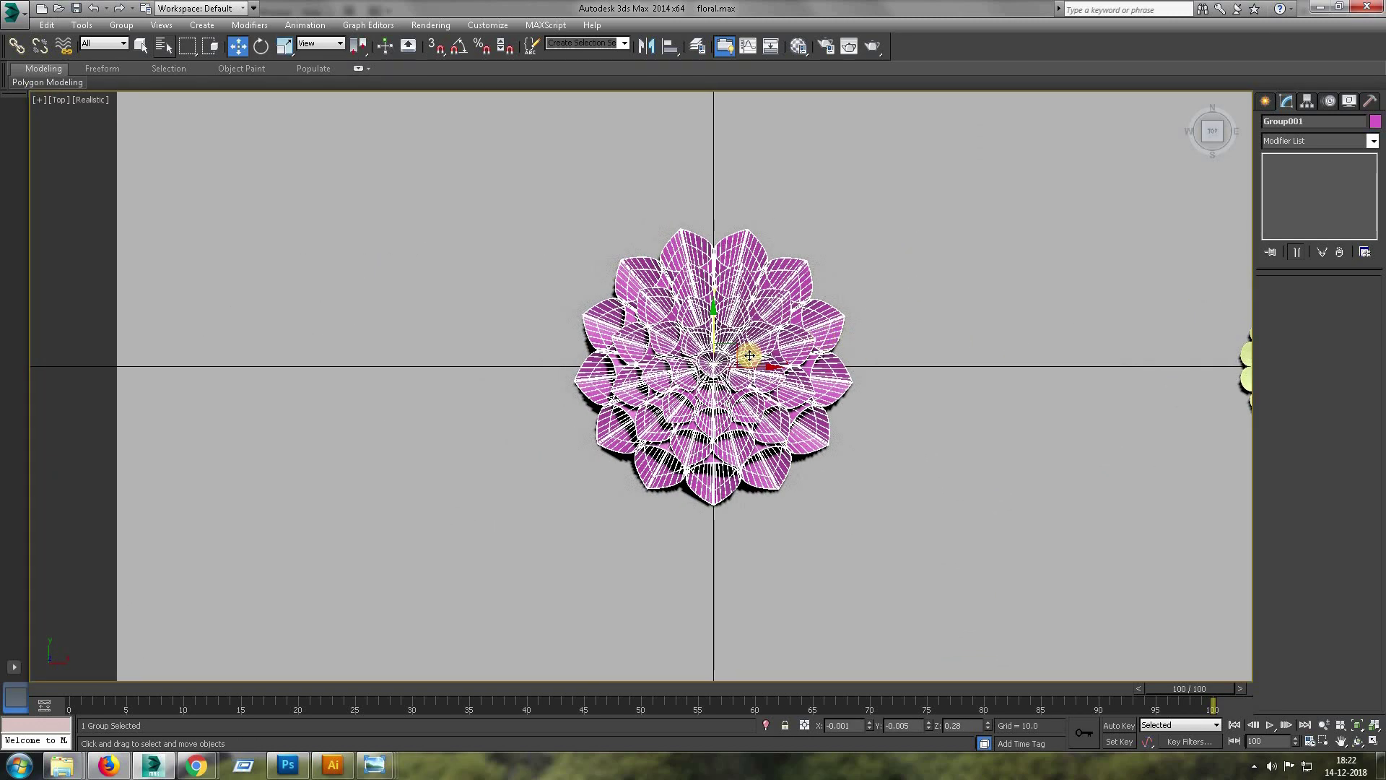
shift+drag(740, 354, 527, 570)
click(706, 447)
key(r)
key(w)
drag(576, 511, 561, 484)
- Move the cream flower near the purple ones and copy it above itself
middle_drag(1151, 383, 946, 470)
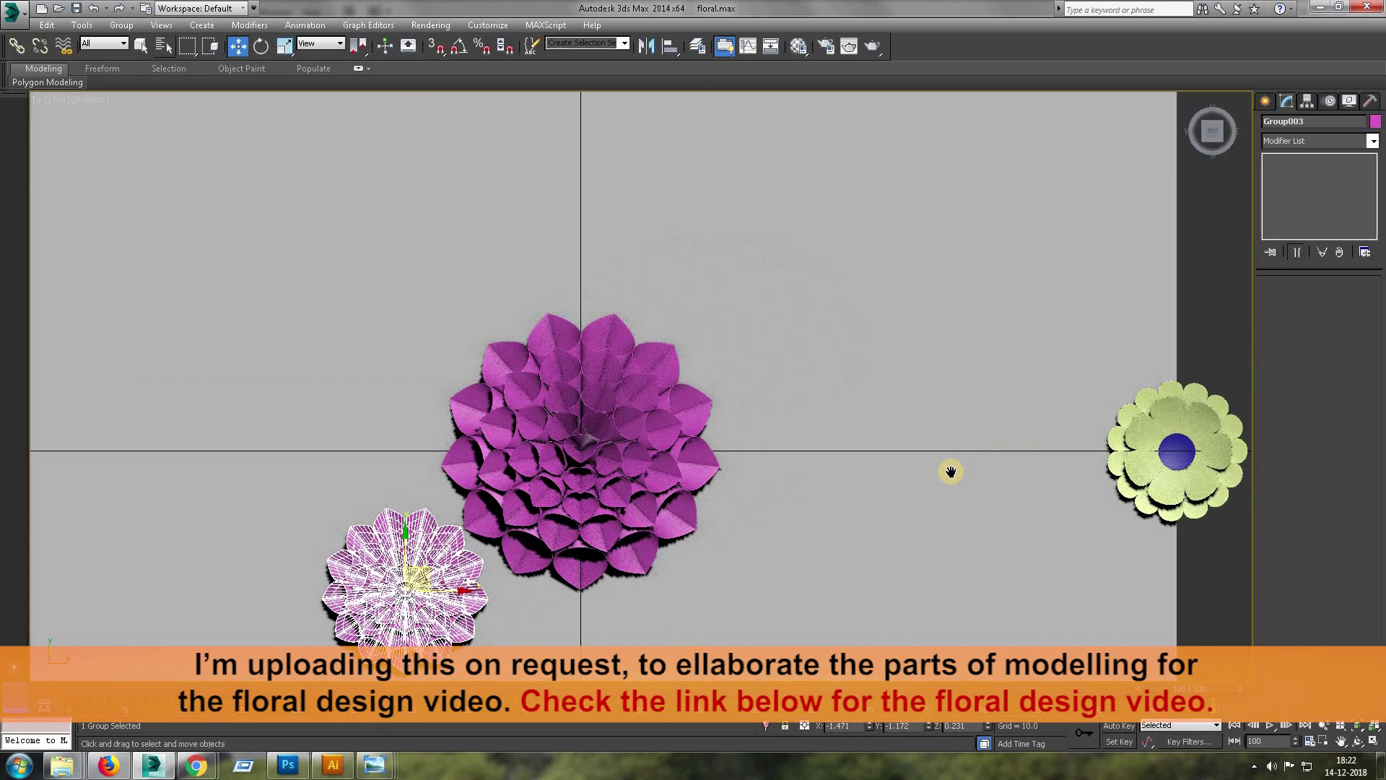
click(1164, 456)
drag(1175, 442, 797, 356)
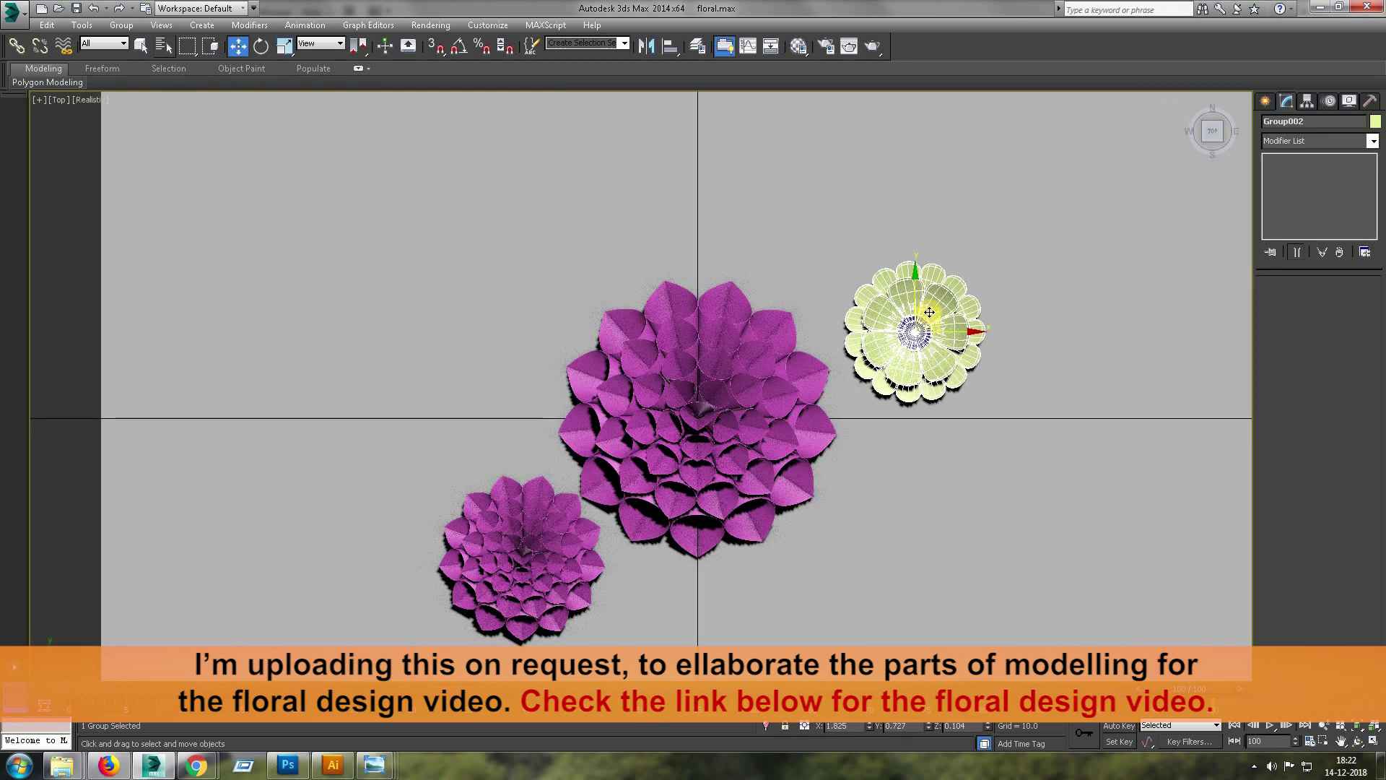
mouse_move(929, 312)
shift+mouse_down()
mouse_move(771, 181)
mouse_move(764, 244)
shift+mouse_up()
click(708, 443)
- Copy the larger cream flower to the right
key(r)
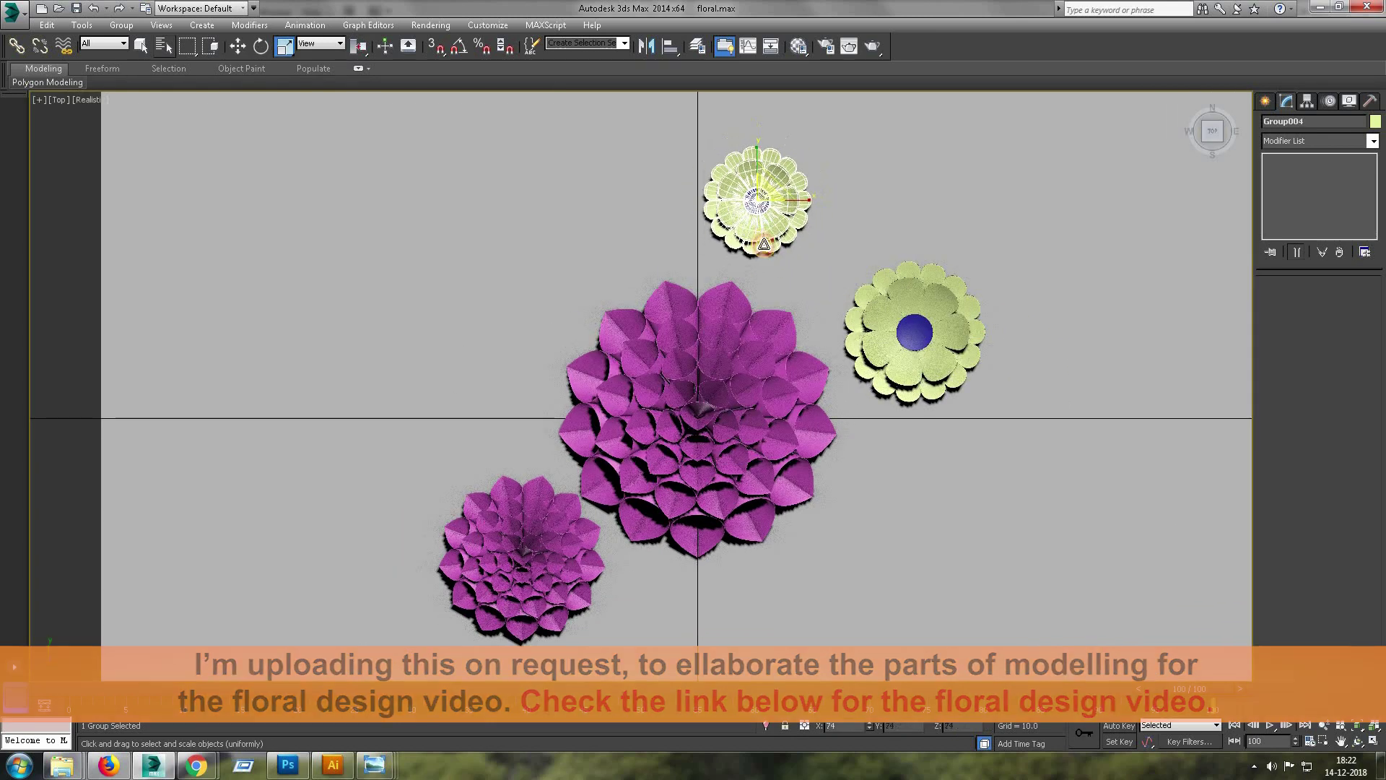
key(w)
scroll(758, 217, up, 3)
scroll(758, 217, down, 5)
click(794, 348)
shift+drag(814, 348, 1000, 345)
click(706, 439)
- Ungroup the new flower copy and clone a single petal on its right
click(121, 25)
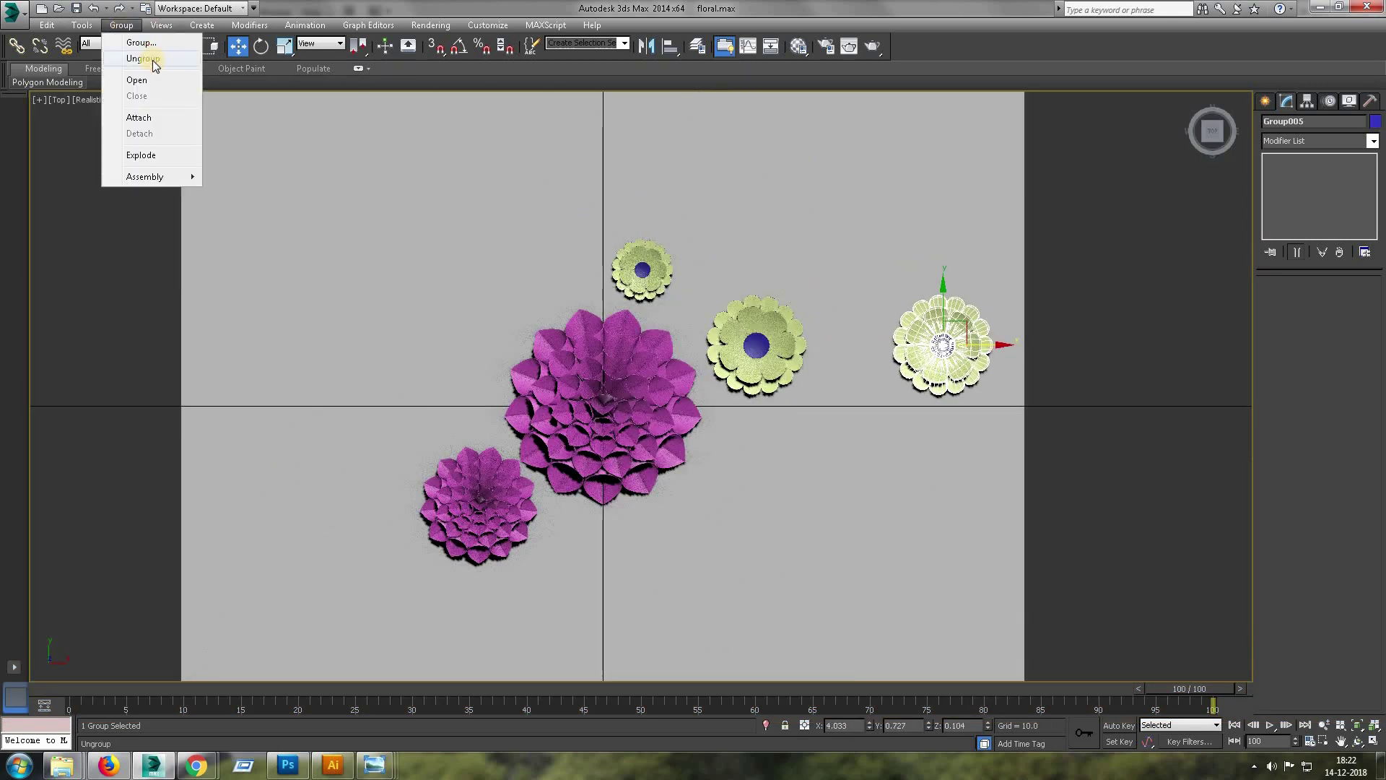
click(152, 60)
scroll(952, 343, up, 3)
scroll(956, 361, up, 4)
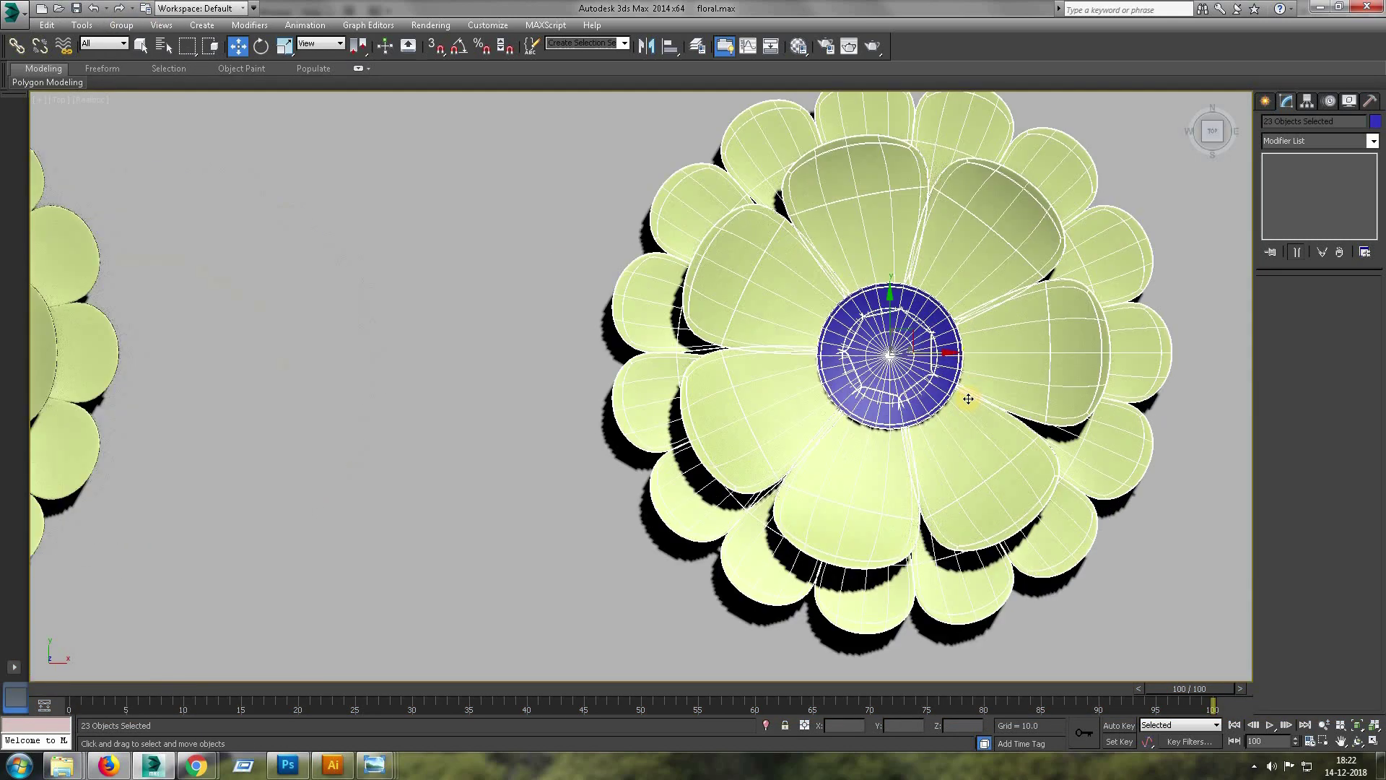
click(871, 607)
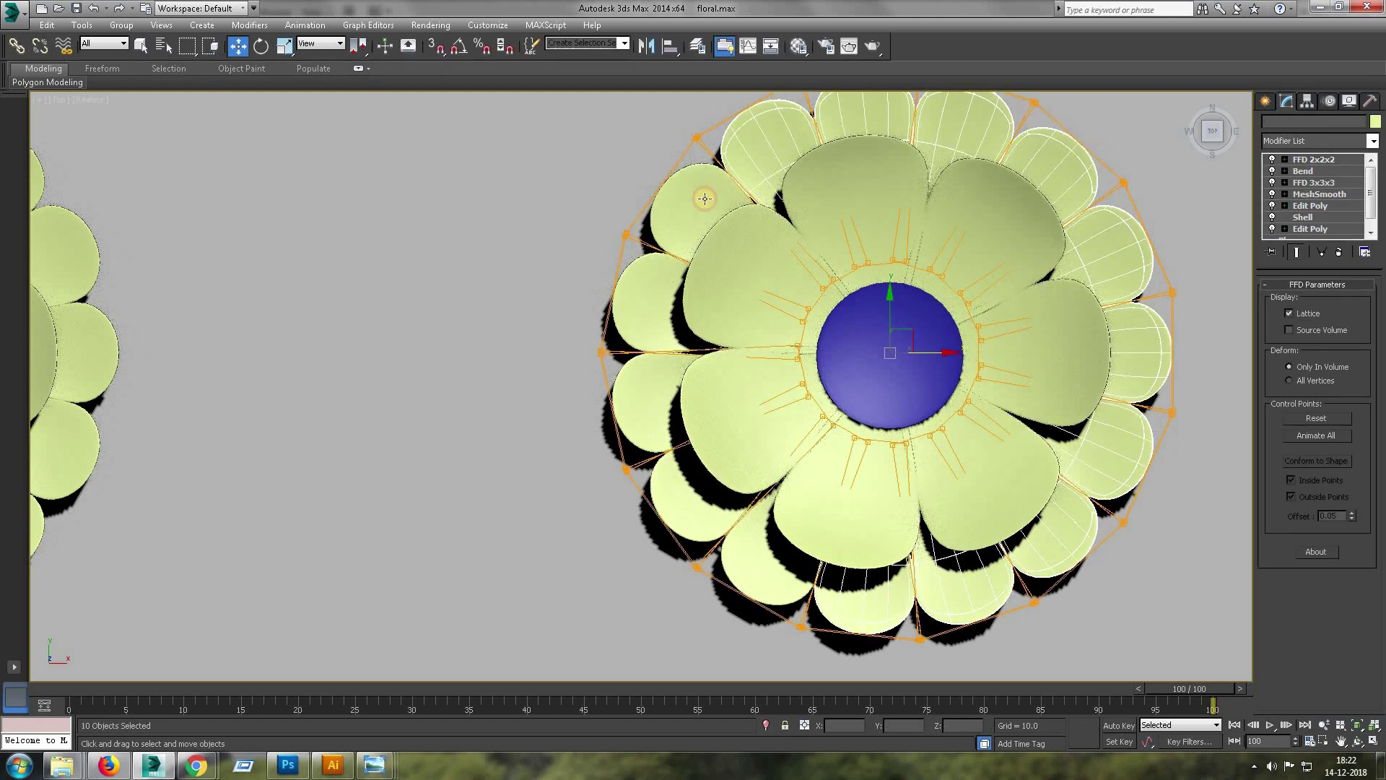
click(1071, 365)
key(ctrl+v)
click(650, 431)
- Reshape the cloned petal slim and curled with an FFD 2x2x2 lattice
click(1373, 140)
click(1277, 532)
click(1315, 171)
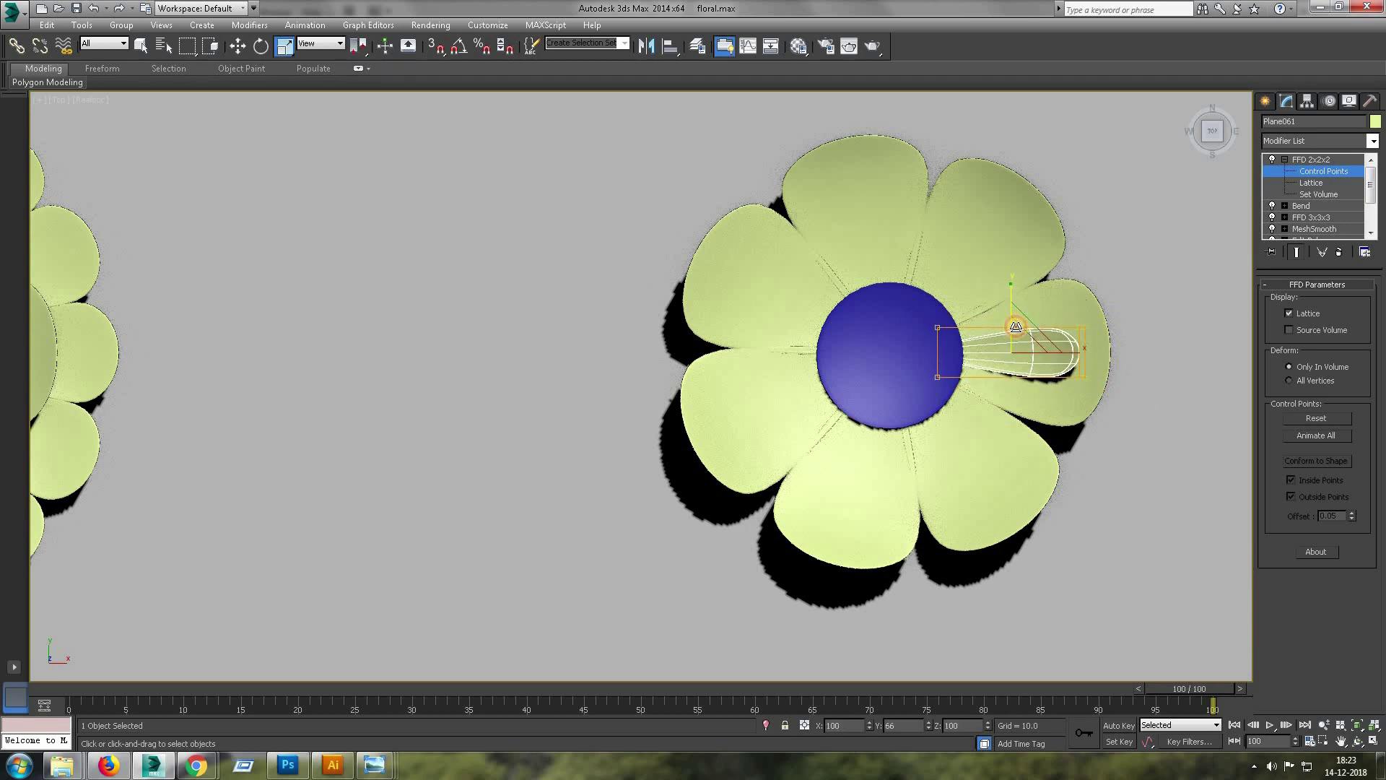
key(f)
key(F3)
scroll(984, 269, down, 3)
drag(1169, 347, 1092, 231)
click(1323, 207)
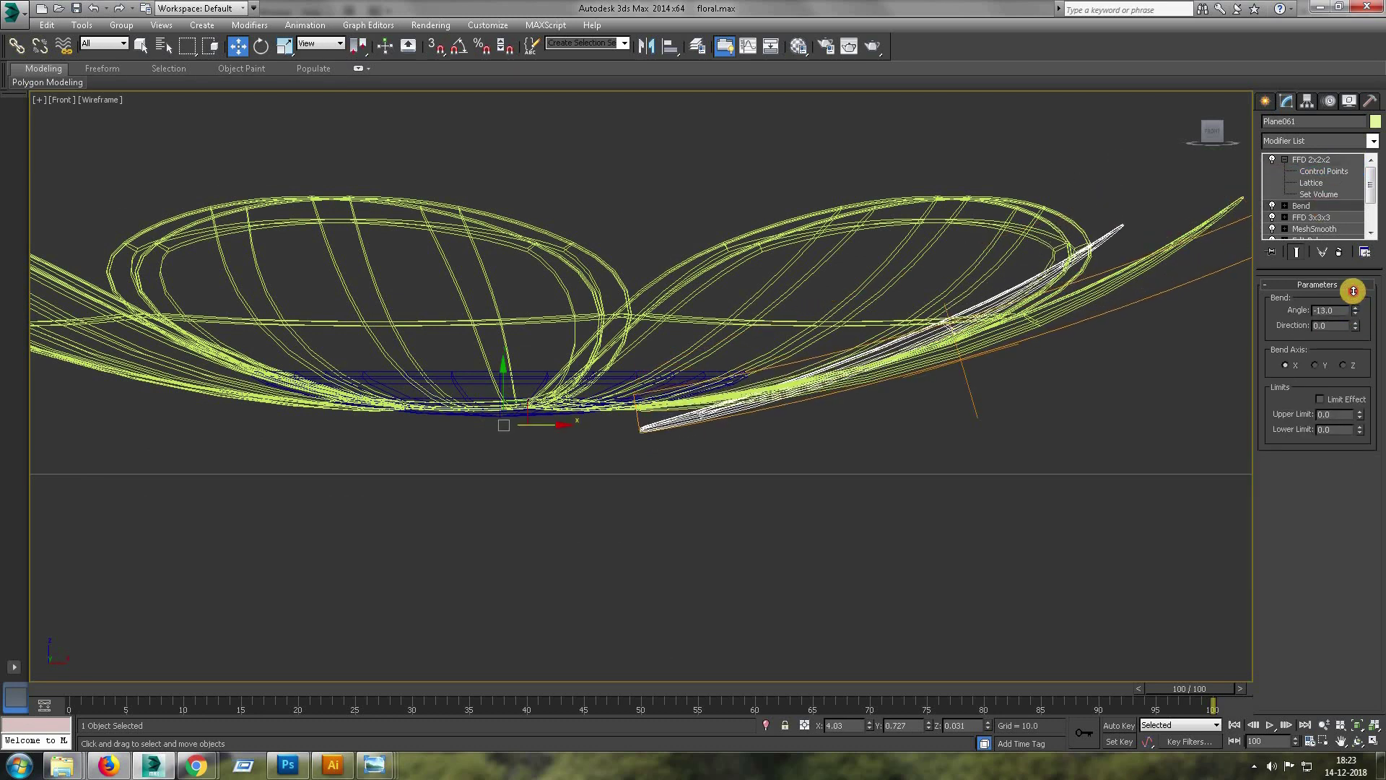
click(1323, 171)
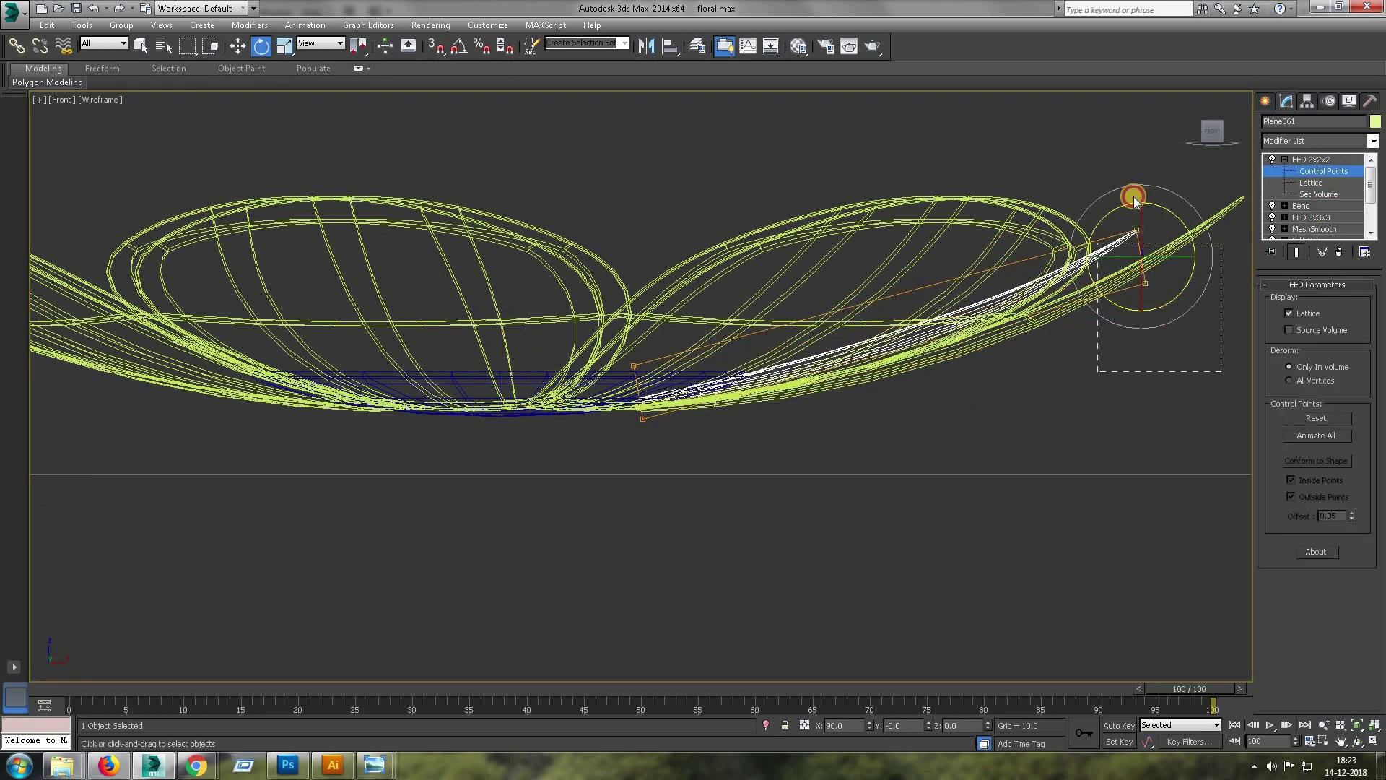
drag(1220, 372, 1089, 188)
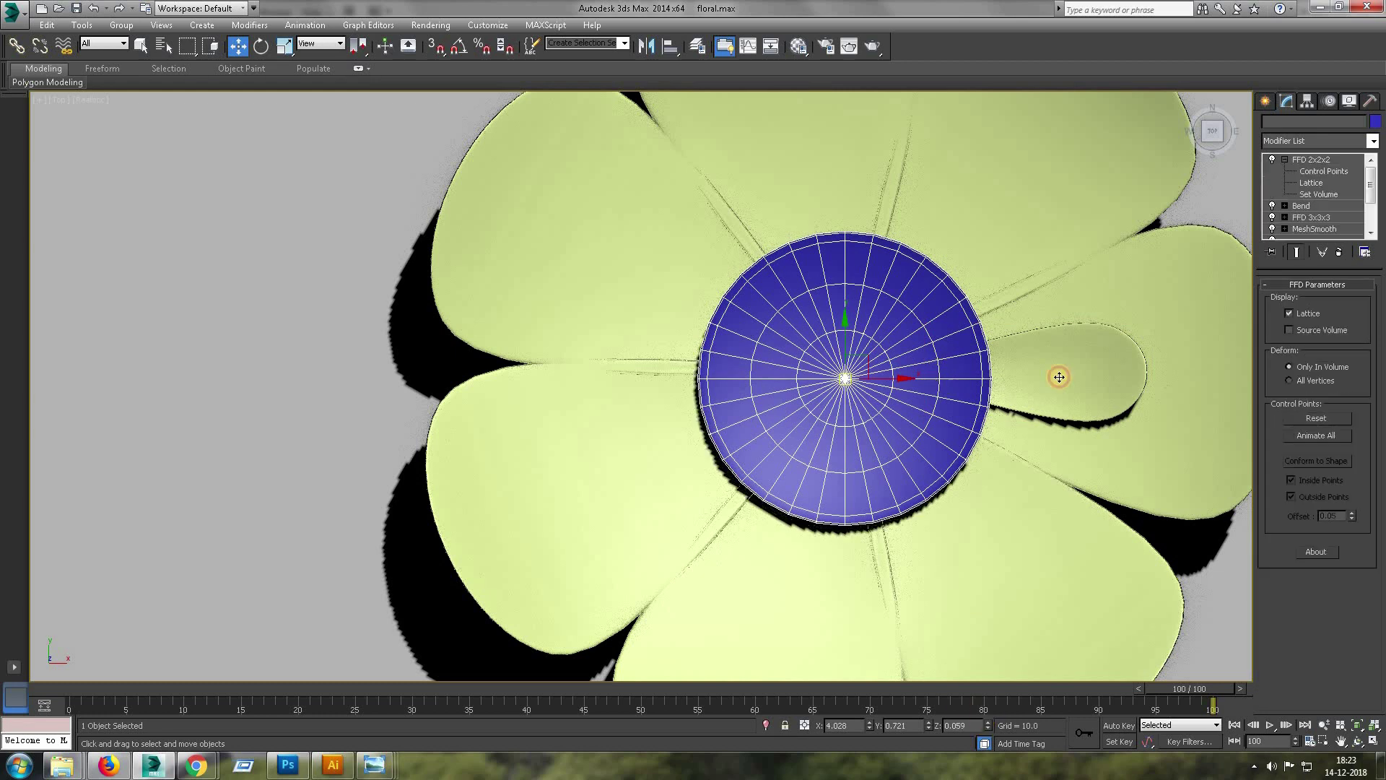
- Select the reshaped petal and bring up the Array settings
click(1078, 381)
scroll(1078, 381, down, 3)
click(82, 25)
click(42, 267)
- Preview and create the ring of 15 petals, then select another petal
click(882, 436)
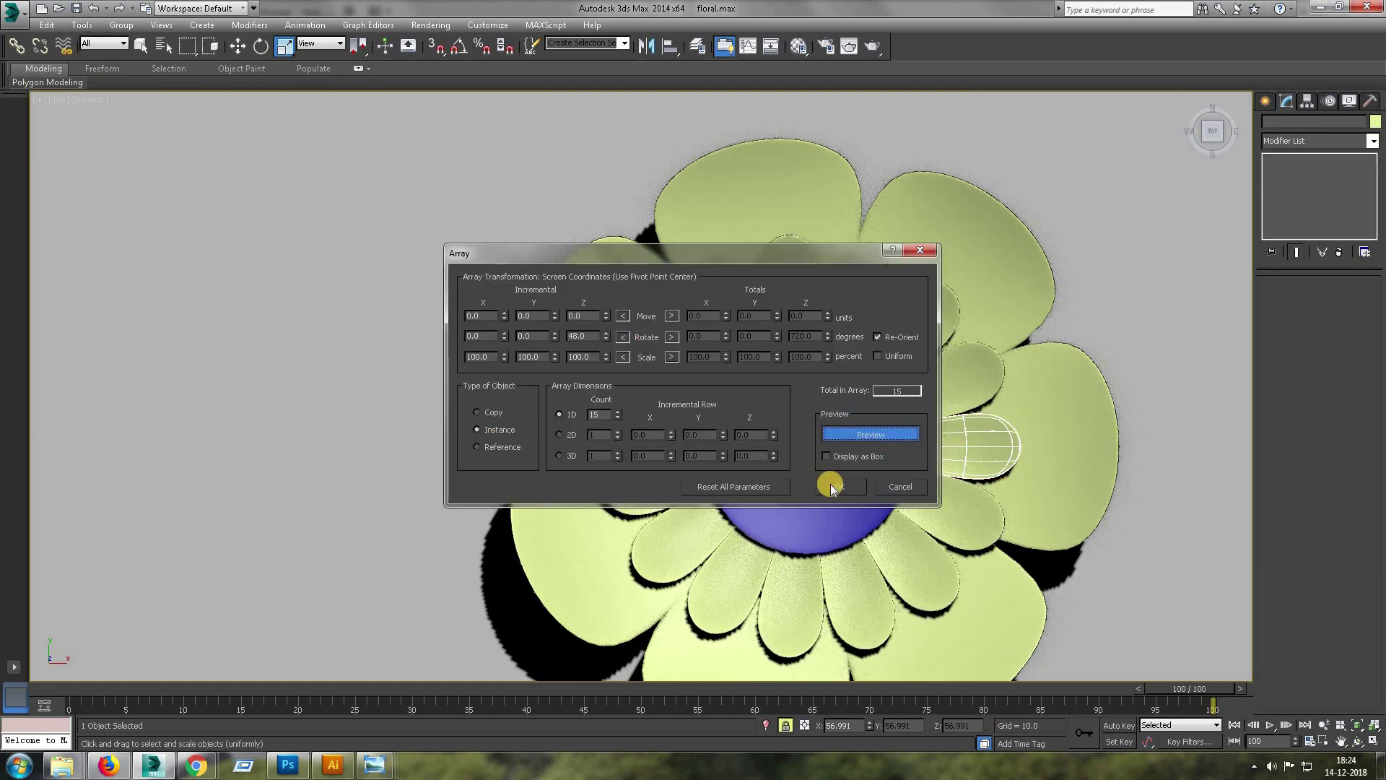
click(837, 486)
click(986, 284)
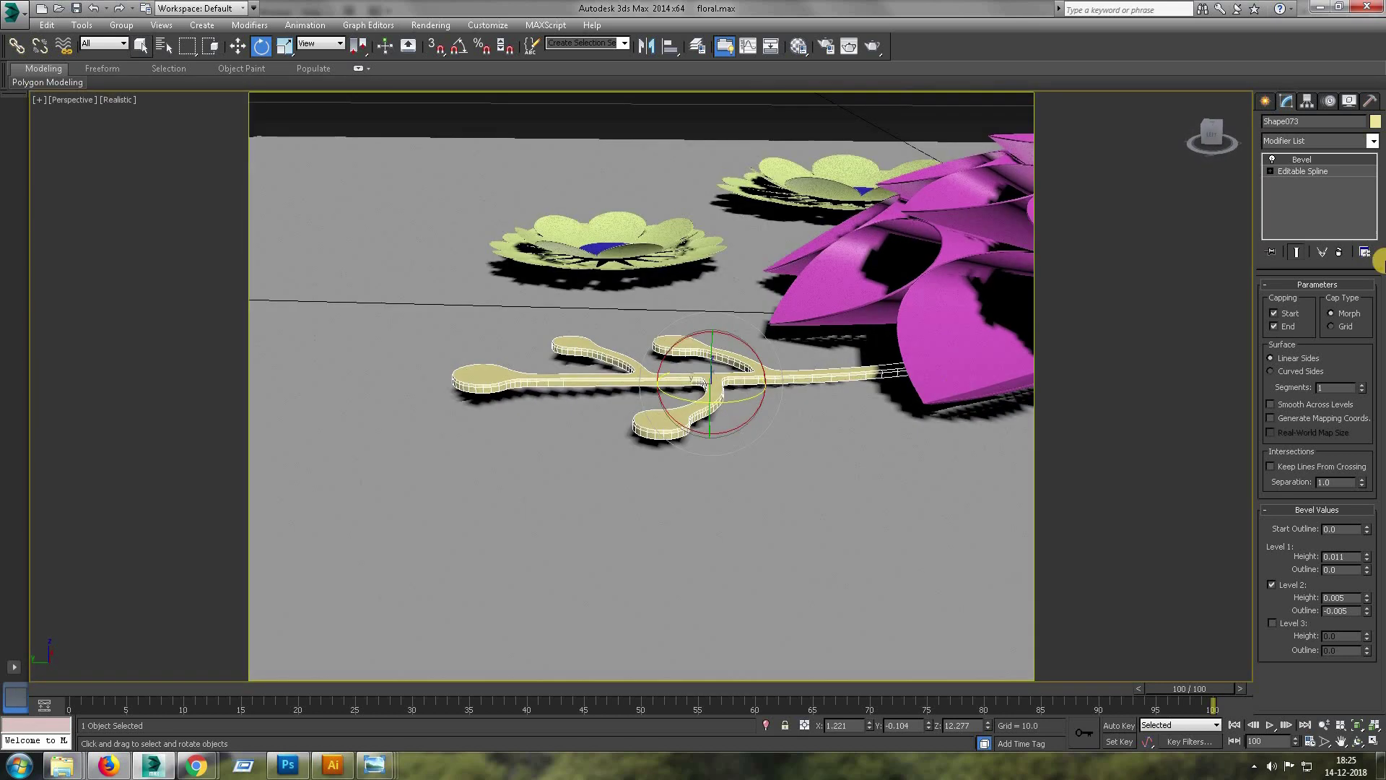
- Add a Bend modifier to the sprig and rotate its gizmo to follow the sprig in top view
click(1373, 140)
click(1308, 408)
drag(1354, 310, 1355, 316)
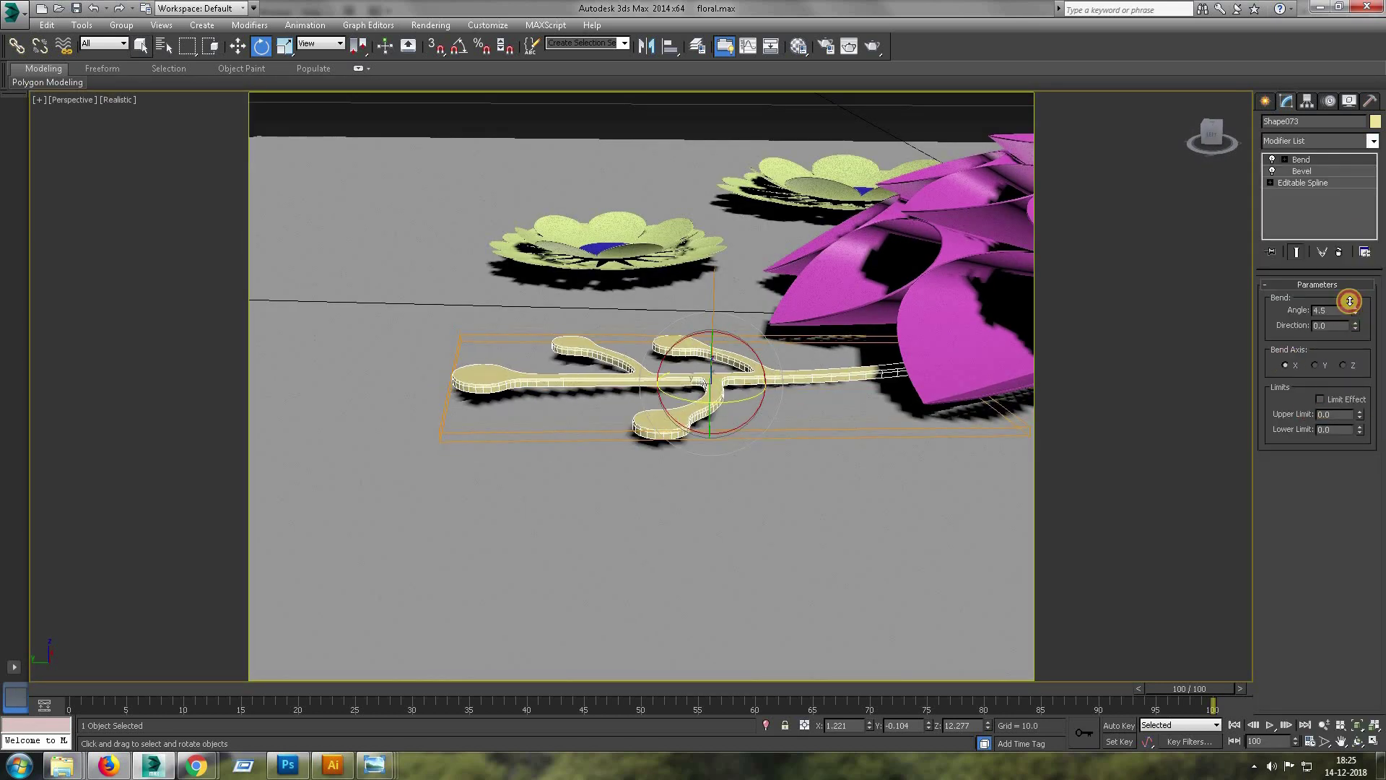
click(1310, 173)
key(t)
key(F3)
key(z)
drag(764, 383, 554, 291)
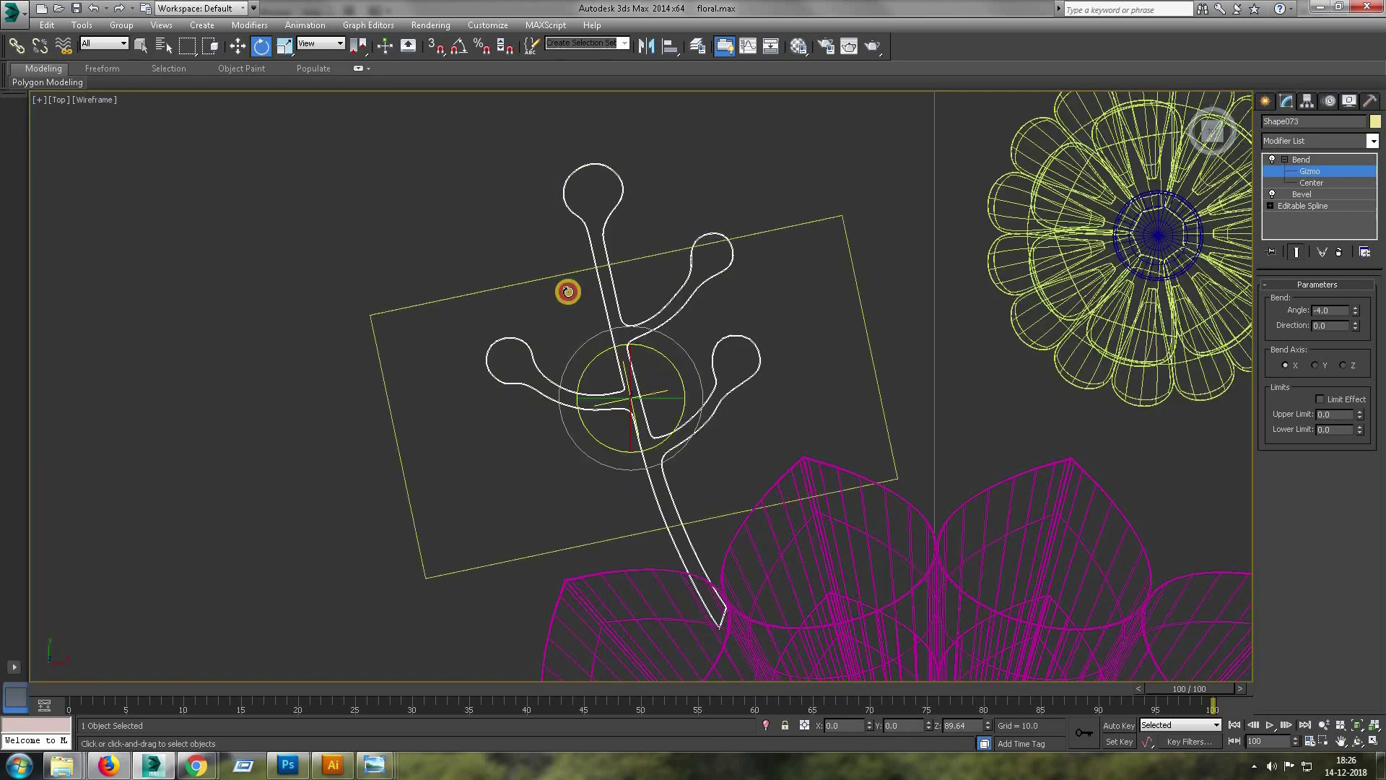
- Slide the bend centre along the sprig and set the bend angle to -2.5
key(alt+w)
right_click(938, 542)
key(alt+w)
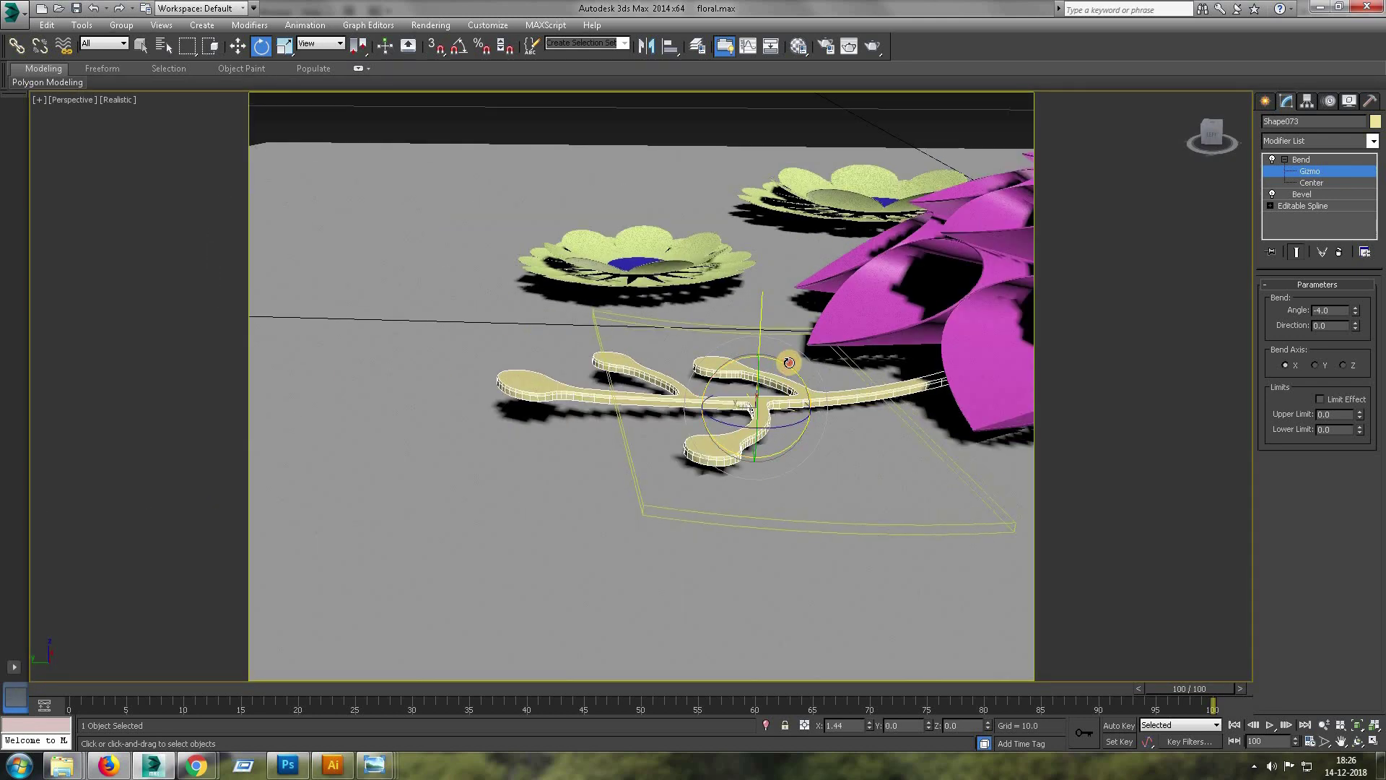
drag(775, 410, 812, 393)
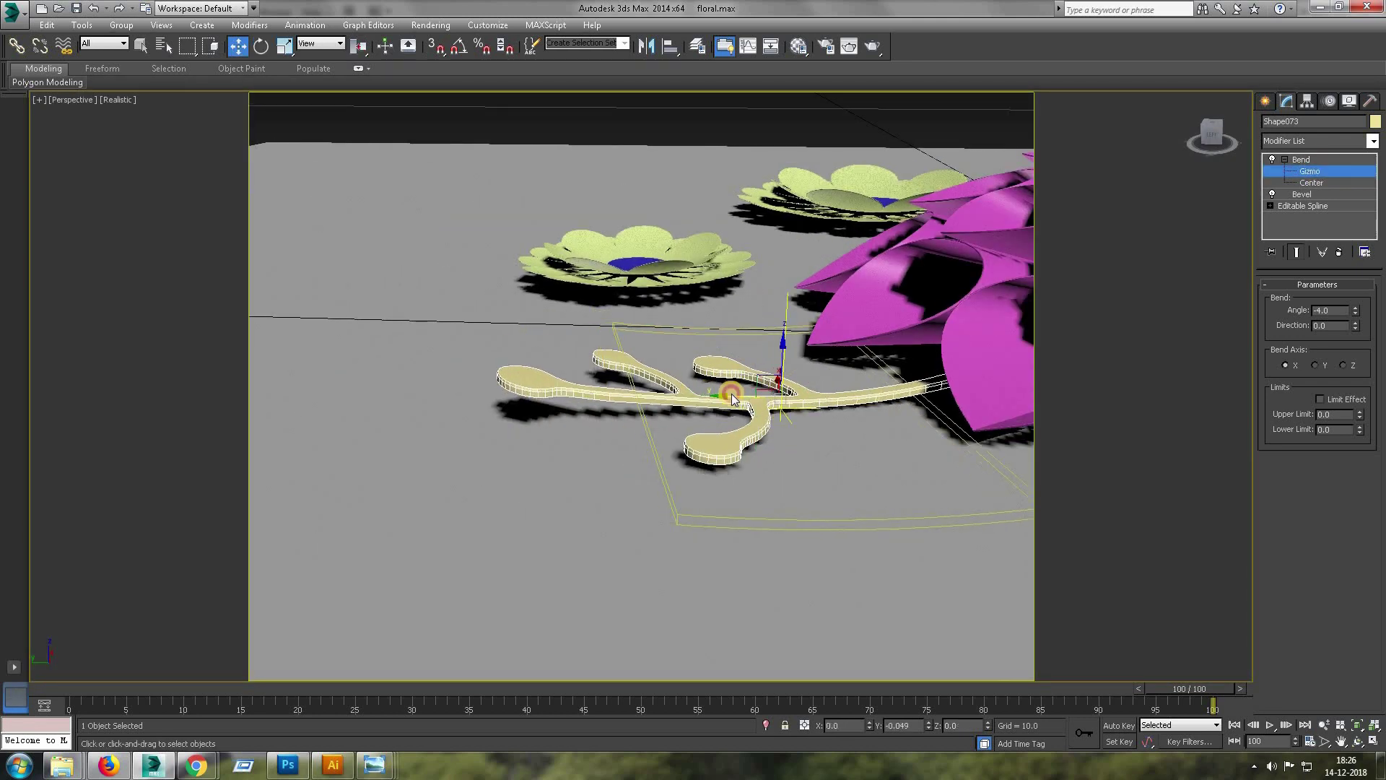
drag(1355, 309, 1357, 313)
click(1268, 168)
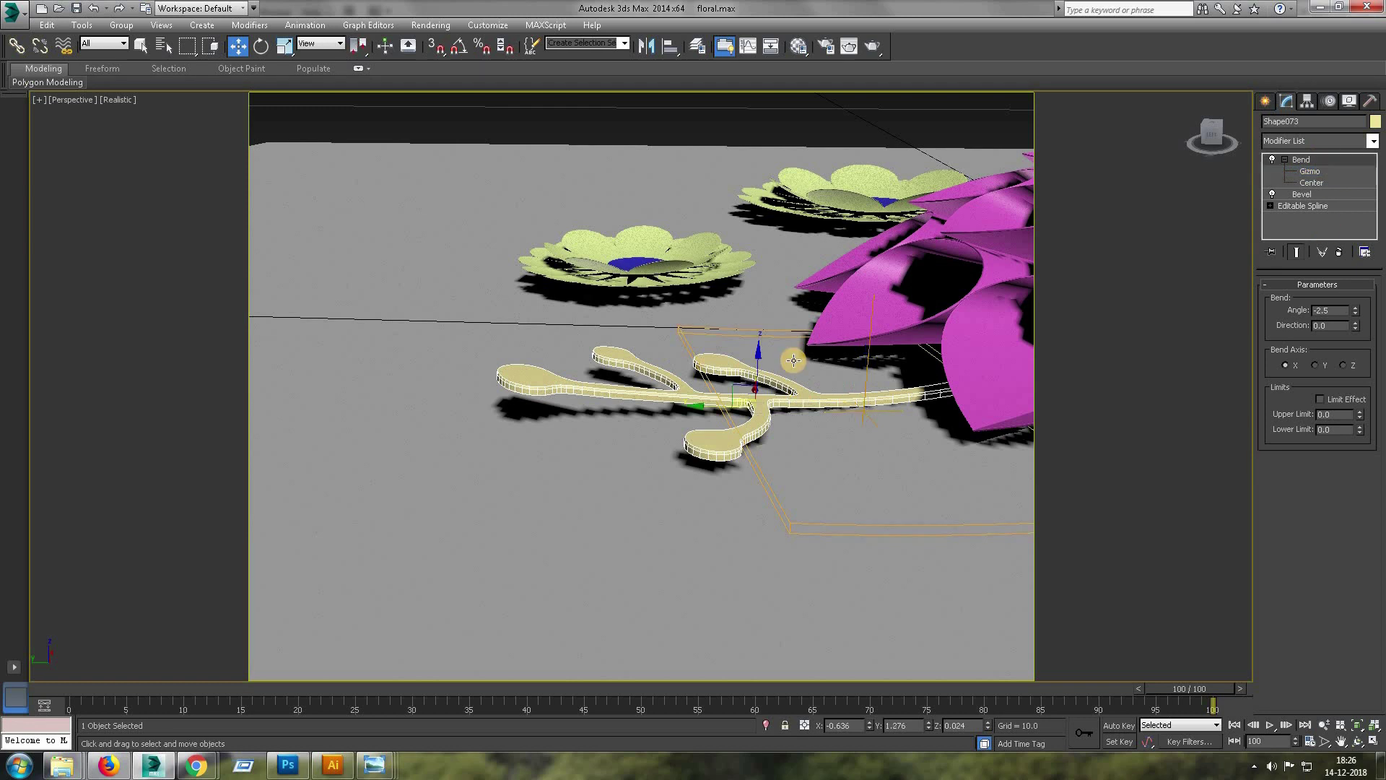
- Place a rotated copy of the sprig at the large purple flower's lower right
key(alt+w)
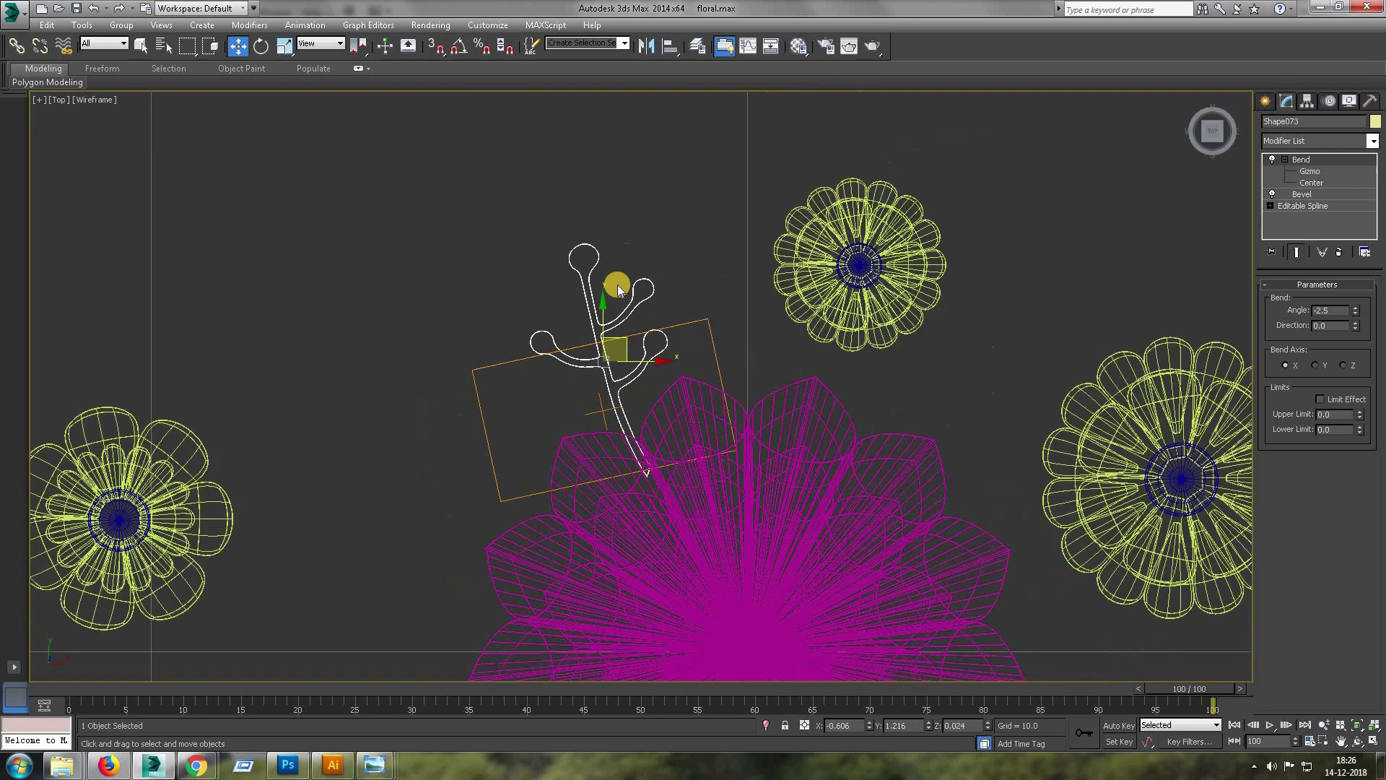
scroll(618, 289, down, 3)
shift+drag(594, 196, 819, 527)
click(705, 439)
key(e)
drag(813, 587, 859, 600)
key(w)
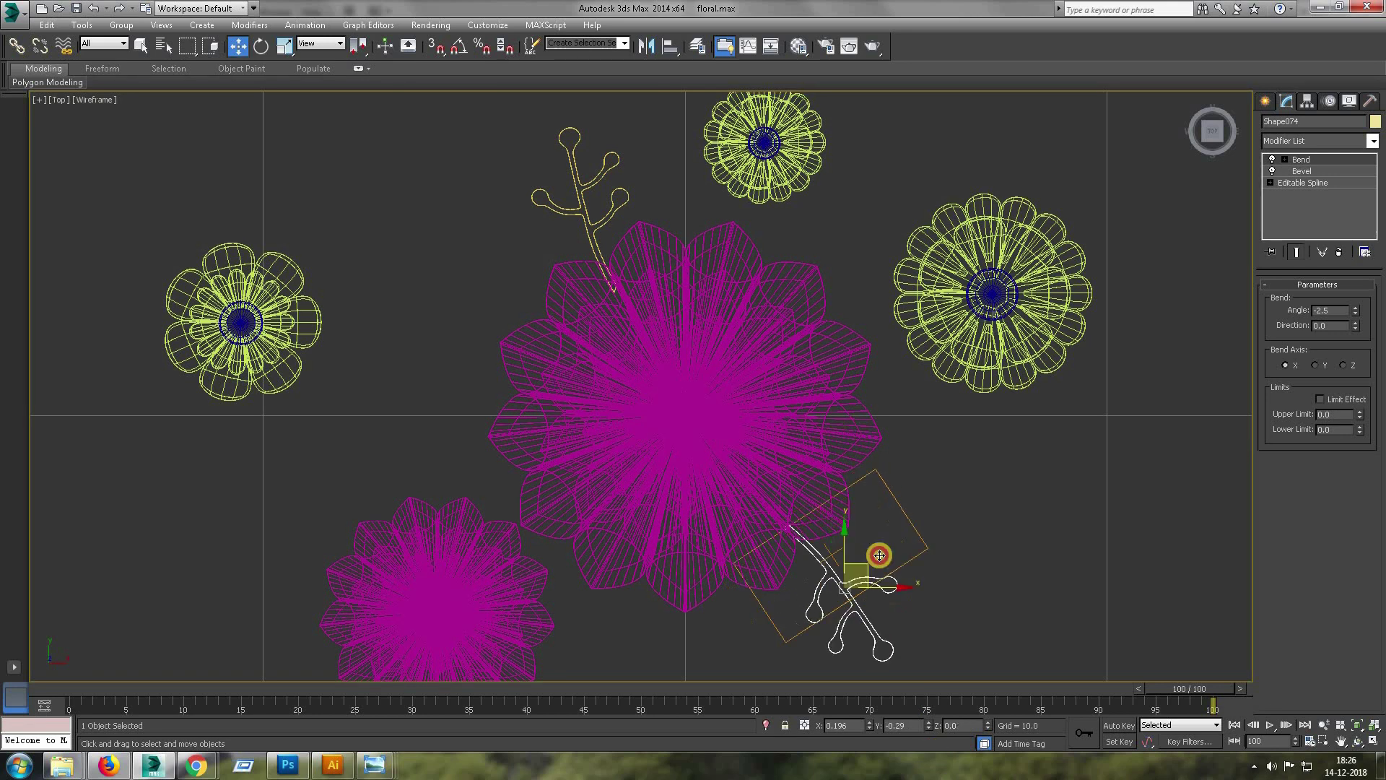
click(950, 510)
scroll(195, 176, down, 3)
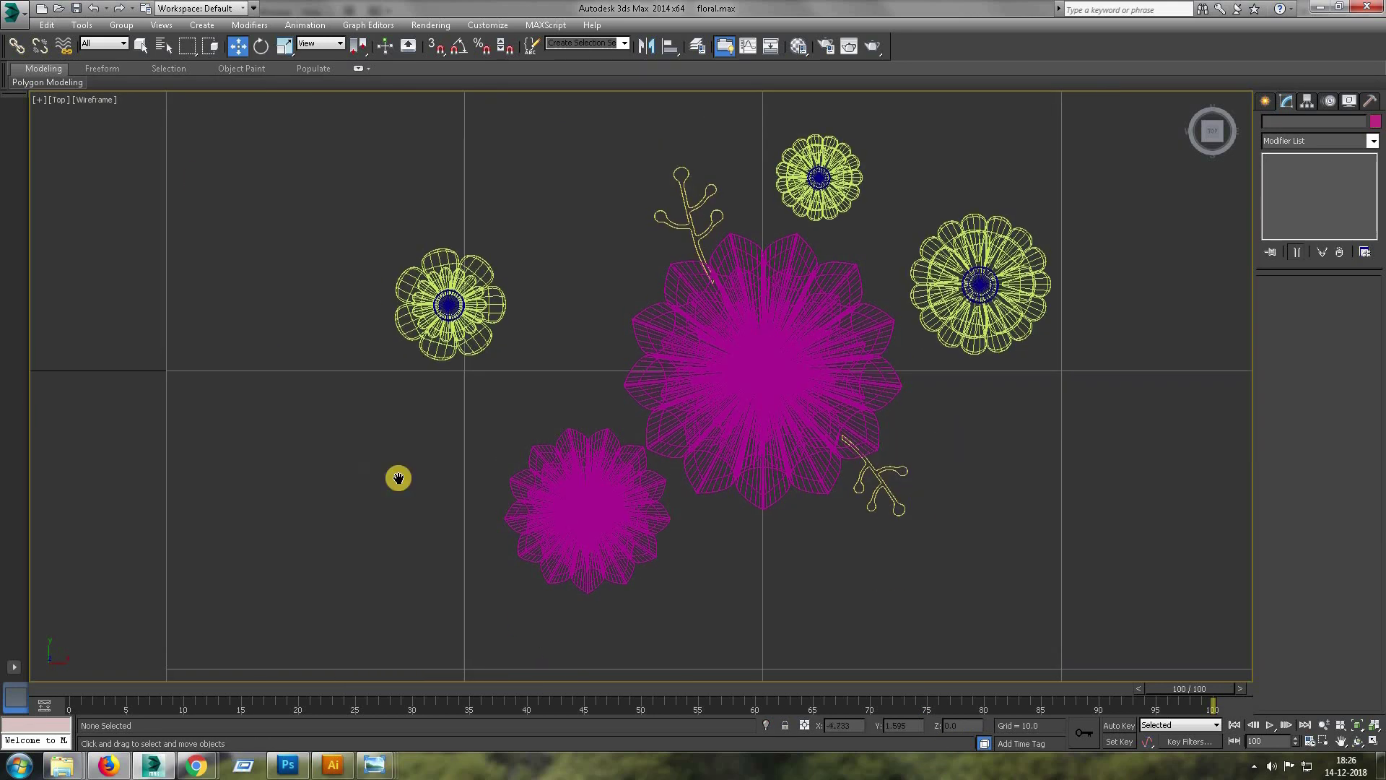
middle_drag(195, 176, 462, 441)
- Copy the leafy sprig outline plane to the lower right and add Edit Poly to it
shift+drag(405, 296, 958, 431)
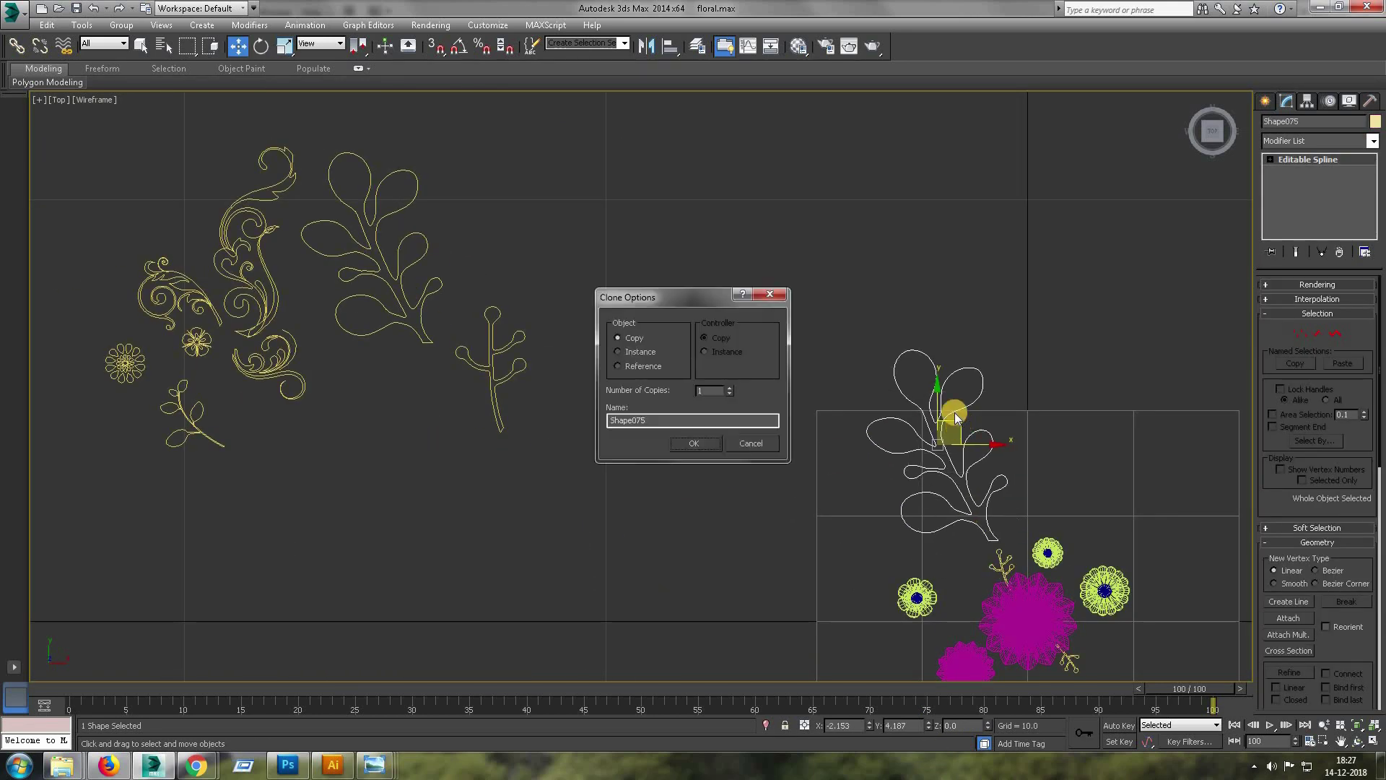
click(695, 443)
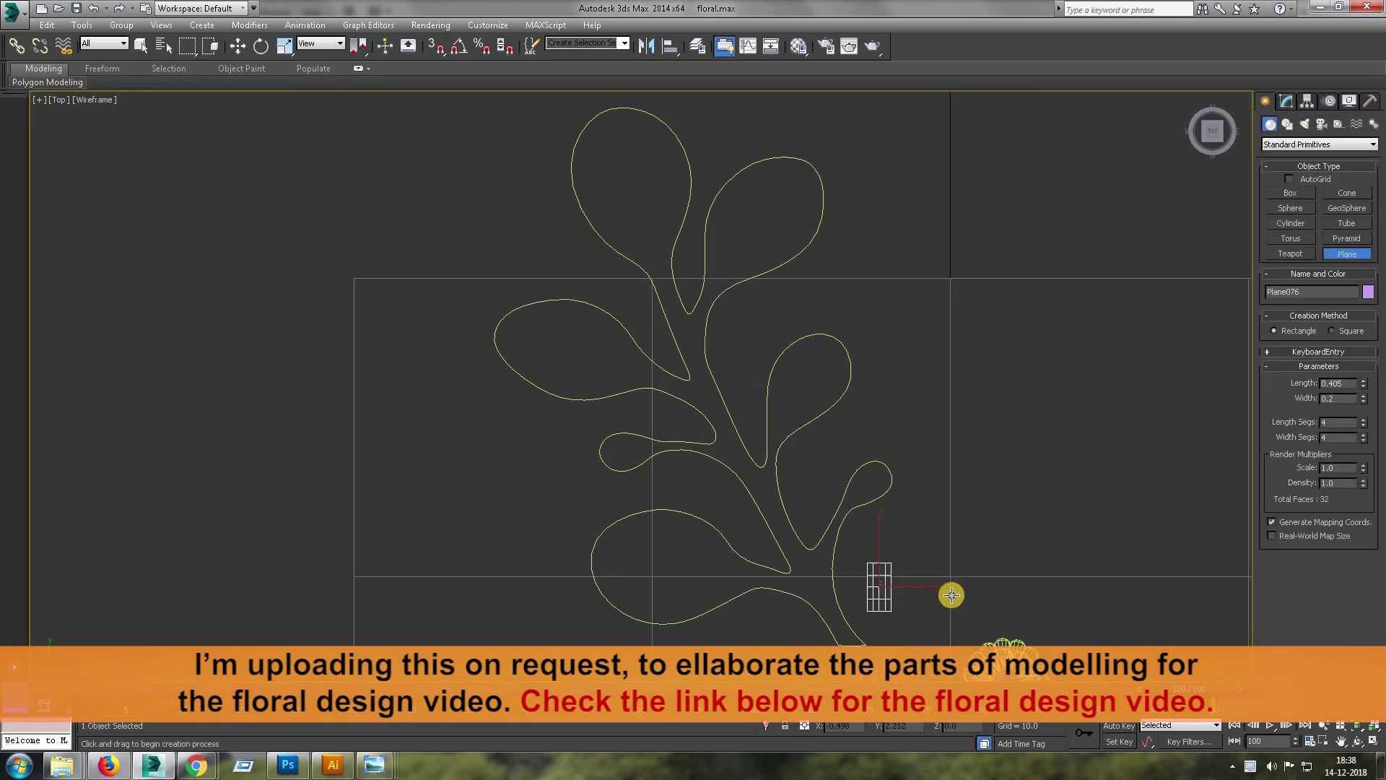
click(1287, 101)
click(1371, 141)
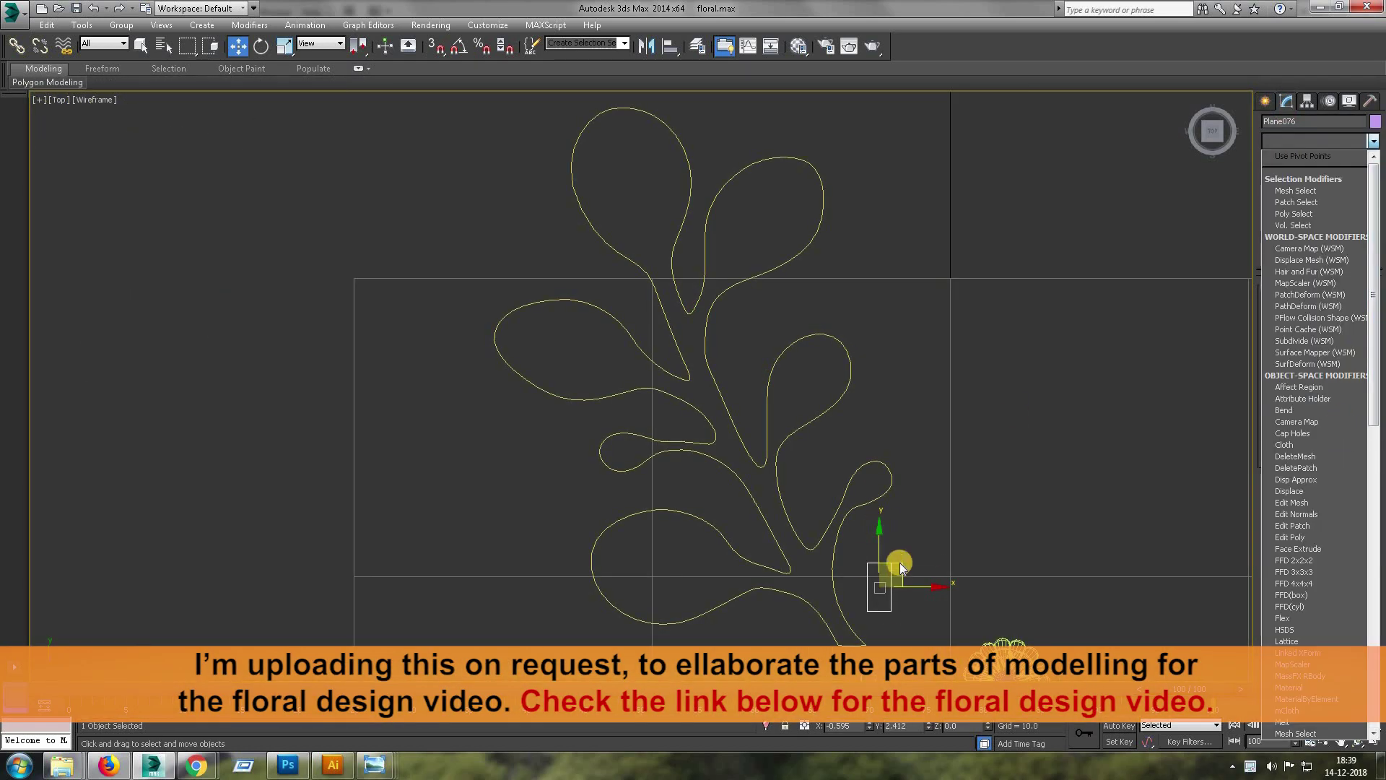
click(1292, 161)
key(1)
- Cut an edge loop across the stem strip and extend the strip along the stem outline
scroll(914, 381, up, 5)
click(913, 381)
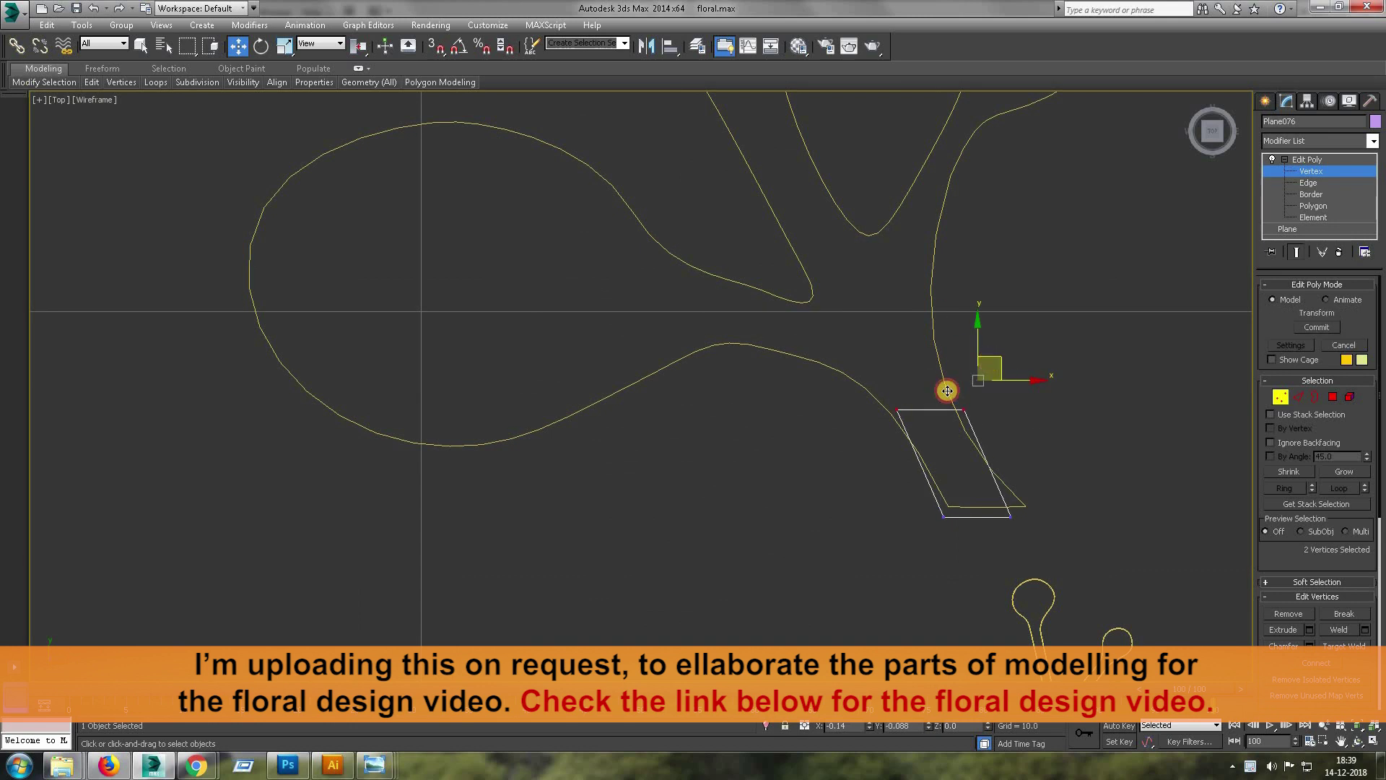
key(2)
middle_drag(943, 381, 962, 571)
click(91, 81)
click(220, 112)
click(867, 456)
middle_drag(928, 541, 965, 597)
- Extend the strip further up the traced stem
click(1318, 180)
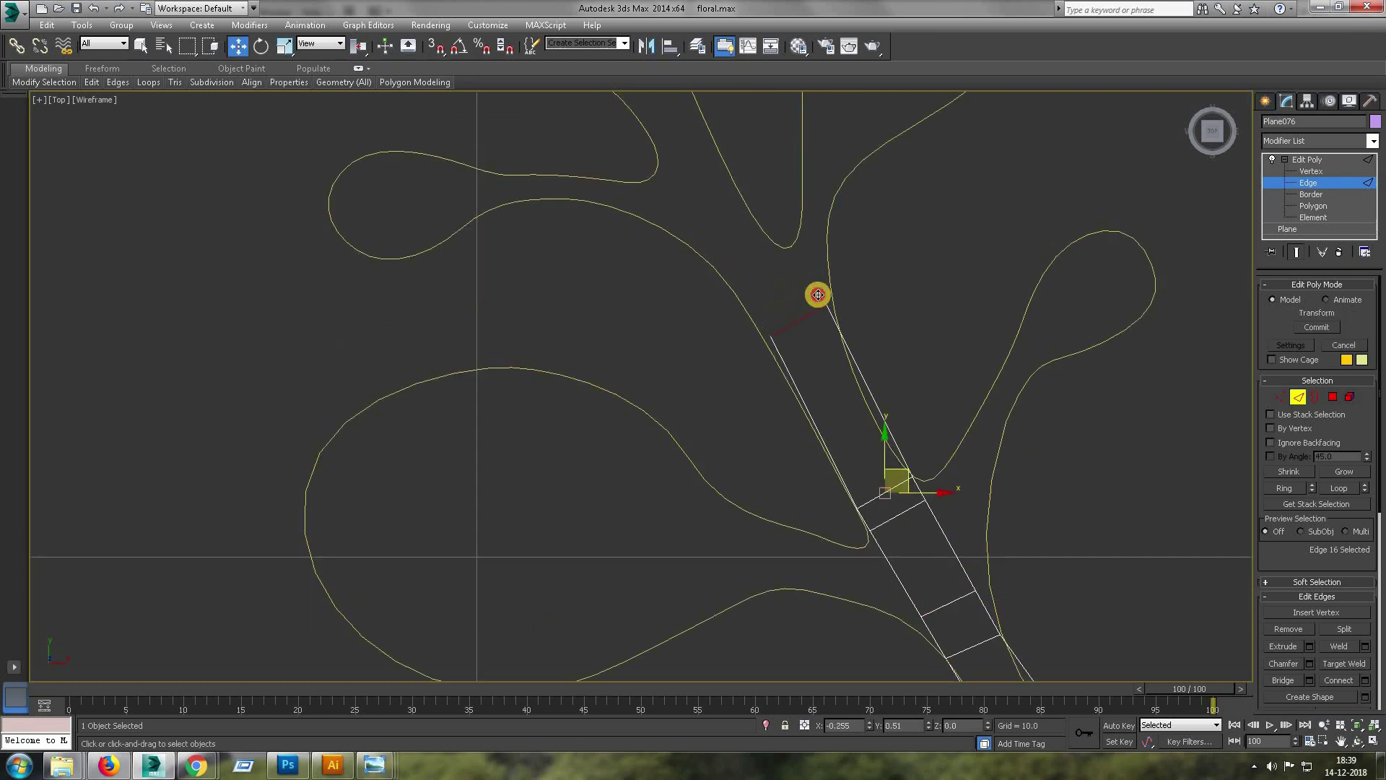
middle_drag(827, 323, 850, 401)
middle_drag(794, 257, 841, 424)
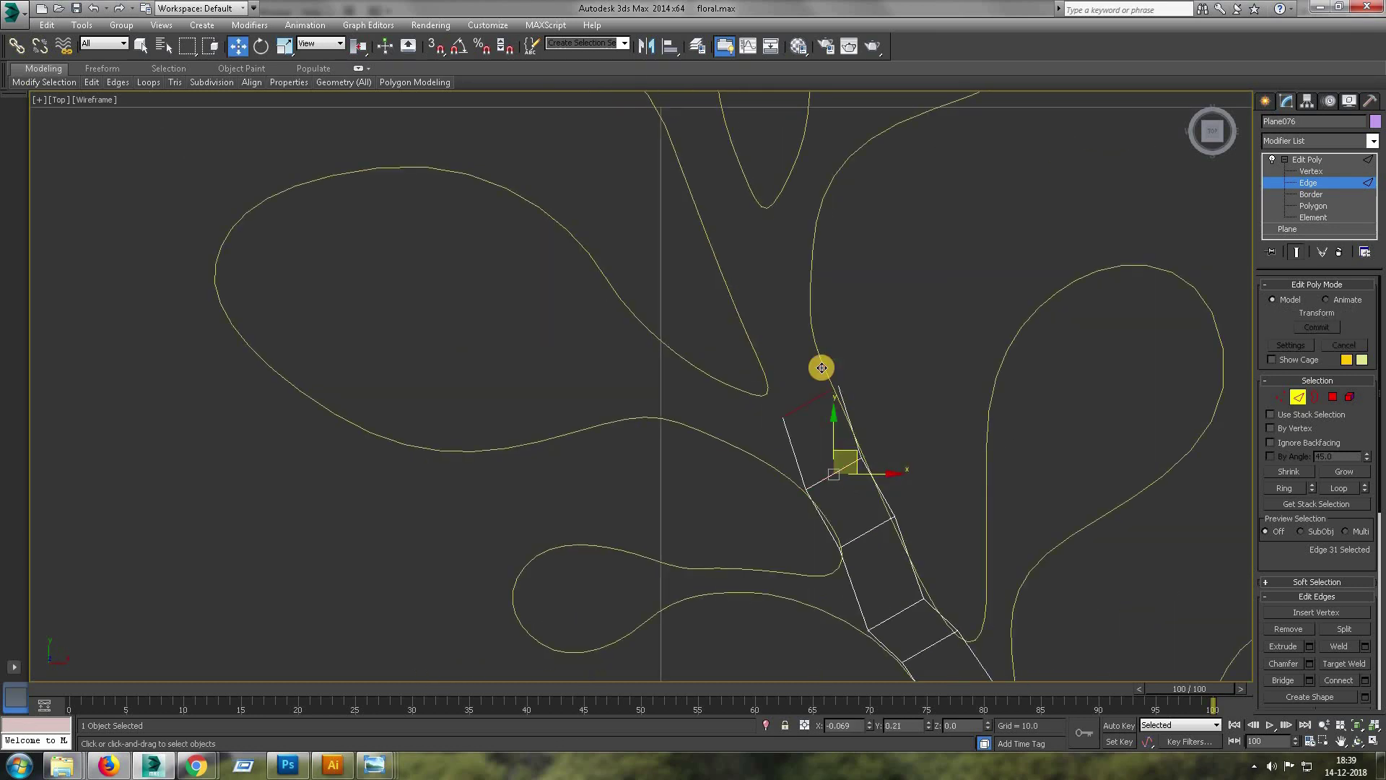
mouse_move(784, 265)
middle_down()
mouse_move(805, 362)
mouse_move(852, 430)
middle_up()
scroll(852, 430, down, 2)
scroll(934, 608, up, 3)
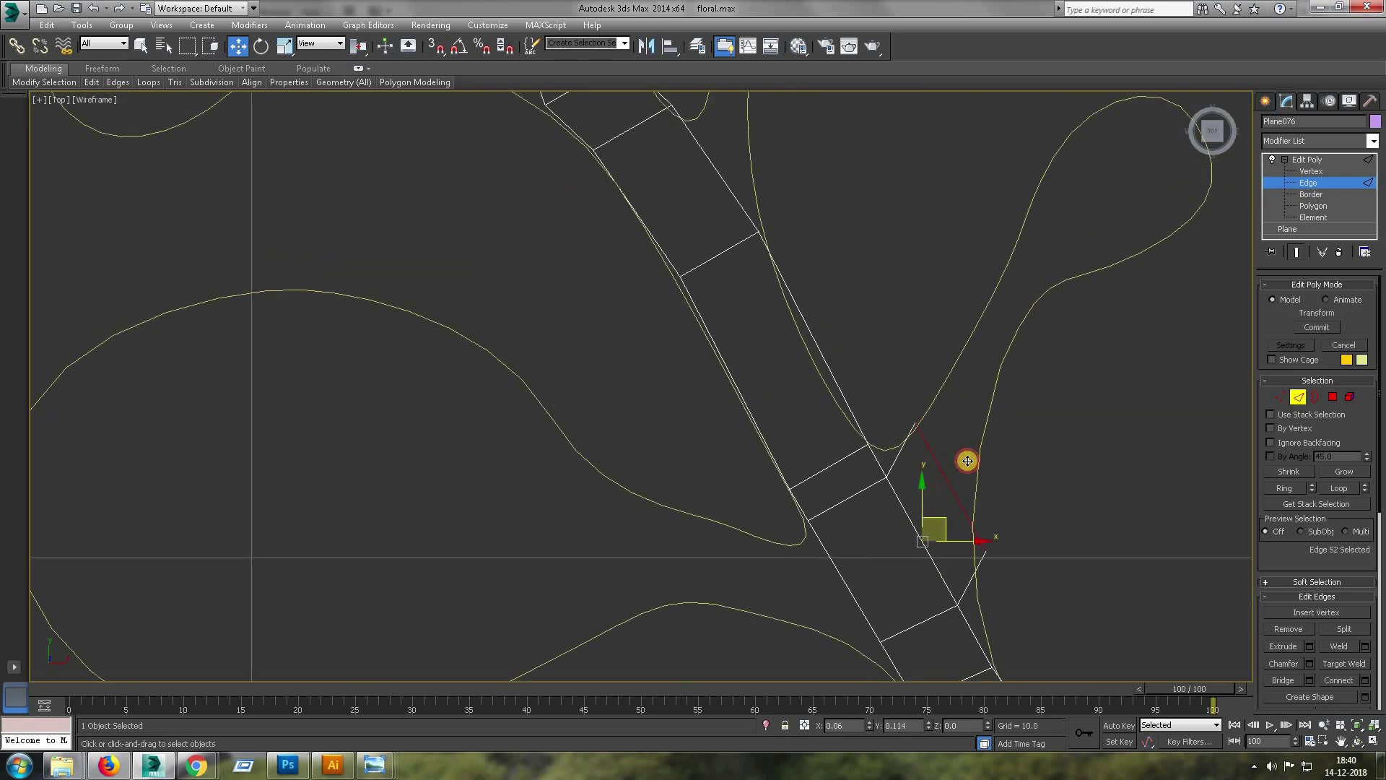
- Extend a branch strip from the stem toward the side leaf
click(808, 533)
middle_drag(808, 532, 1109, 521)
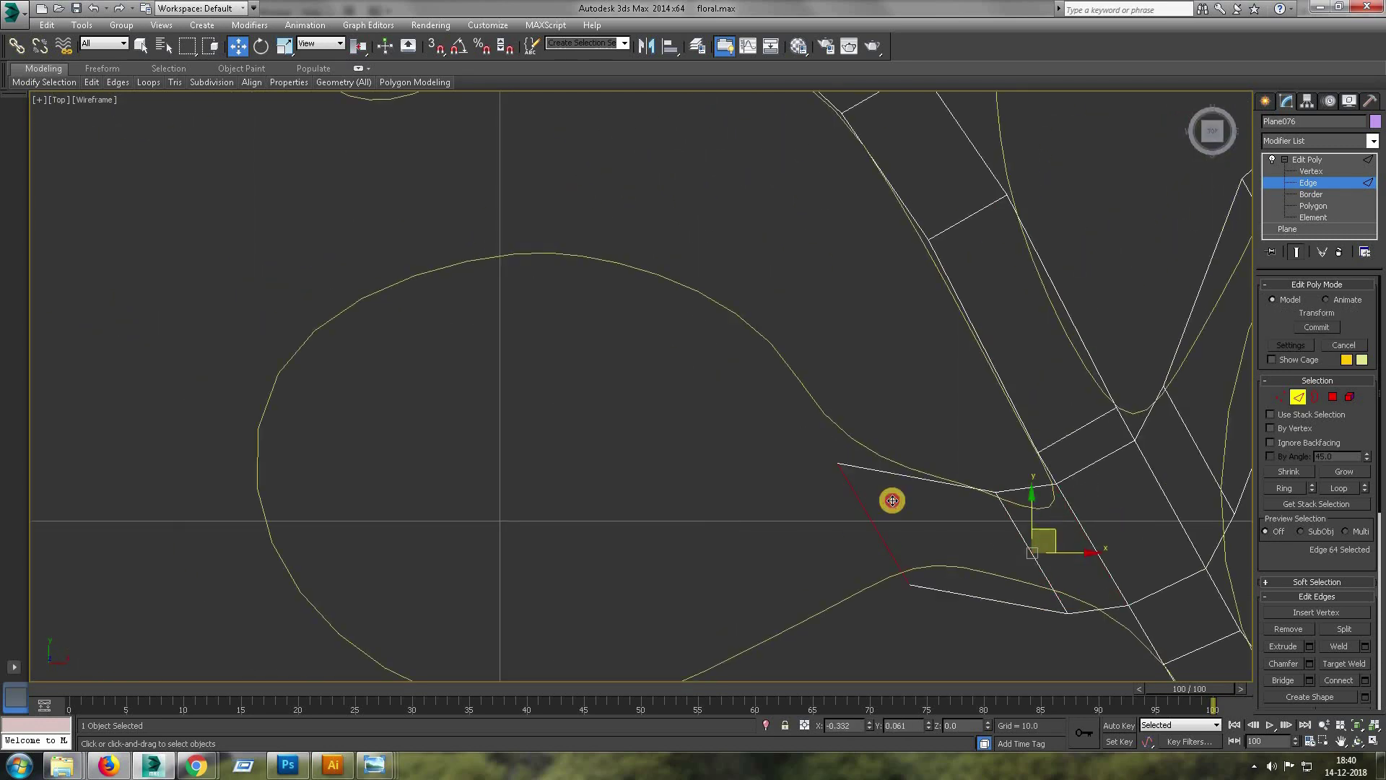
scroll(663, 480, down, 3)
scroll(860, 508, up, 2)
click(821, 490)
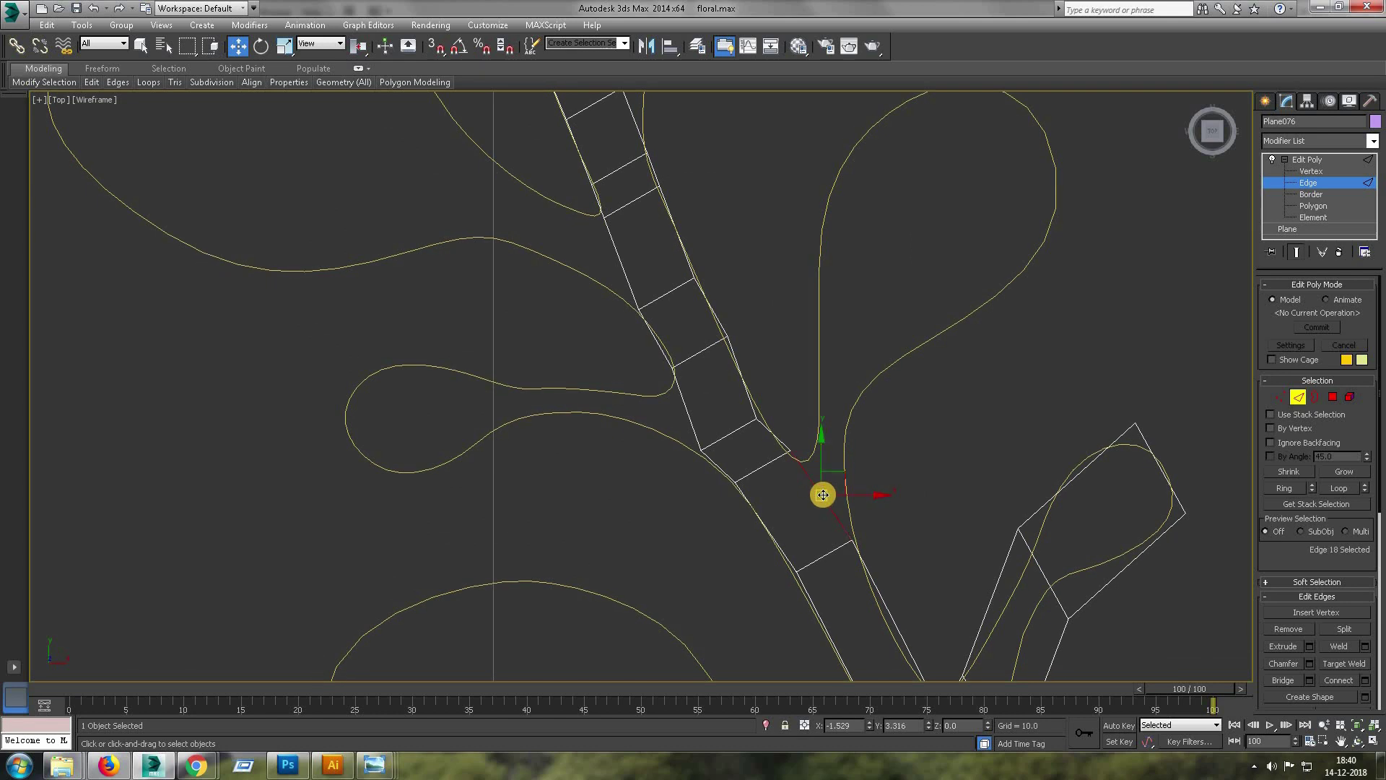
click(214, 108)
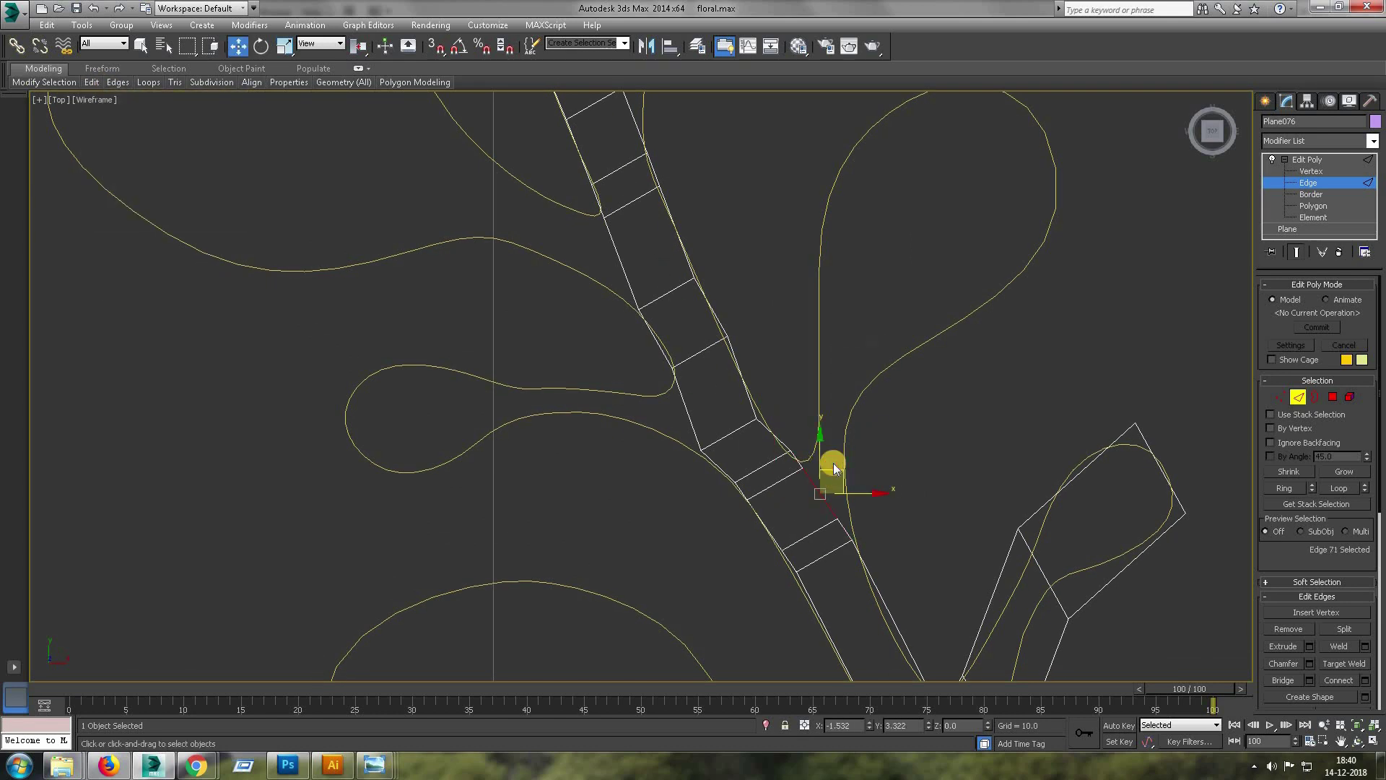
- Extend a strip into the left leaf branch and add another edge loop across the lower stem
middle_drag(681, 389, 609, 434)
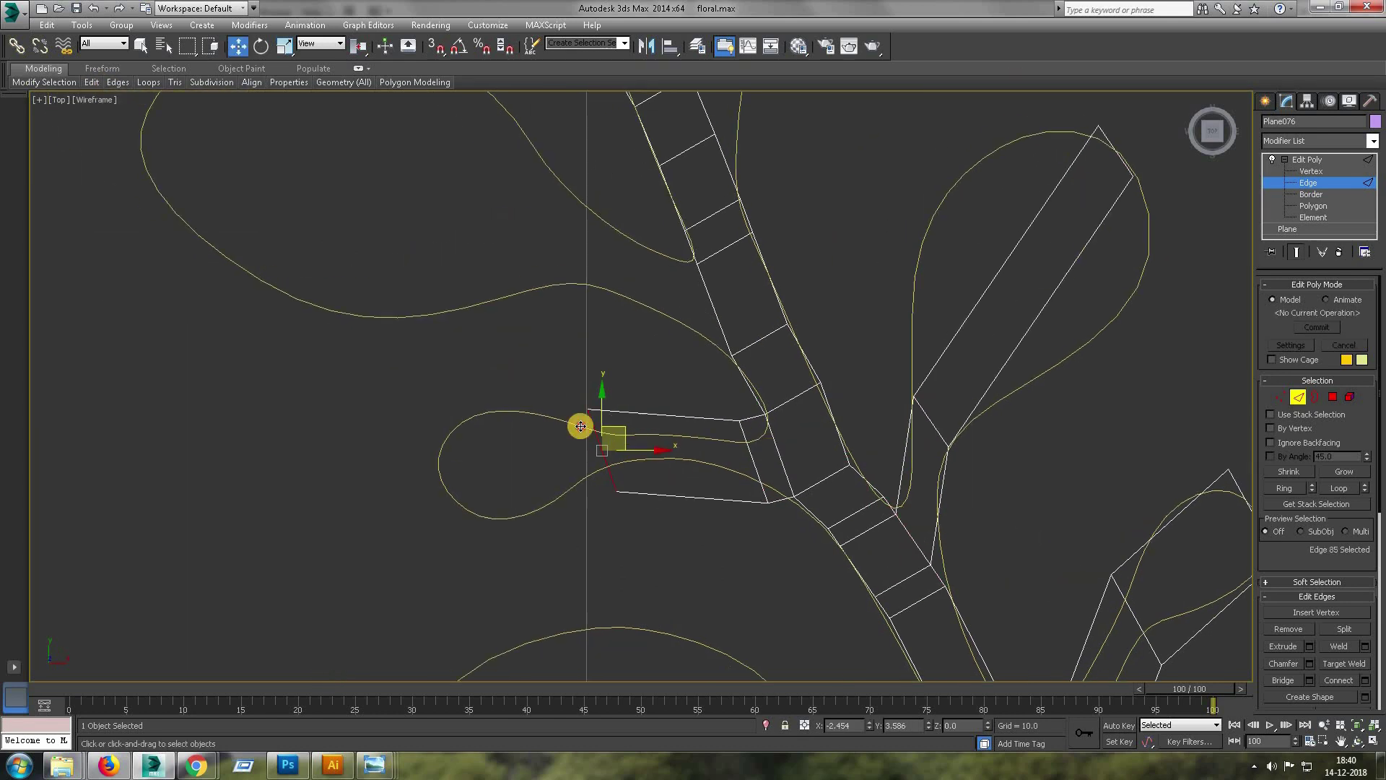
scroll(960, 542, up, 2)
scroll(411, 348, down, 3)
middle_drag(761, 541, 1068, 205)
scroll(1067, 205, up, 5)
click(1311, 171)
click(837, 496)
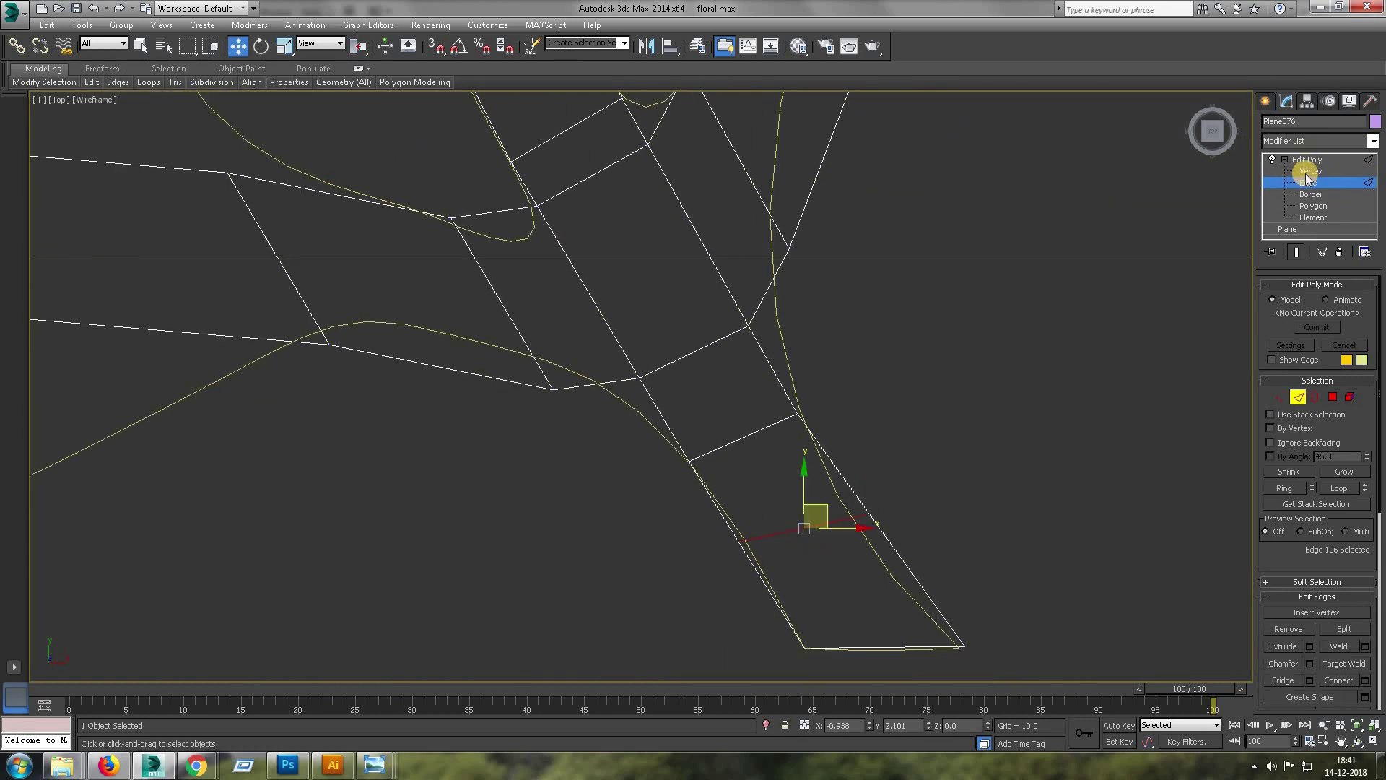
- Move several leaf and stem vertices onto the traced outline
middle_drag(568, 387, 564, 505)
click(564, 504)
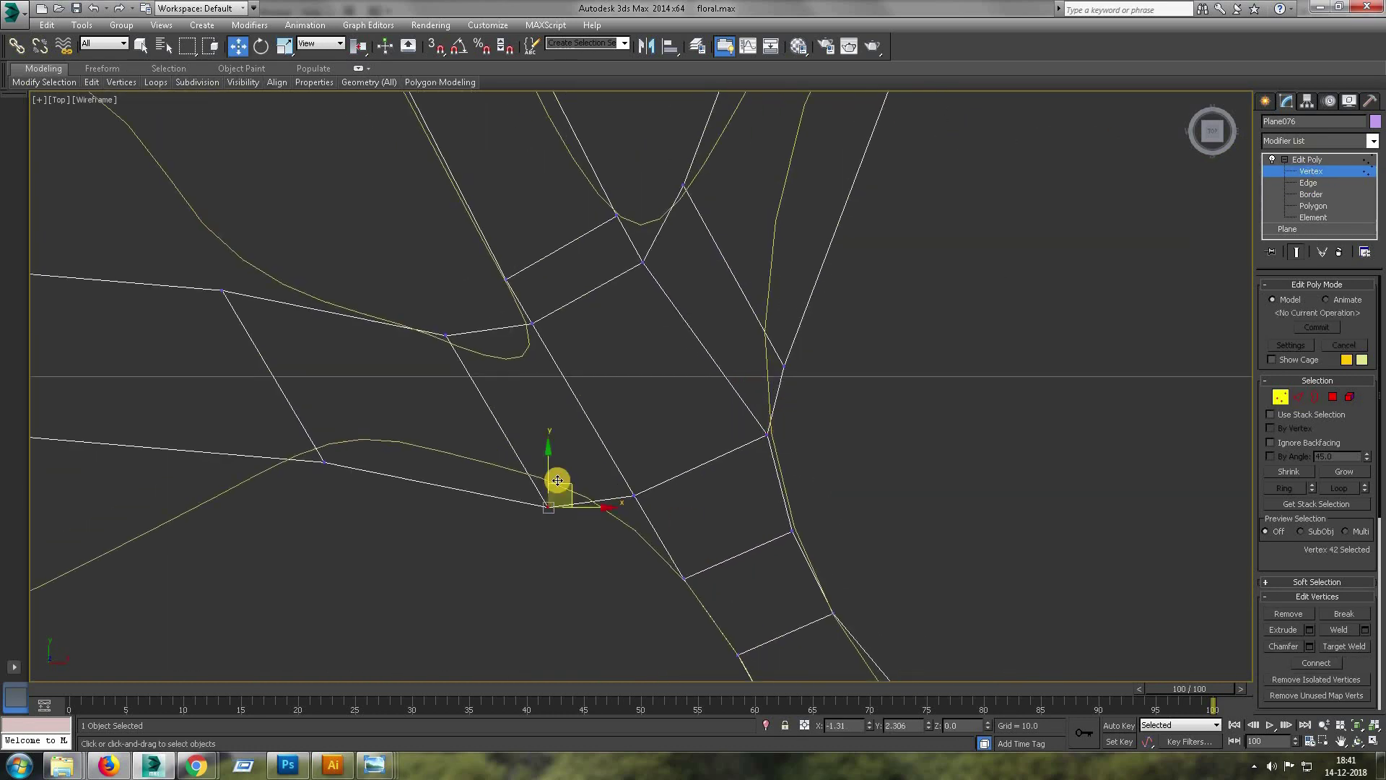
middle_drag(647, 490, 680, 636)
click(692, 367)
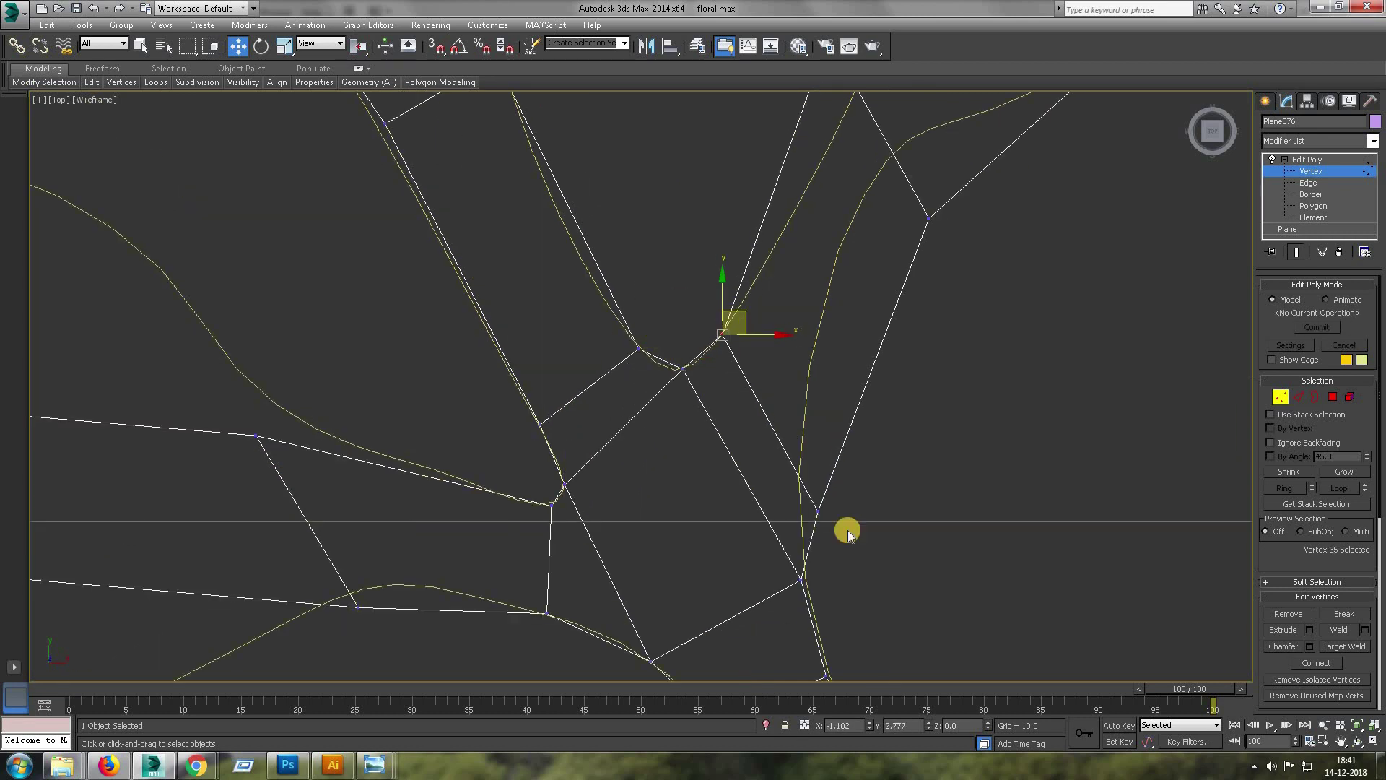
middle_drag(754, 357, 881, 380)
click(882, 380)
mouse_move(813, 510)
middle_down()
mouse_move(580, 426)
mouse_move(863, 335)
mouse_move(646, 223)
mouse_move(893, 197)
middle_up()
click(863, 334)
click(893, 196)
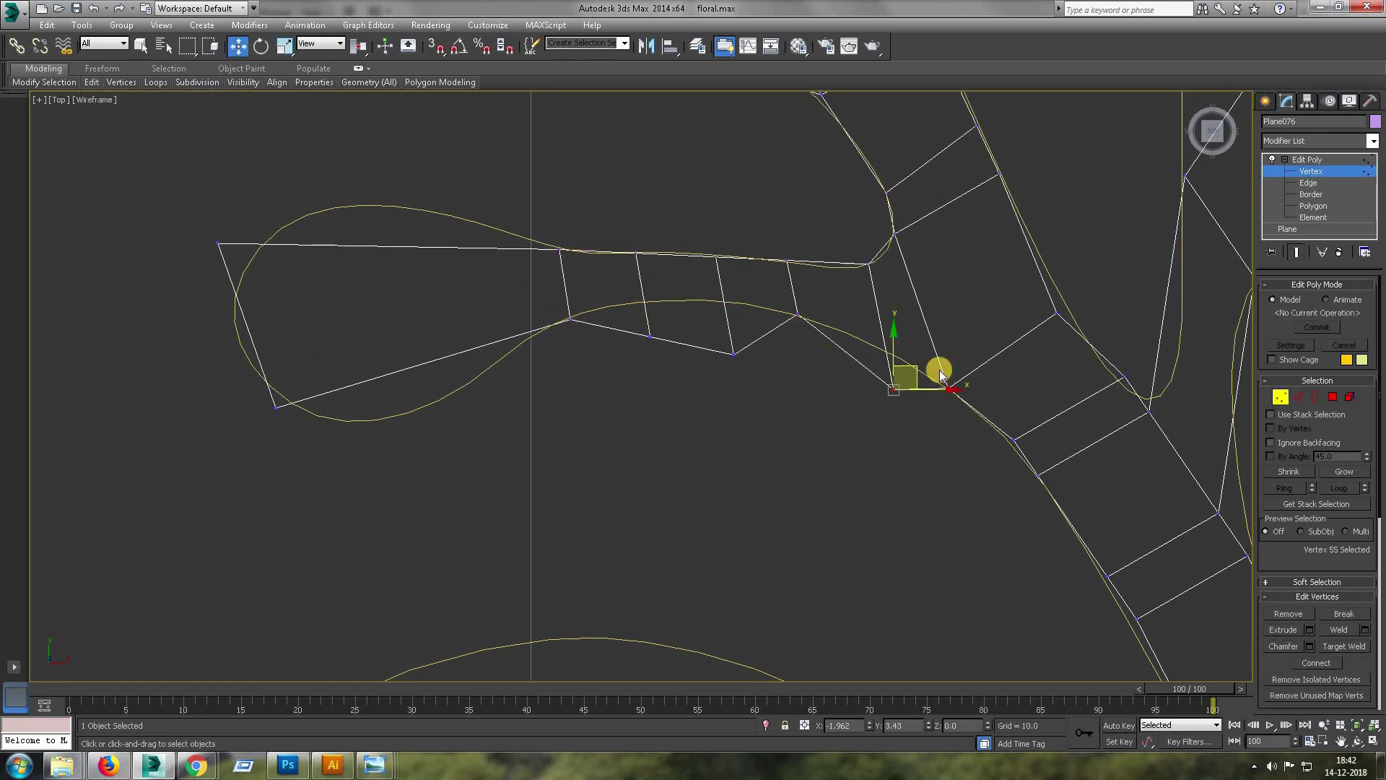
middle_drag(1107, 365, 1051, 495)
- Move a lower-stem vertex of Plane076 onto the traced outline
click(1032, 455)
middle_drag(1052, 442, 814, 353)
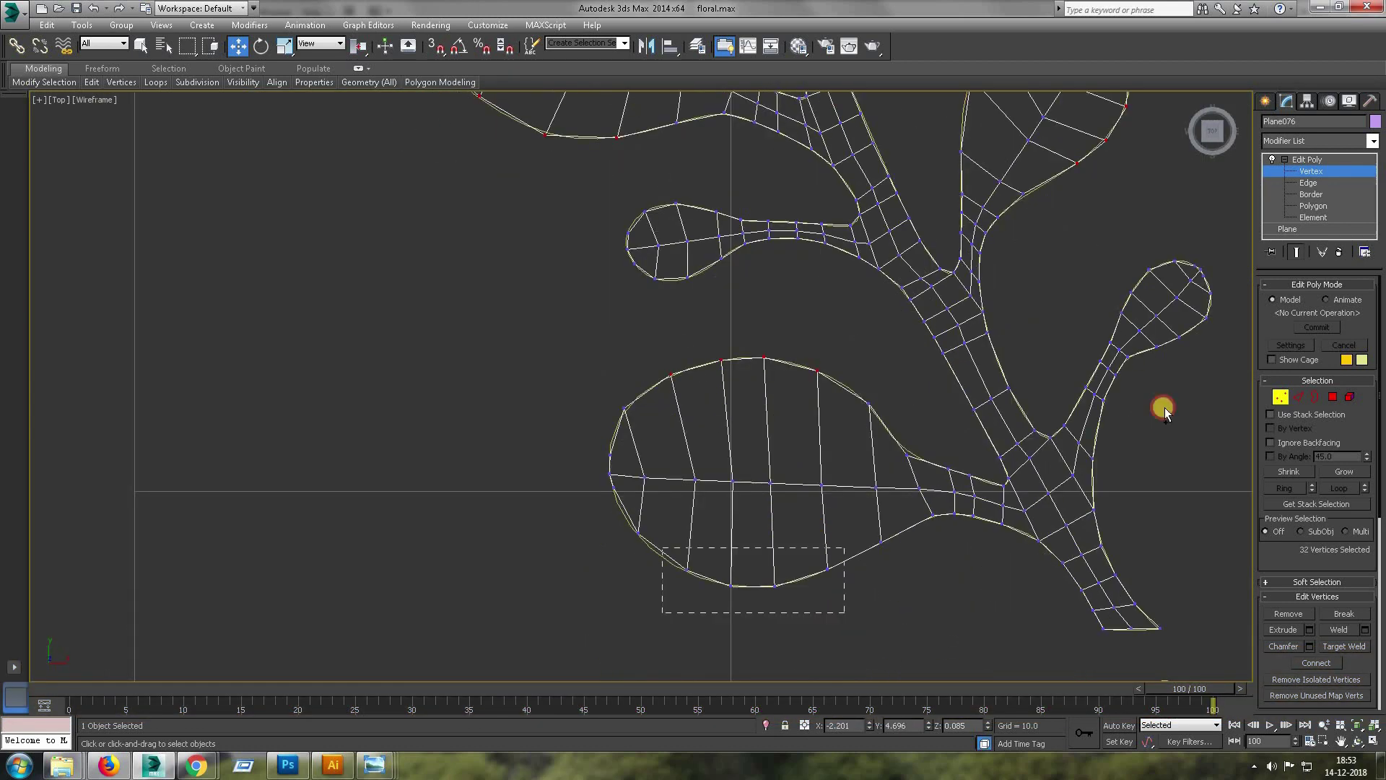
- Turn on Soft Selection with a Falloff of 0.4
scroll(1378, 417, down, 3)
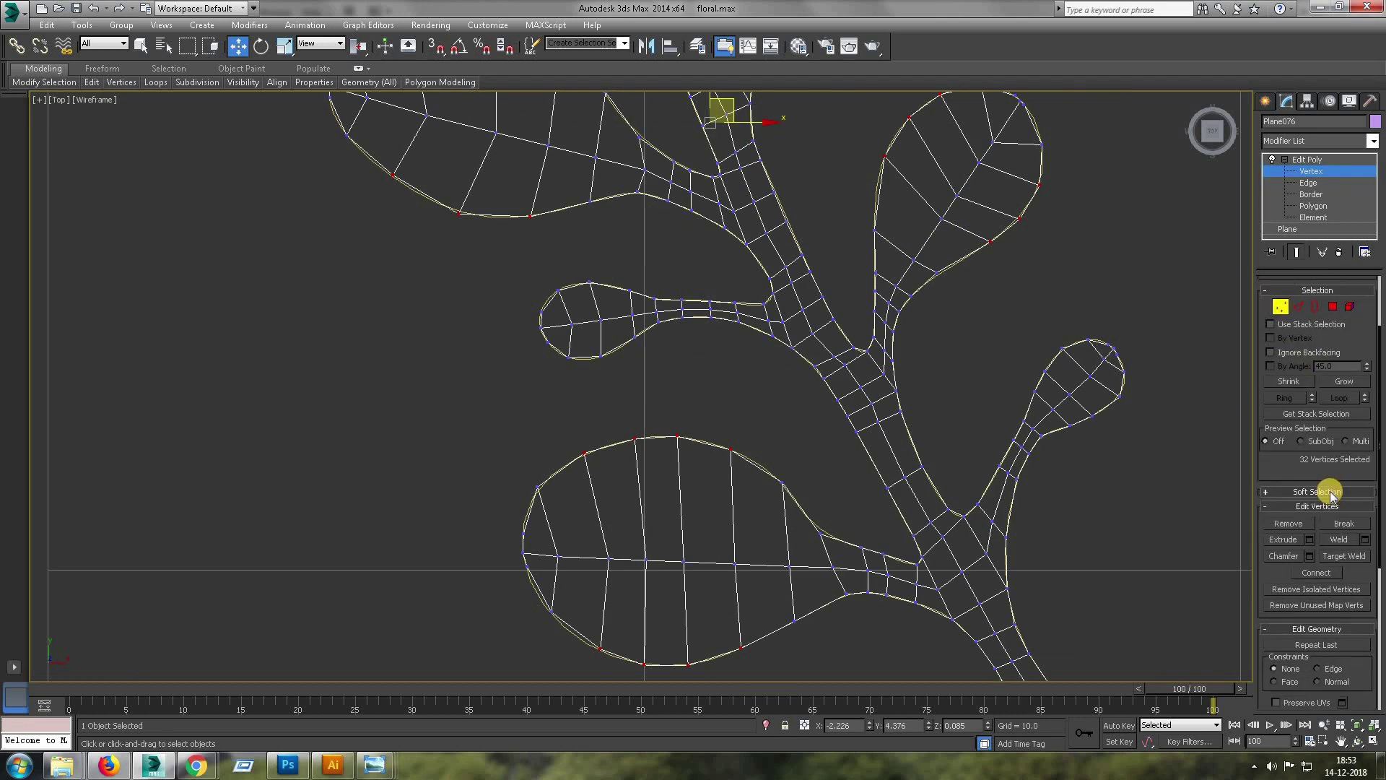
click(1317, 490)
click(1271, 394)
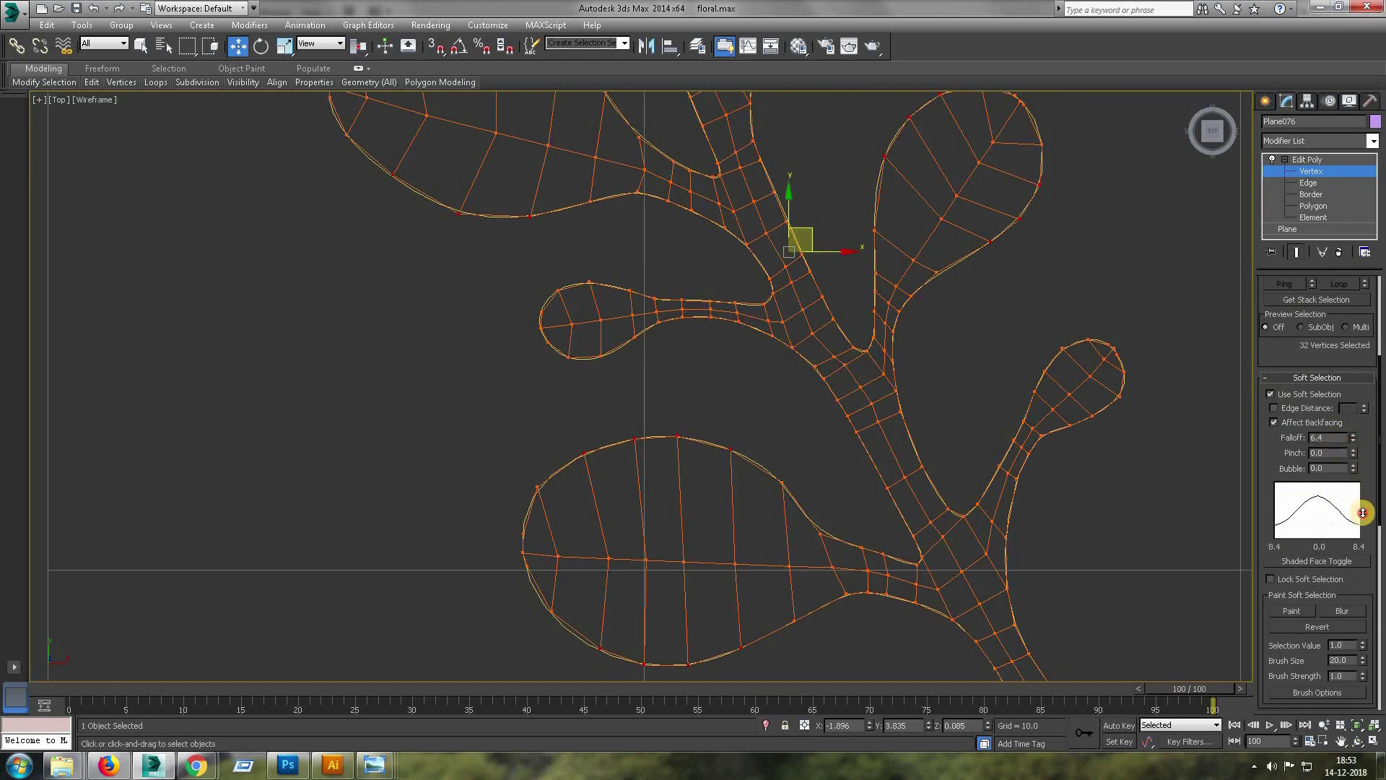
drag(1362, 512, 1362, 514)
drag(1366, 508, 1368, 509)
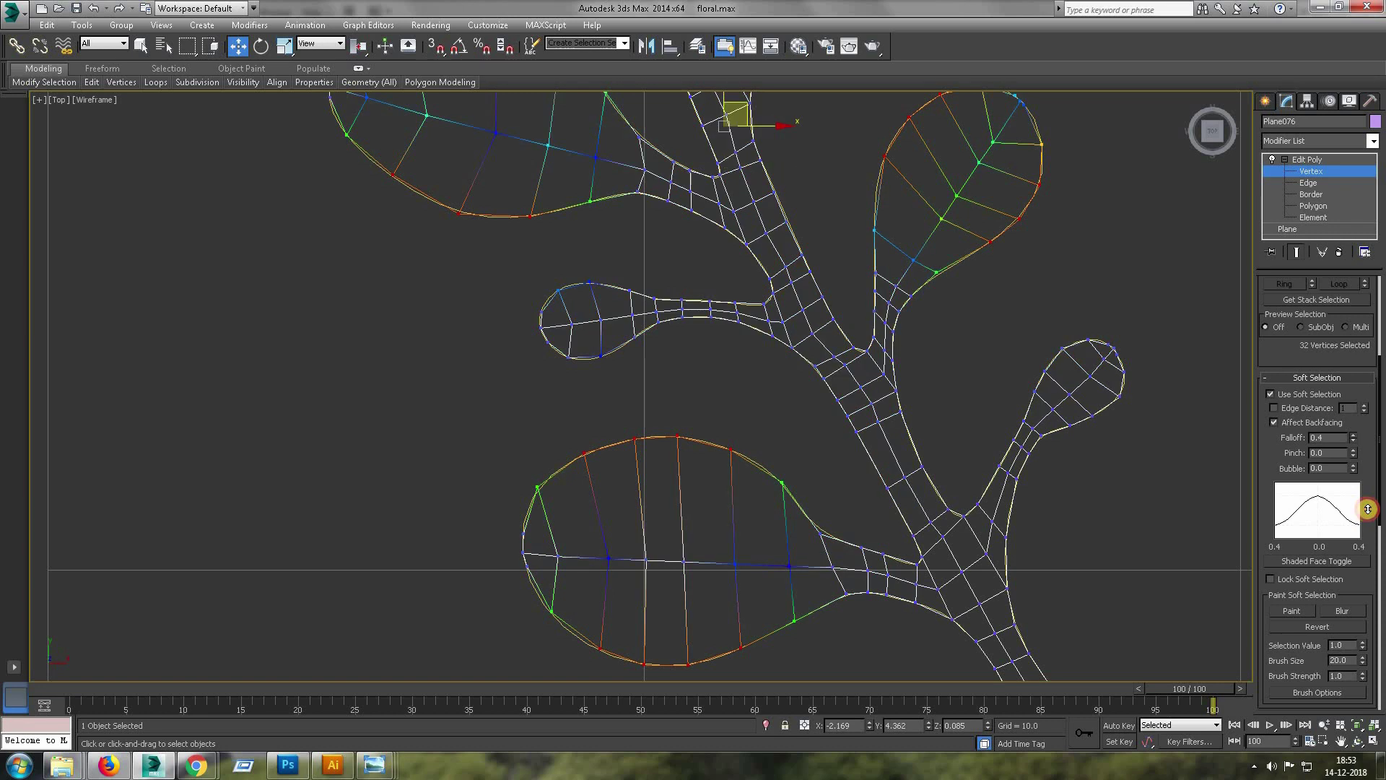
key(alt+w)
key(alt+w)
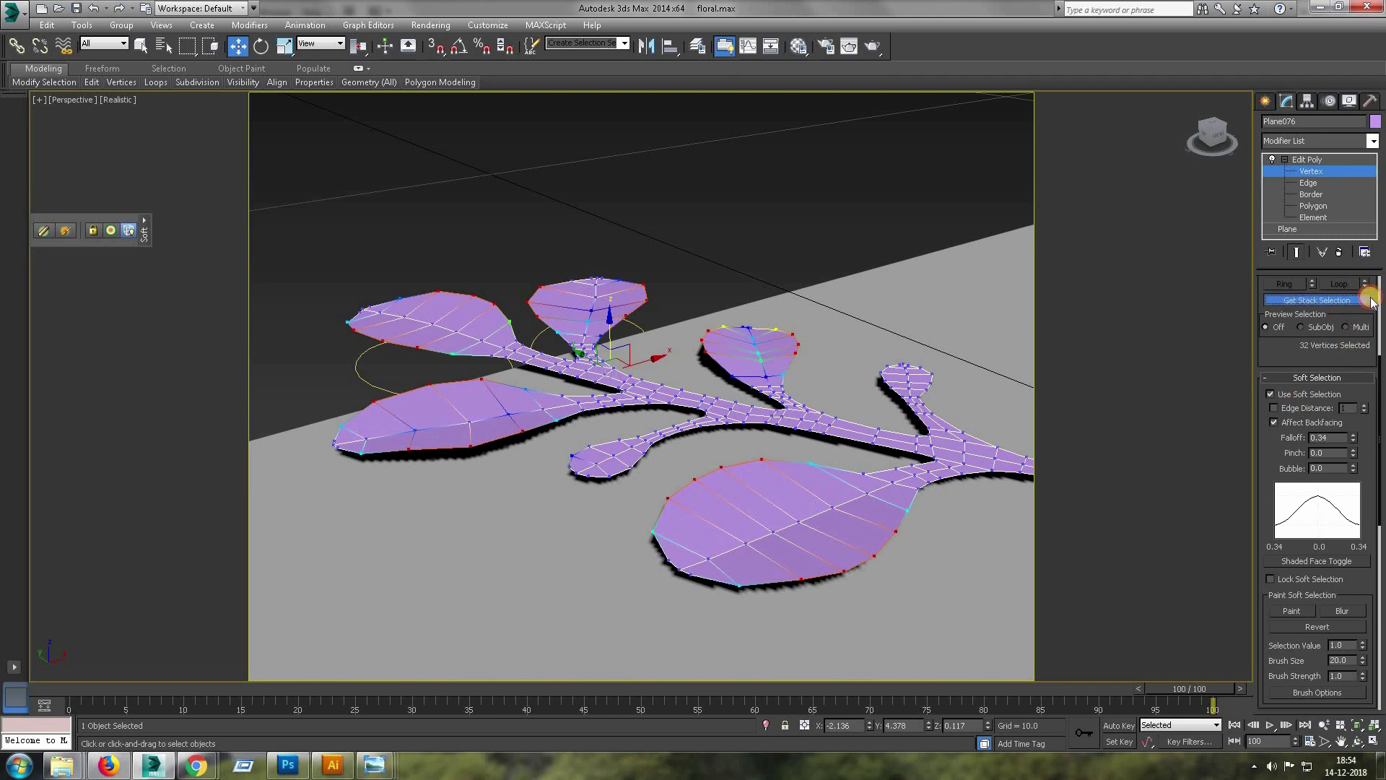
- Add a MeshSmooth modifier to the sprig
click(1307, 159)
key(z)
click(1373, 140)
scroll(1352, 647, down, 1)
click(1295, 710)
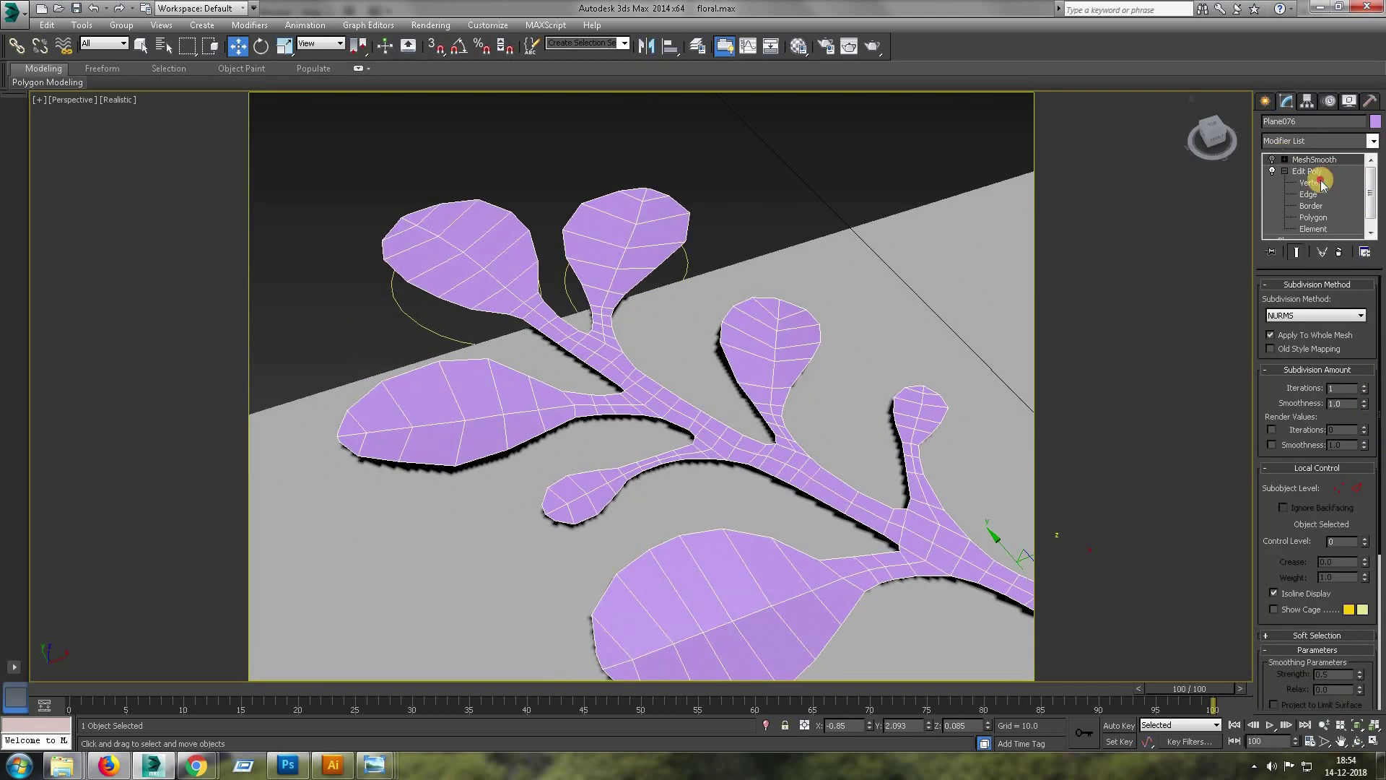
- Select the midline edges of the sprig's leaves in top wireframe view
click(1308, 194)
key(t)
key(F3)
scroll(597, 504, up, 3)
middle_drag(649, 462, 719, 420)
key(alt+l)
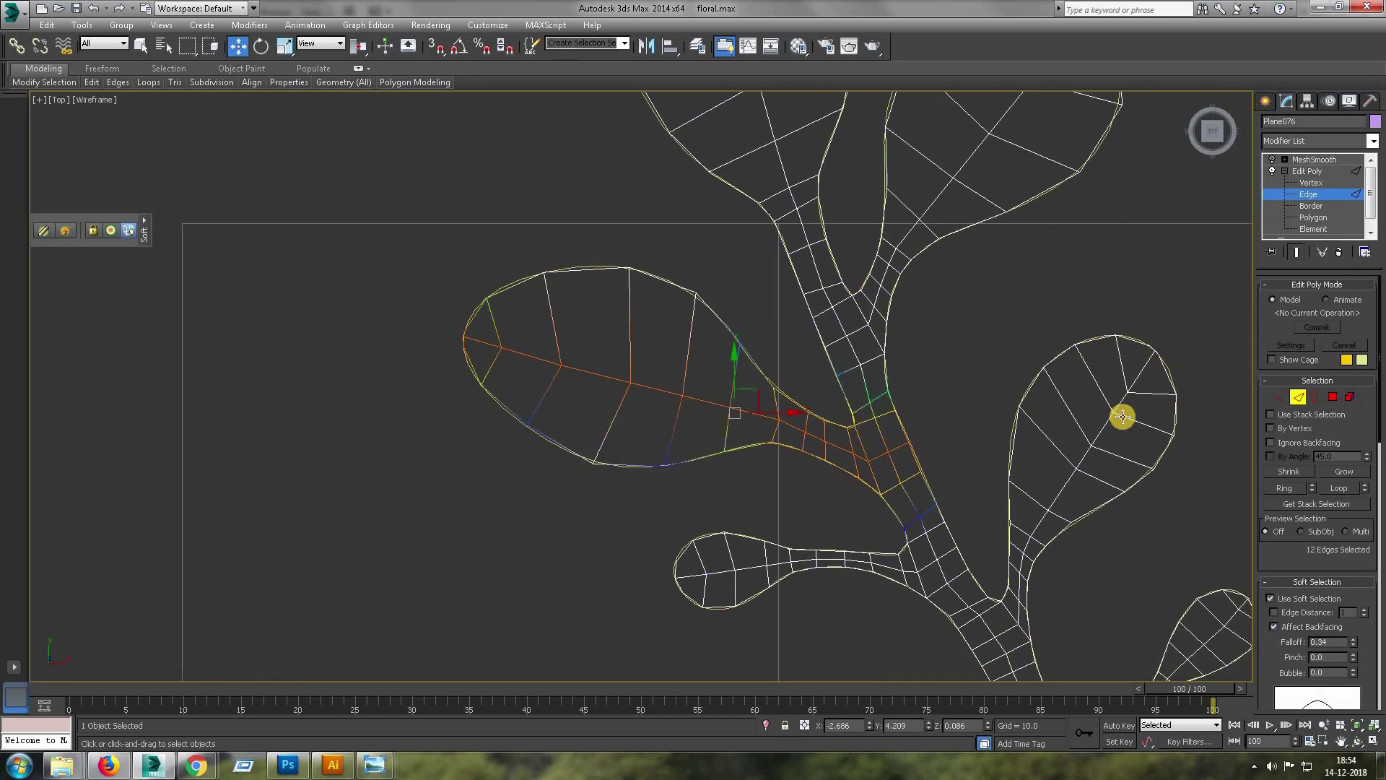
middle_drag(755, 566, 596, 324)
key(alt+l)
scroll(929, 278, down, 2)
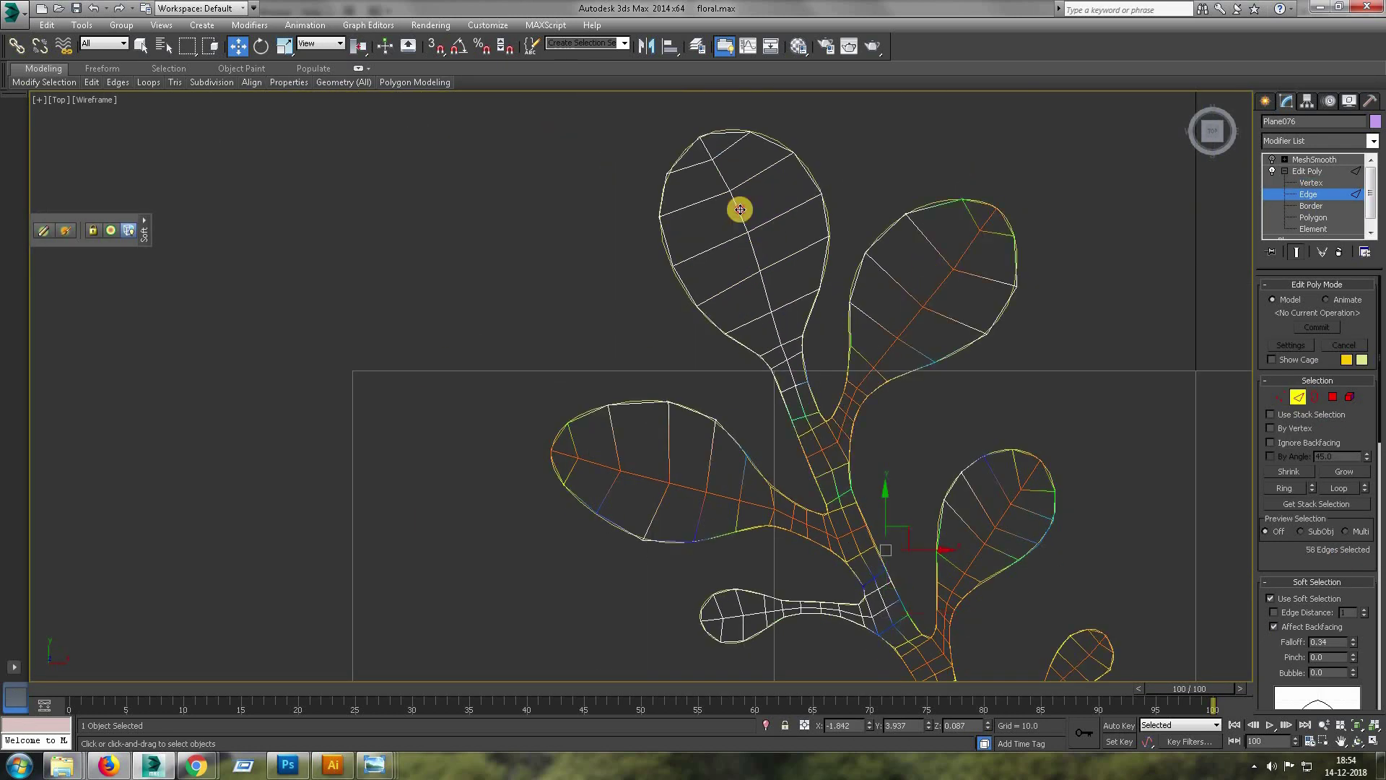
- Turn off soft selection and chamfer the selected leaf midline edges
click(1321, 176)
click(1308, 195)
scroll(1324, 589, down, 5)
scroll(1325, 592, down, 3)
click(1308, 503)
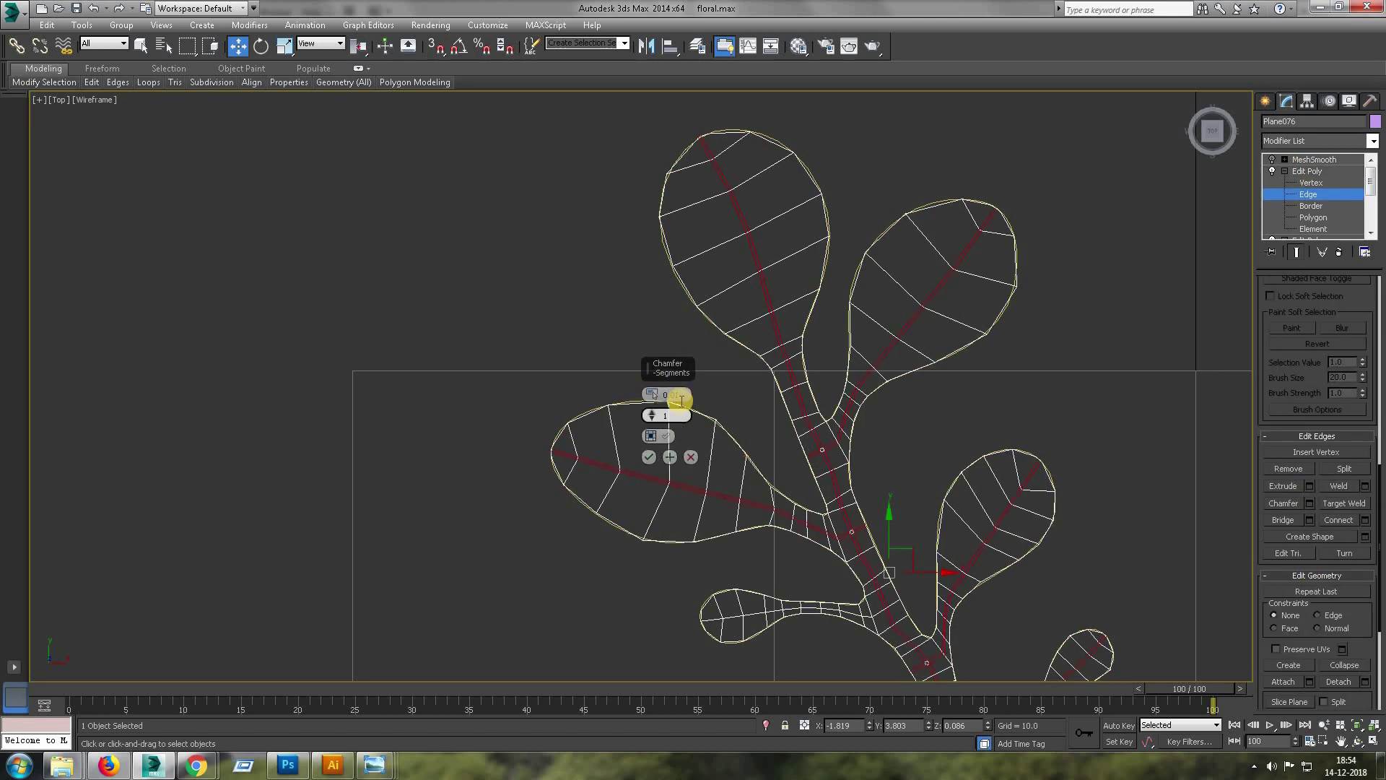
click(646, 455)
click(683, 316)
- Return to shaded view and edit the vertices of the sprig's unsmoothed base mesh
key(F3)
click(951, 269)
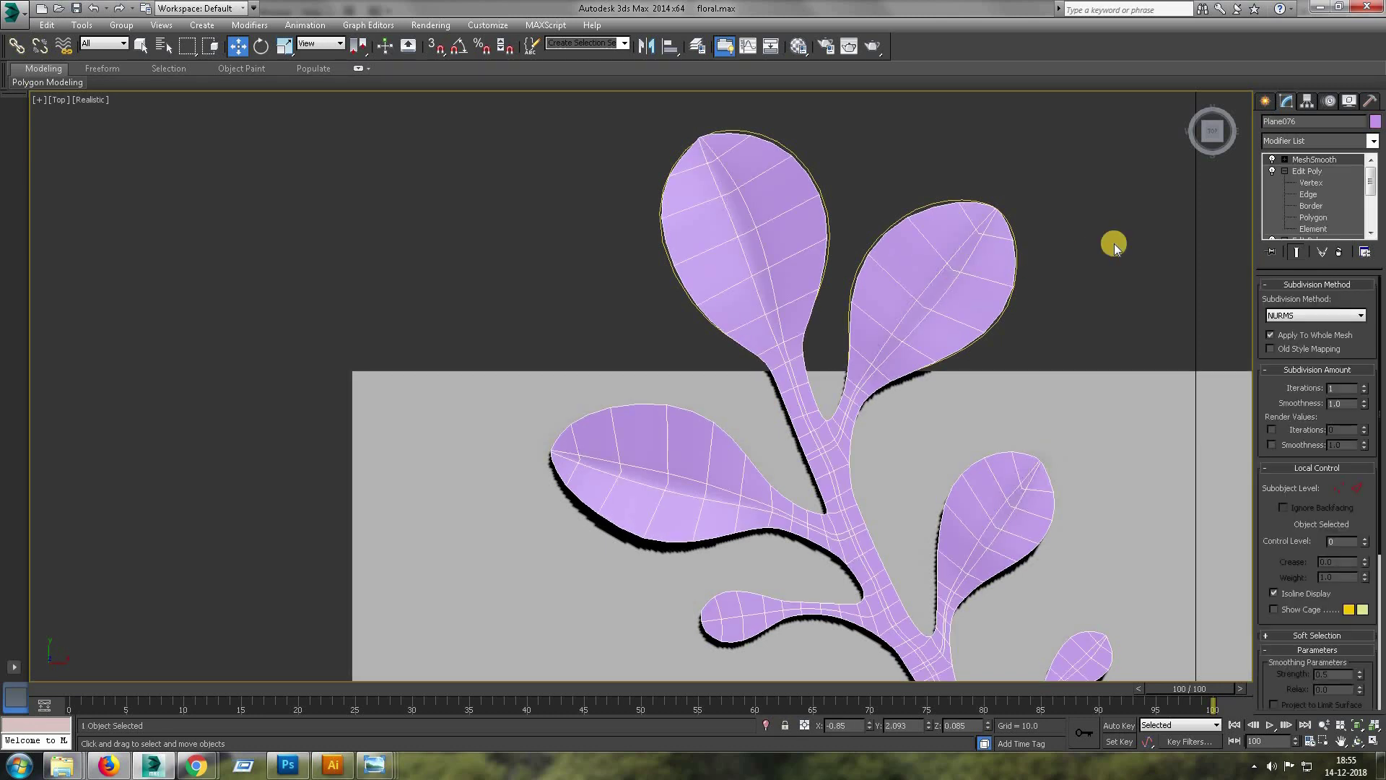
click(1311, 183)
click(1272, 159)
scroll(711, 232, up, 5)
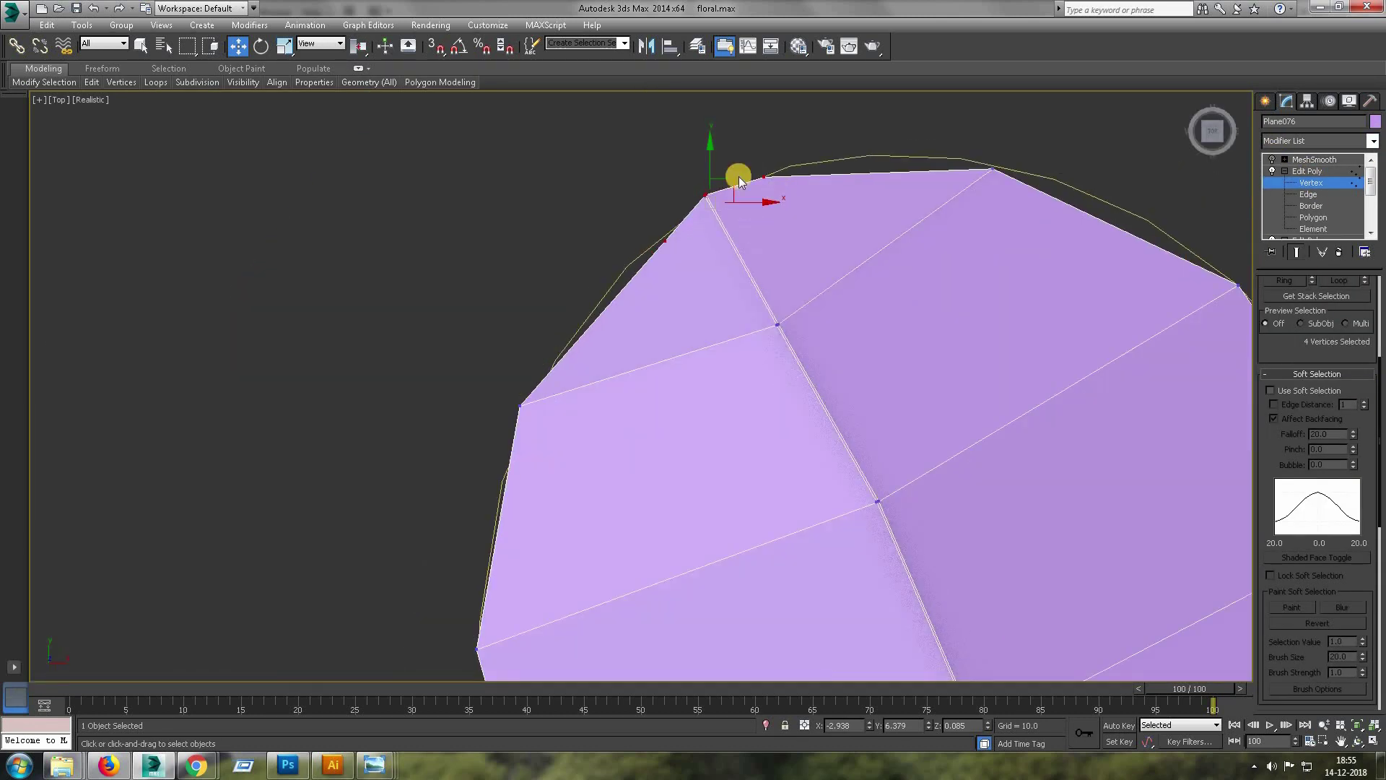
scroll(687, 204, down, 3)
scroll(985, 180, up, 3)
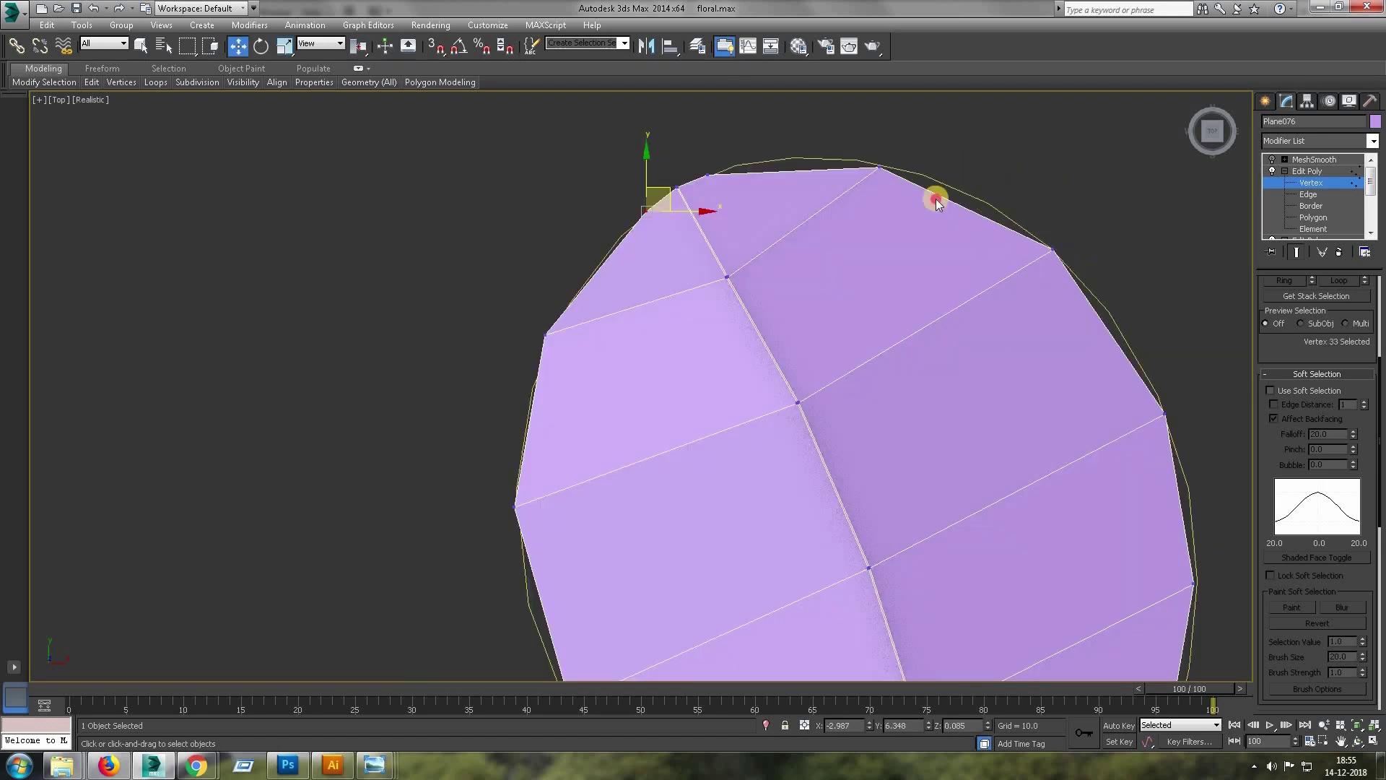
scroll(984, 180, down, 3)
scroll(627, 339, up, 4)
- Scale a leaf-tip vertex to better match the traced outline
drag(592, 282, 719, 389)
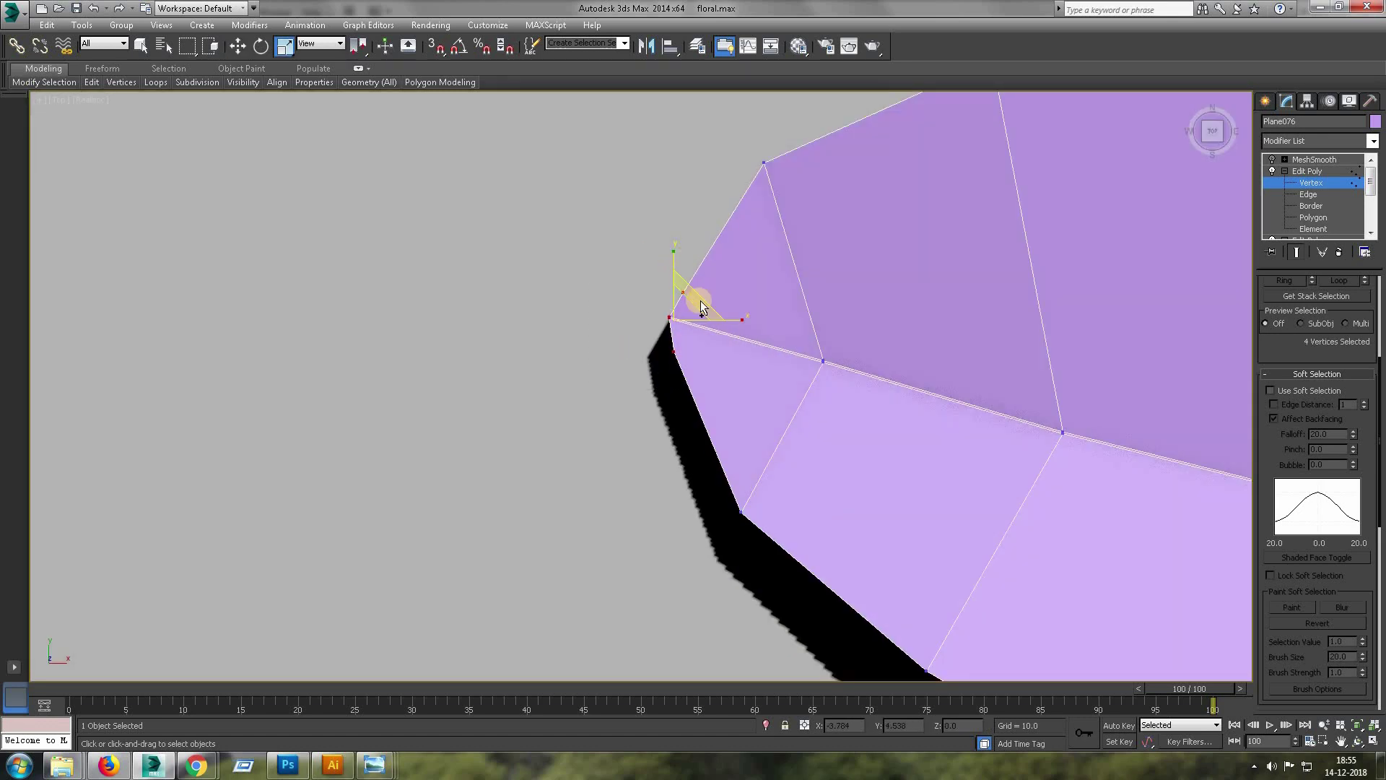
scroll(529, 294, down, 5)
scroll(940, 270, up, 5)
key(r)
scroll(904, 276, down, 5)
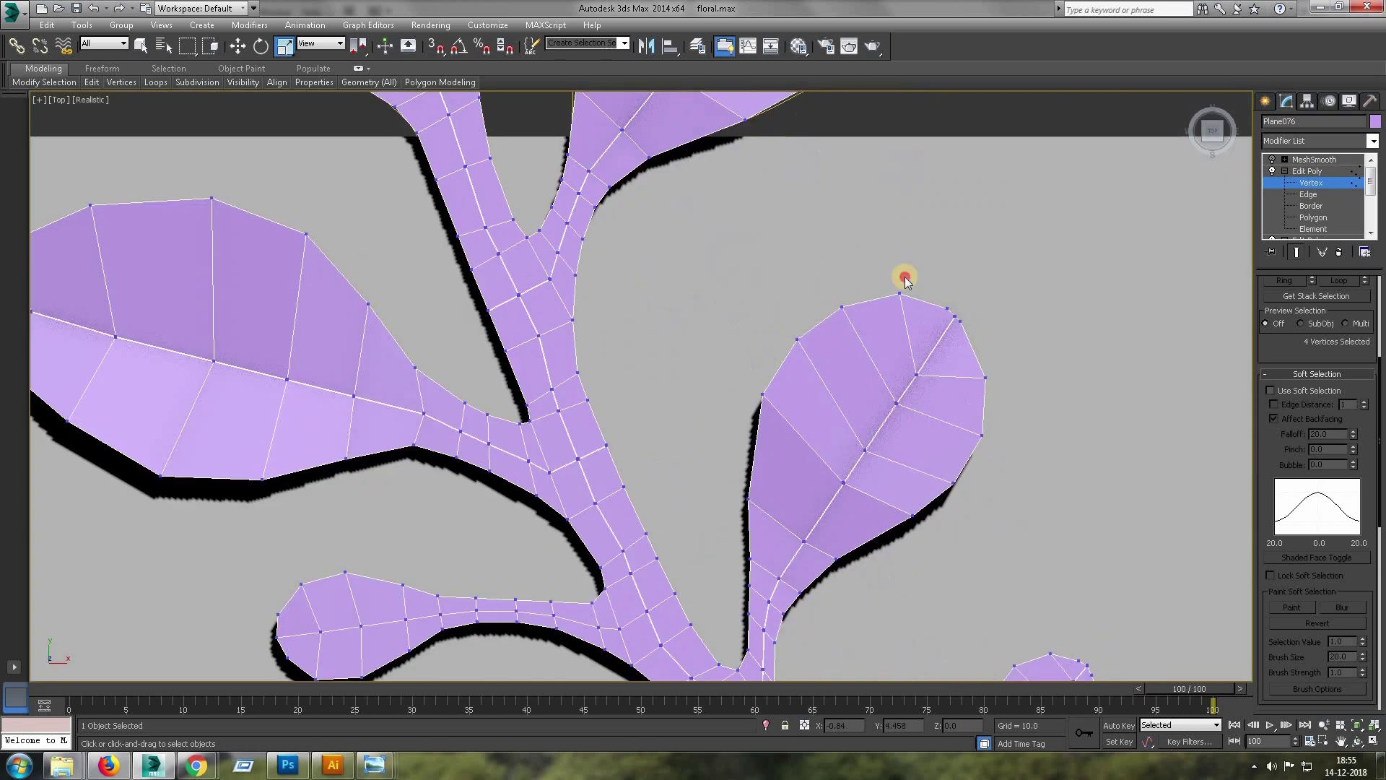
middle_drag(577, 241, 387, 573)
scroll(387, 572, down, 3)
- Return to the smoothed sprig and add another modifier from the Modifier List
click(1314, 159)
click(1373, 141)
click(1314, 575)
- Clone the leafy sprig as a copy and place it beside the flowers
key(alt+w)
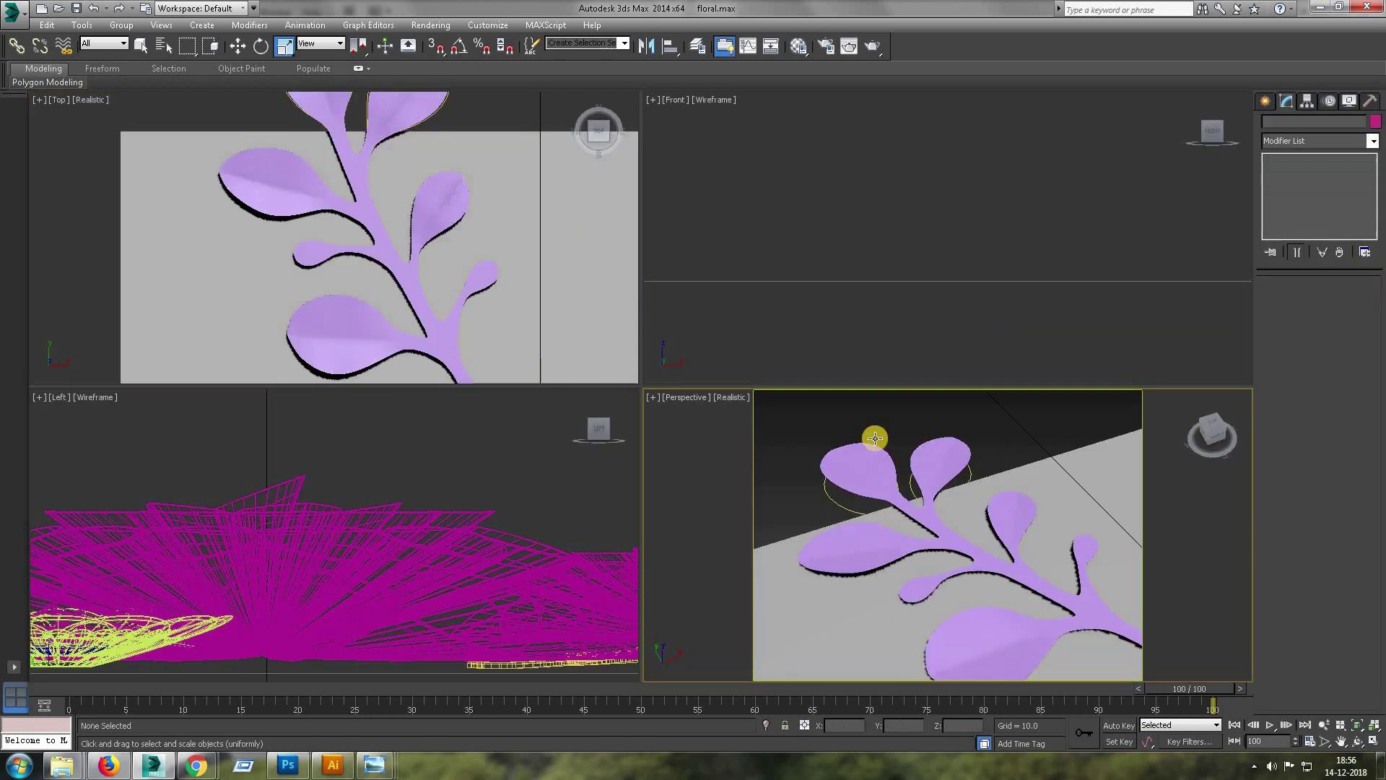
click(918, 458)
key(alt+w)
click(735, 446)
scroll(735, 446, up, 5)
scroll(727, 405, down, 3)
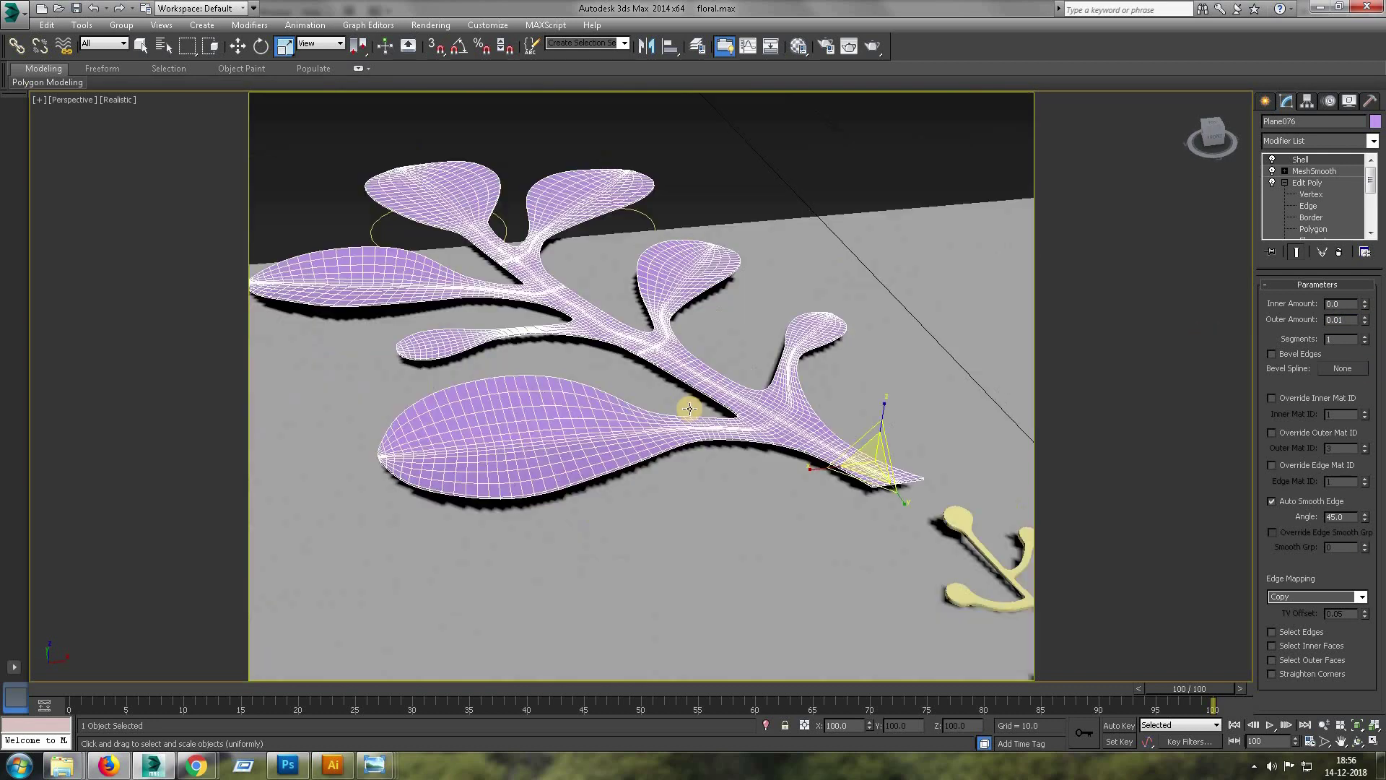
key(alt+w)
- Make a second sprig copy, set it right of the cream flowers, and tilt it slightly
key(alt+w)
scroll(556, 331, down, 4)
key(r)
shift+drag(623, 350, 659, 368)
click(708, 442)
key(w)
drag(387, 368, 626, 387)
scroll(625, 388, up, 3)
key(alt+w)
key(alt+w)
alt+middle_drag(722, 397, 636, 345)
key(alt+w)
key(alt+w)
scroll(570, 491, down, 2)
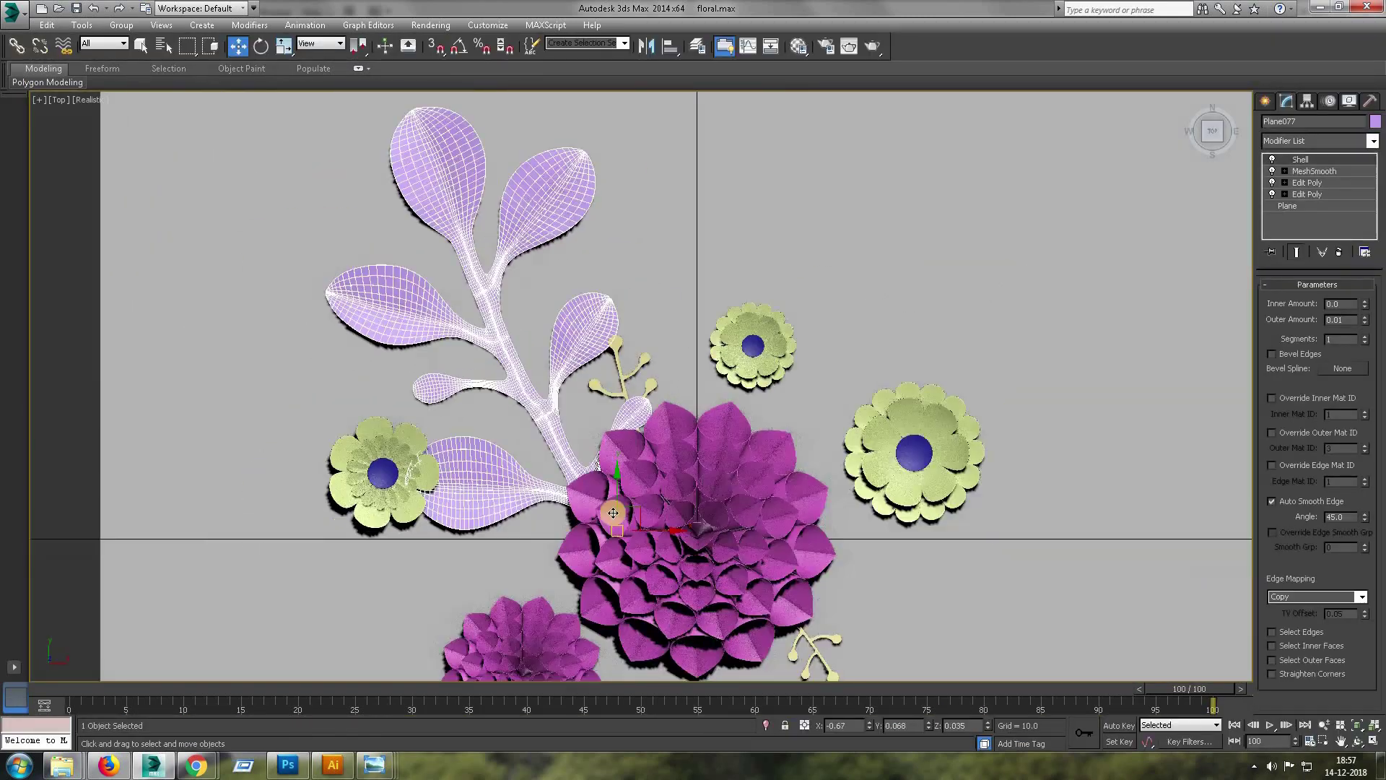
middle_drag(612, 460, 670, 419)
shift+drag(671, 419, 860, 432)
key(Return)
drag(851, 497, 856, 428)
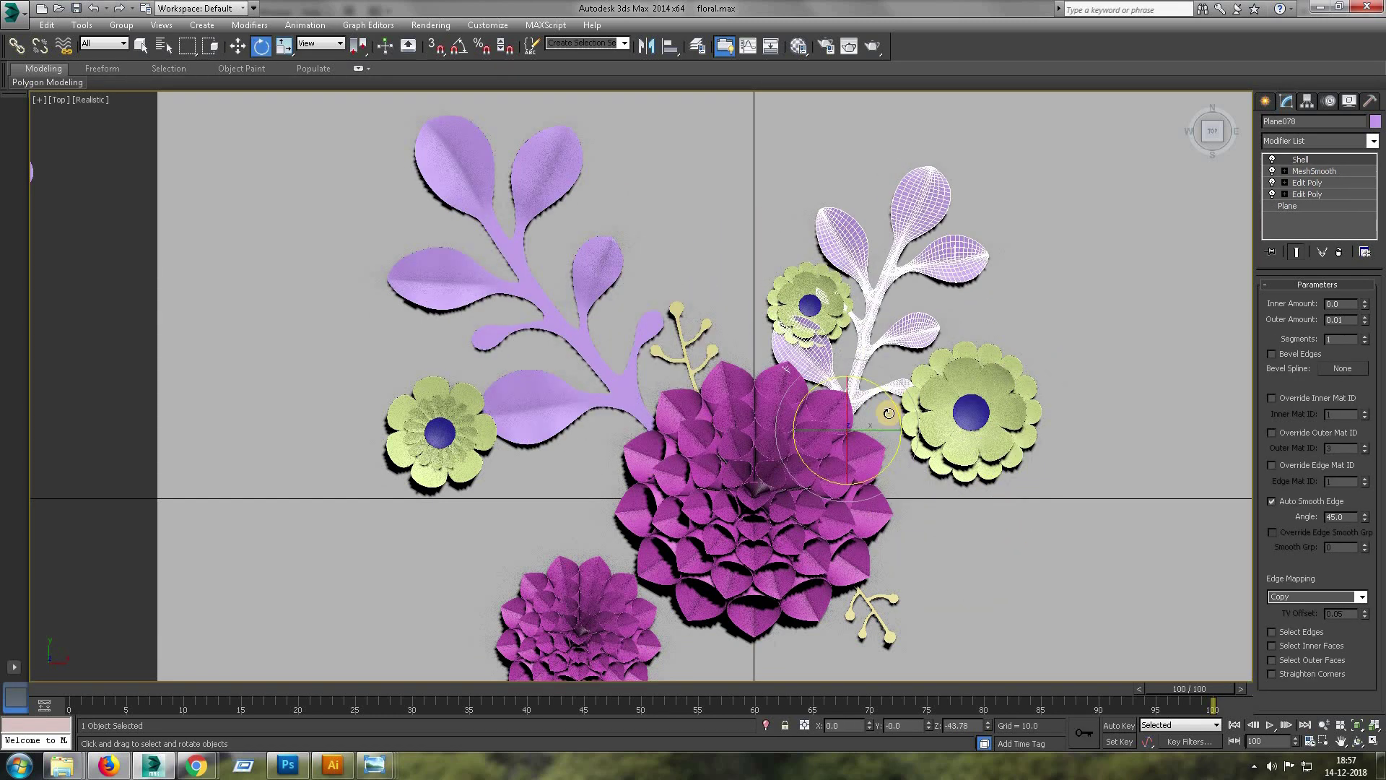
key(e)
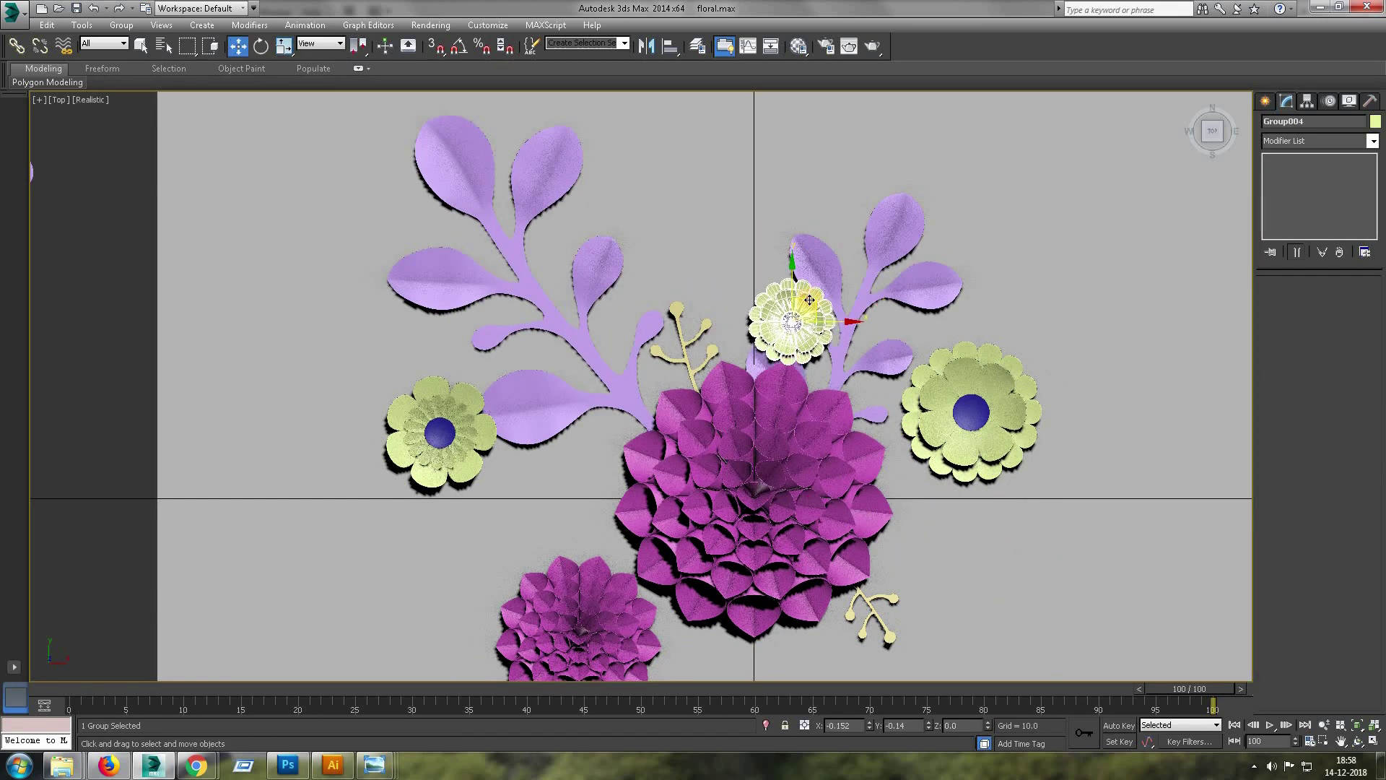
drag(857, 408, 851, 396)
- Turn the lower sprig copy to sit under the large purple flower and colour the sprigs green
key(w)
click(1314, 171)
key(F3)
scroll(810, 331, up, 5)
click(1330, 210)
key(F3)
scroll(773, 330, down, 5)
key(e)
click(859, 505)
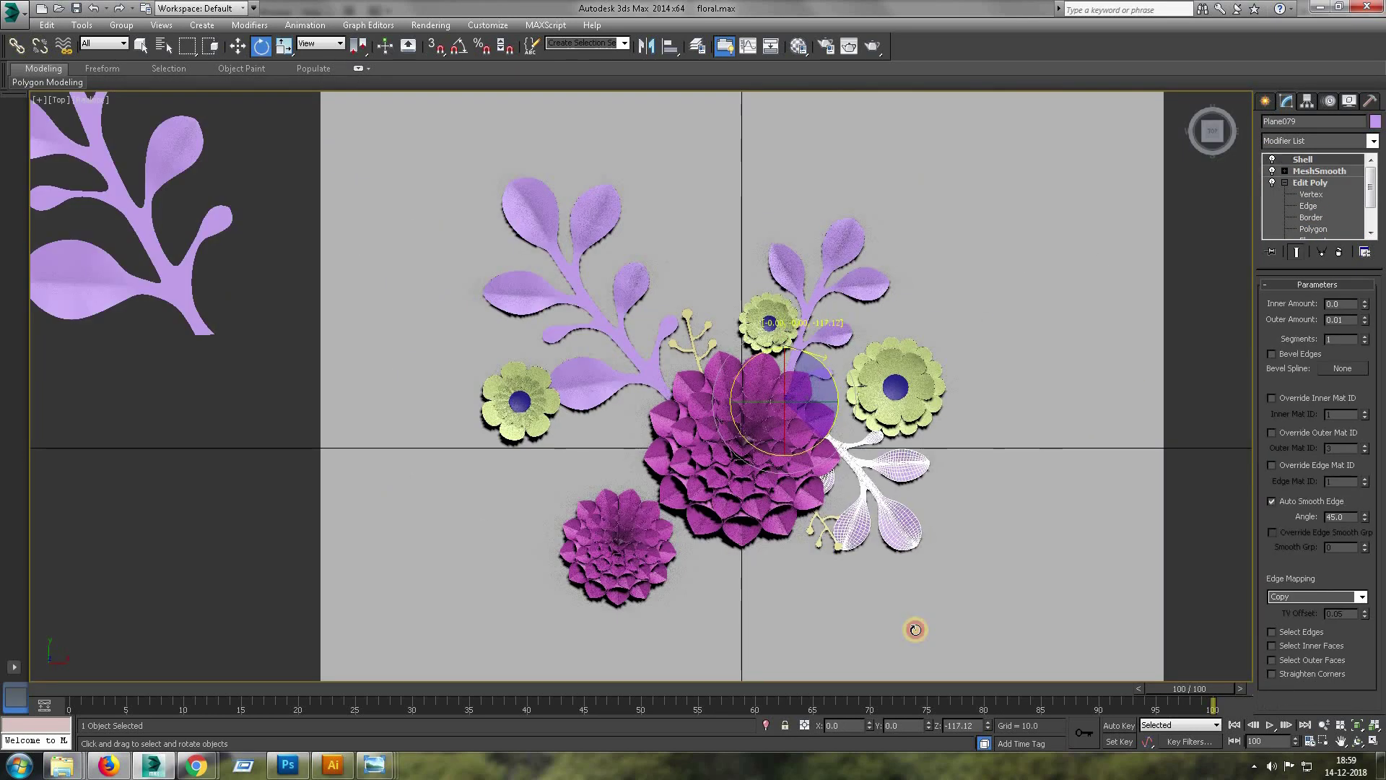
mouse_move(806, 388)
mouse_down()
mouse_move(653, 473)
mouse_move(705, 452)
mouse_up()
key(w)
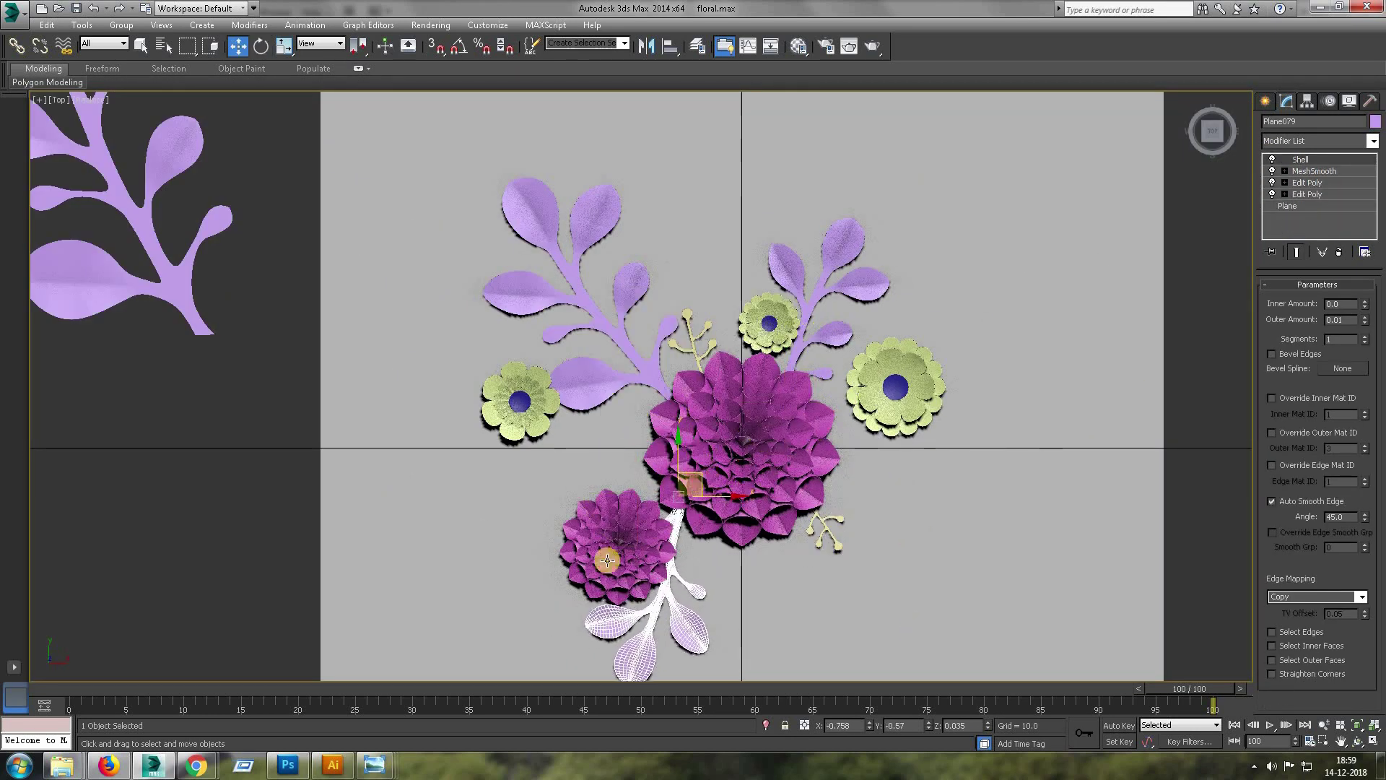
click(807, 231)
- Clone a small cream flower as a copy
drag(806, 231, 747, 246)
shift+drag(775, 614, 830, 627)
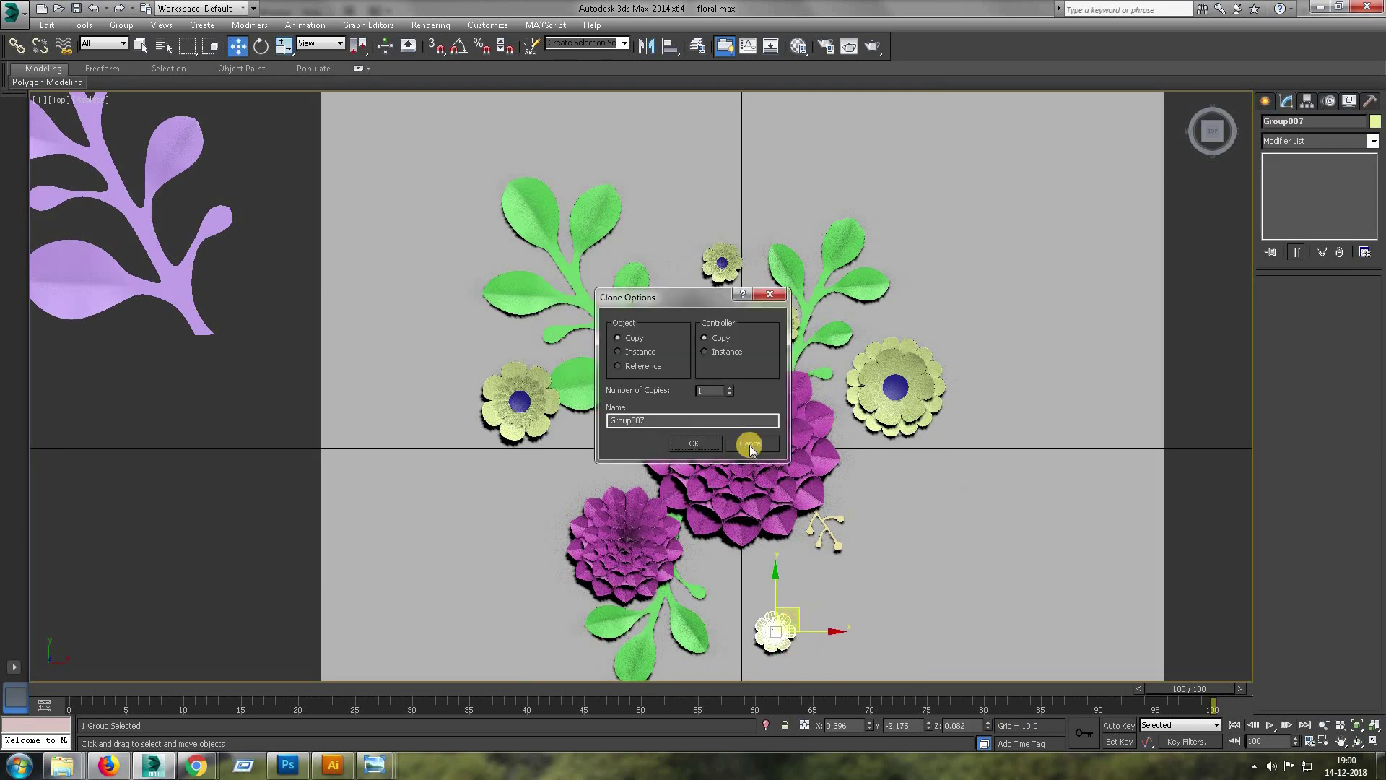
click(717, 436)
scroll(789, 547, down, 5)
- Copy the swirl shapes and move the copies aside
scroll(217, 285, up, 4)
drag(217, 285, 314, 462)
shift+drag(167, 241, 985, 520)
click(695, 442)
scroll(799, 266, up, 5)
scroll(907, 457, up, 4)
drag(907, 457, 974, 465)
- Apply a Bevel modifier to the copied swirl shapes
click(1371, 141)
click(1301, 433)
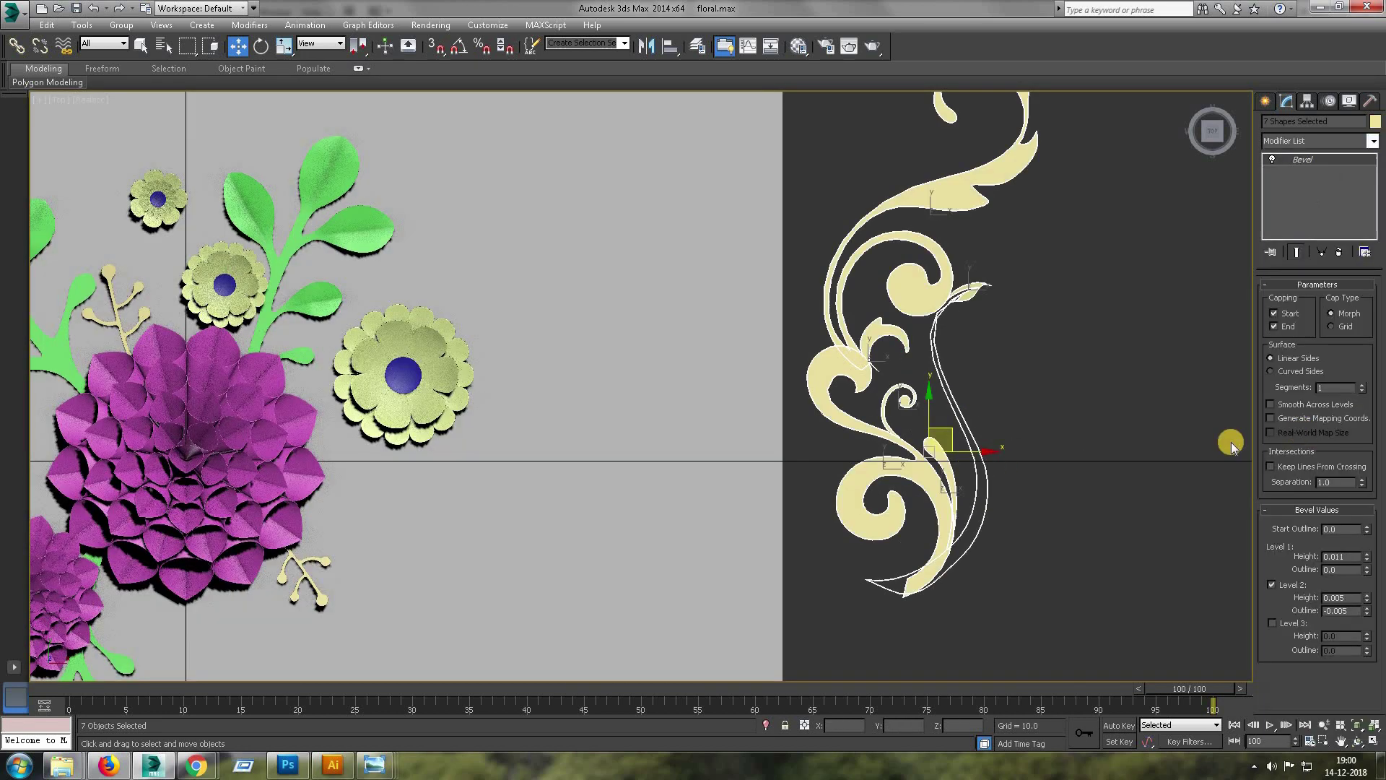
scroll(995, 509, up, 5)
scroll(1025, 547, down, 3)
- Inspect the outer swirl's Editable Spline vertices and its Bevel settings
click(1000, 519)
click(1306, 171)
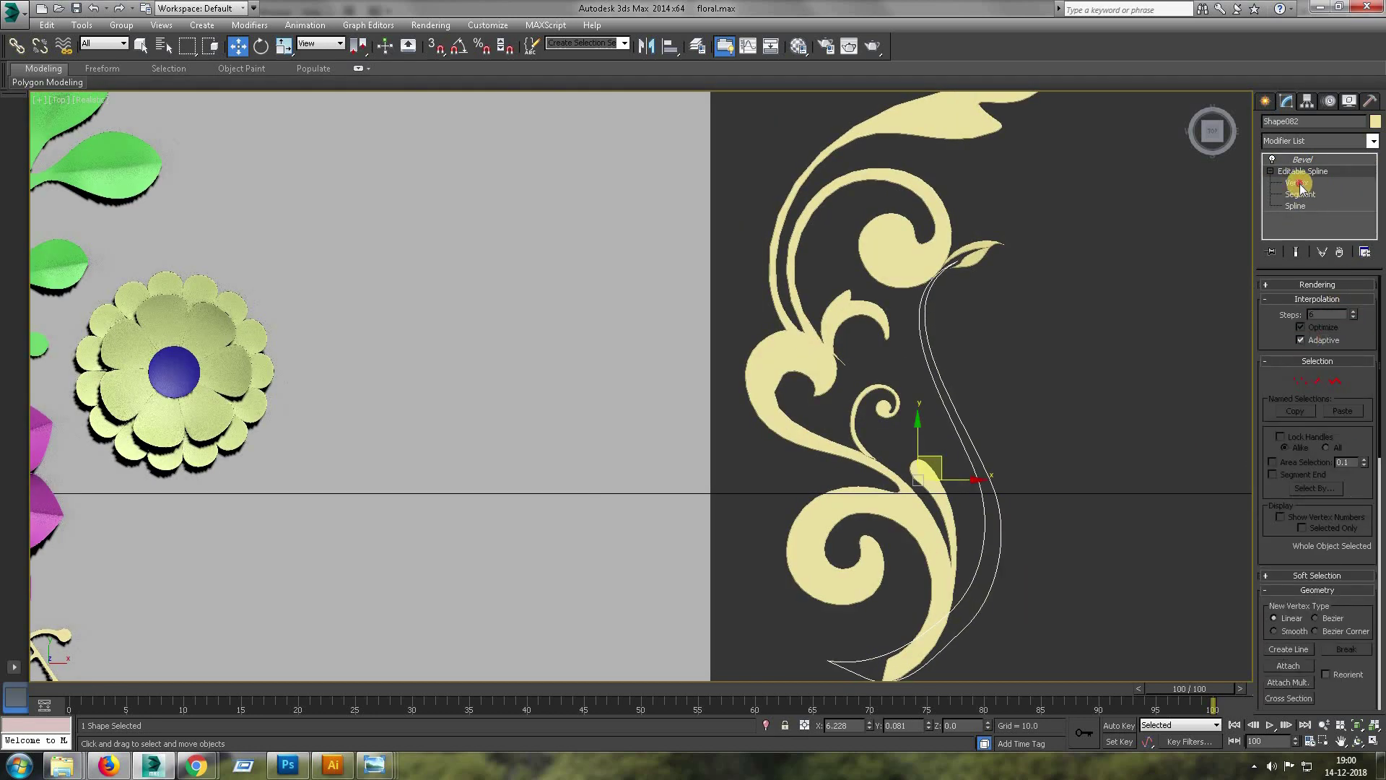
click(1297, 183)
scroll(990, 288, up, 2)
scroll(924, 257, up, 3)
scroll(897, 399, down, 3)
scroll(665, 498, up, 3)
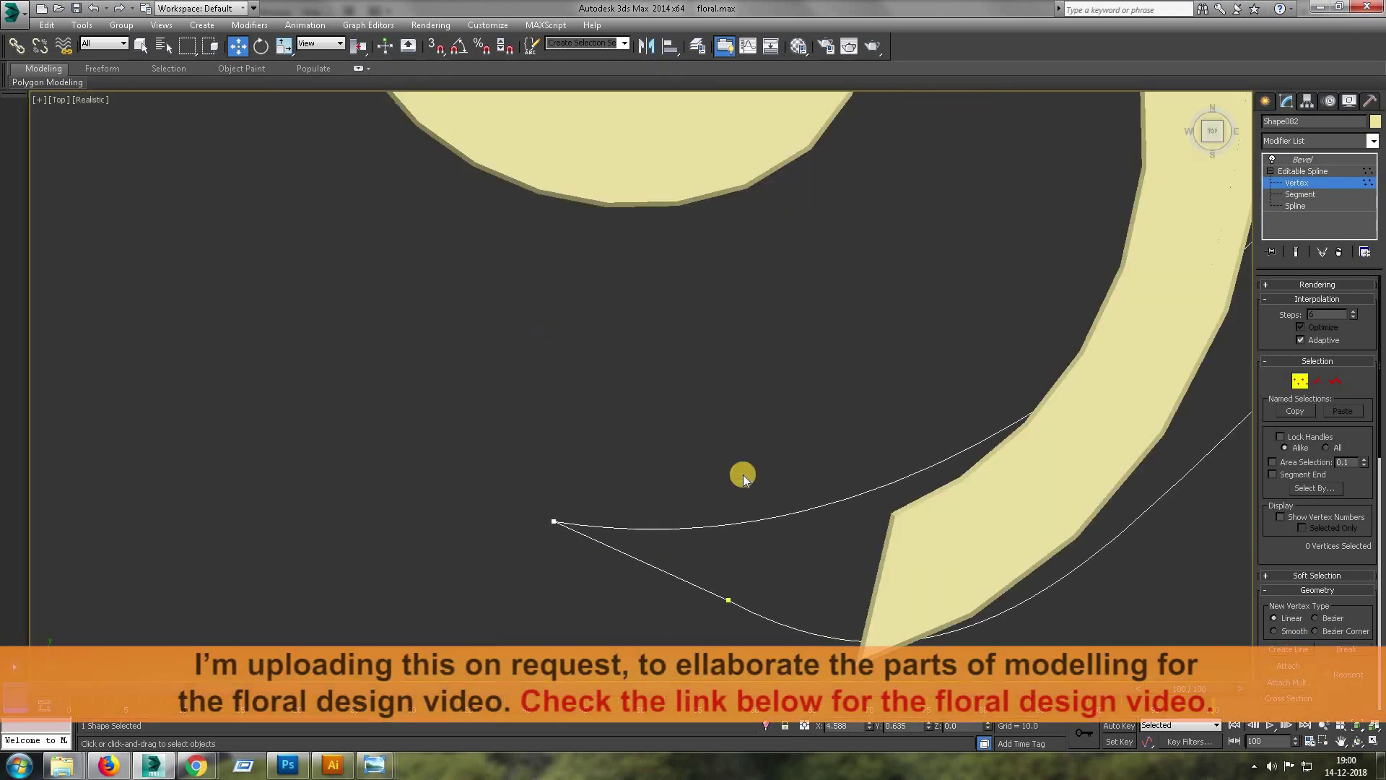
scroll(744, 469, down, 5)
click(1307, 162)
scroll(807, 458, up, 3)
scroll(819, 501, down, 1)
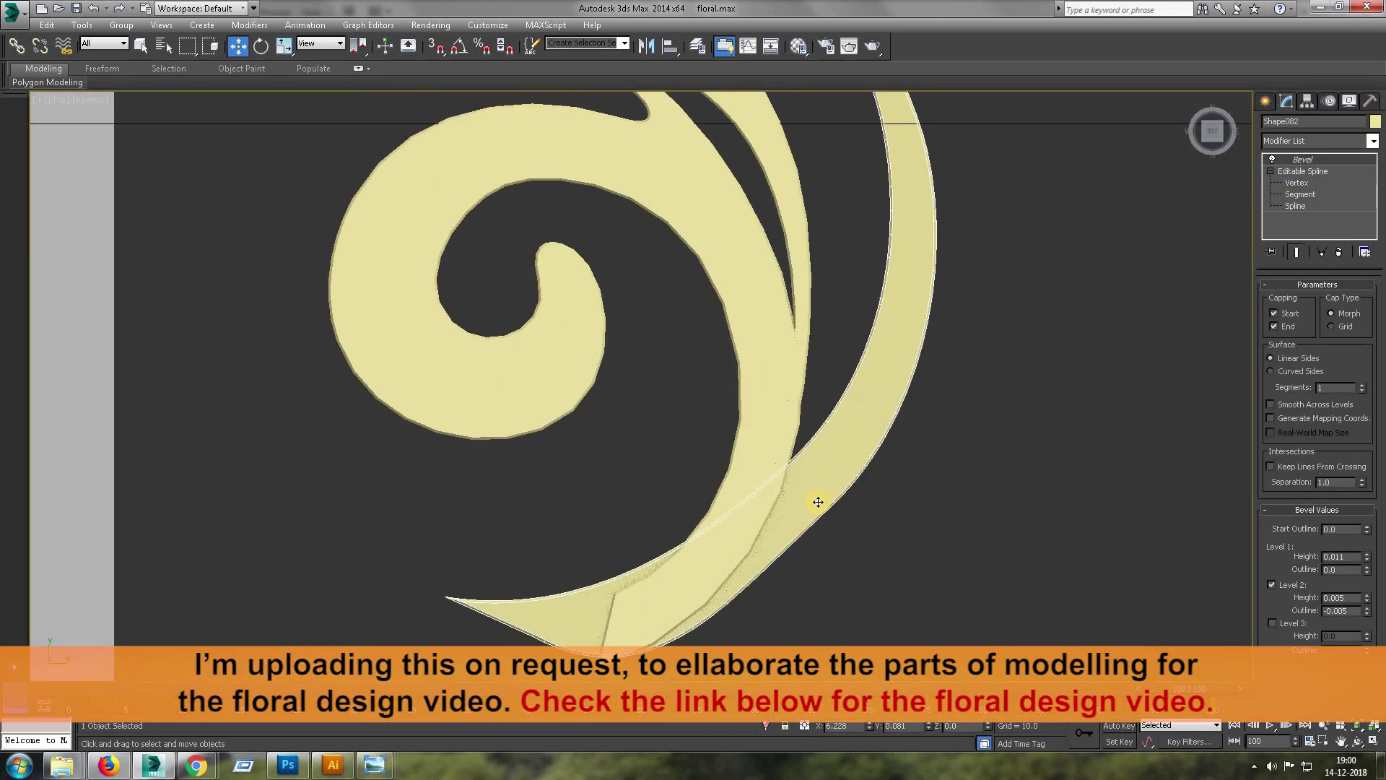
scroll(826, 498, down, 2)
- Check the underlying splines of the neighbouring, top and lower swirl pieces
click(793, 509)
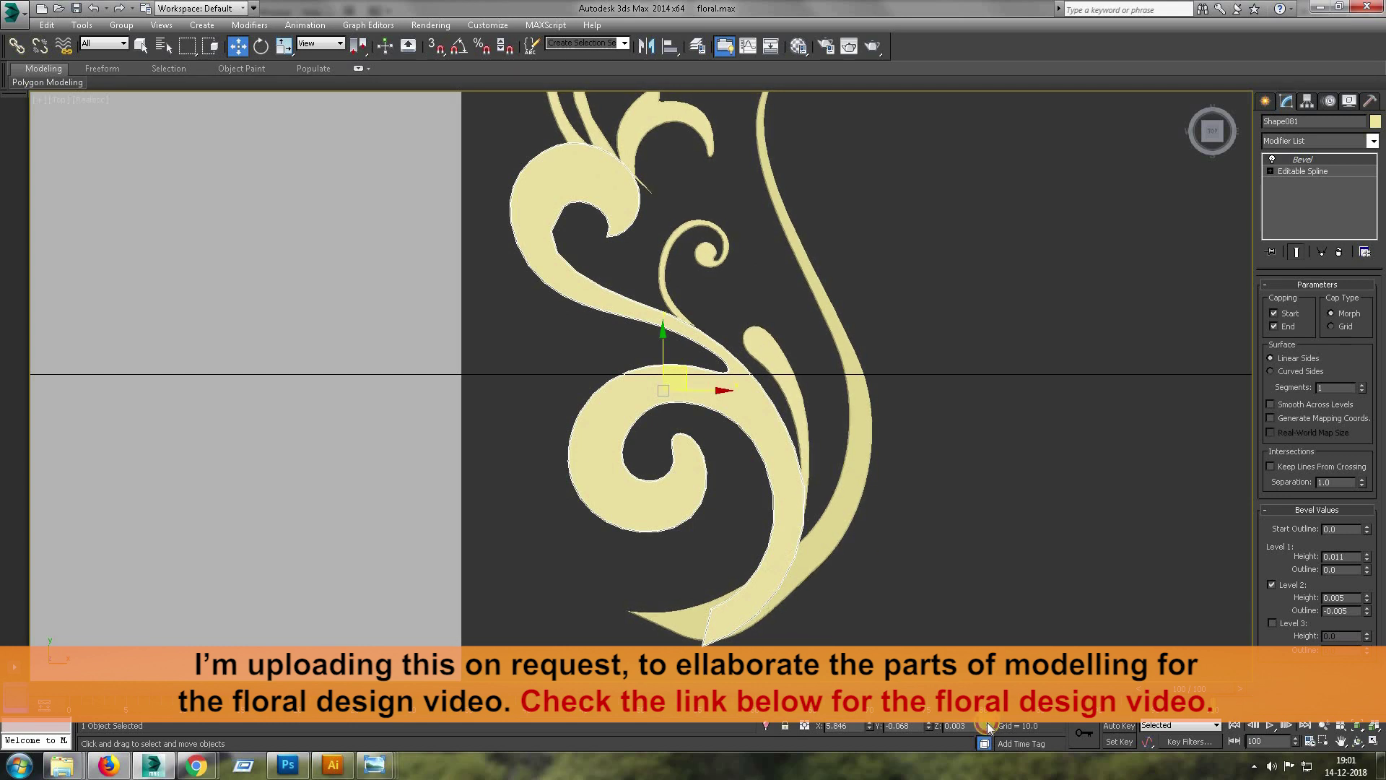
middle_drag(650, 217, 679, 339)
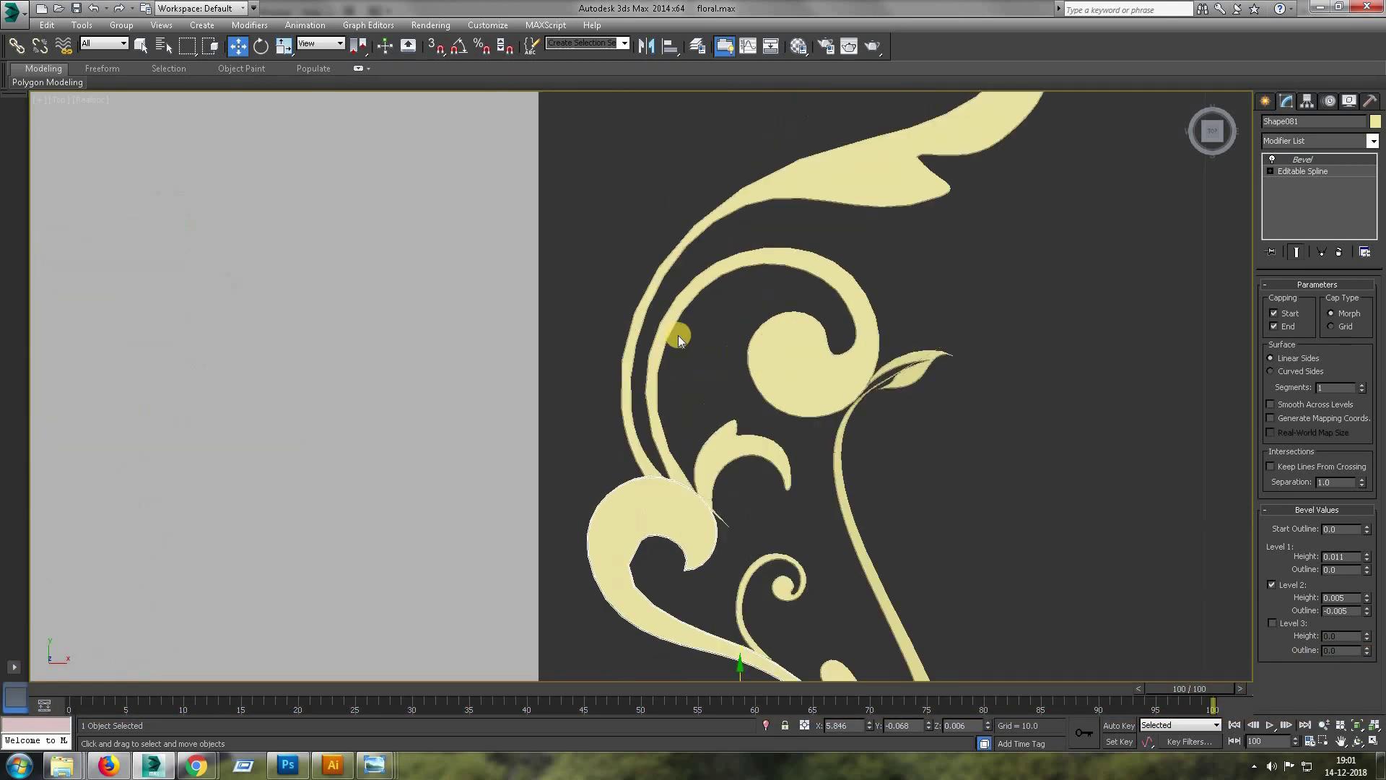
click(1321, 173)
click(851, 346)
click(1303, 171)
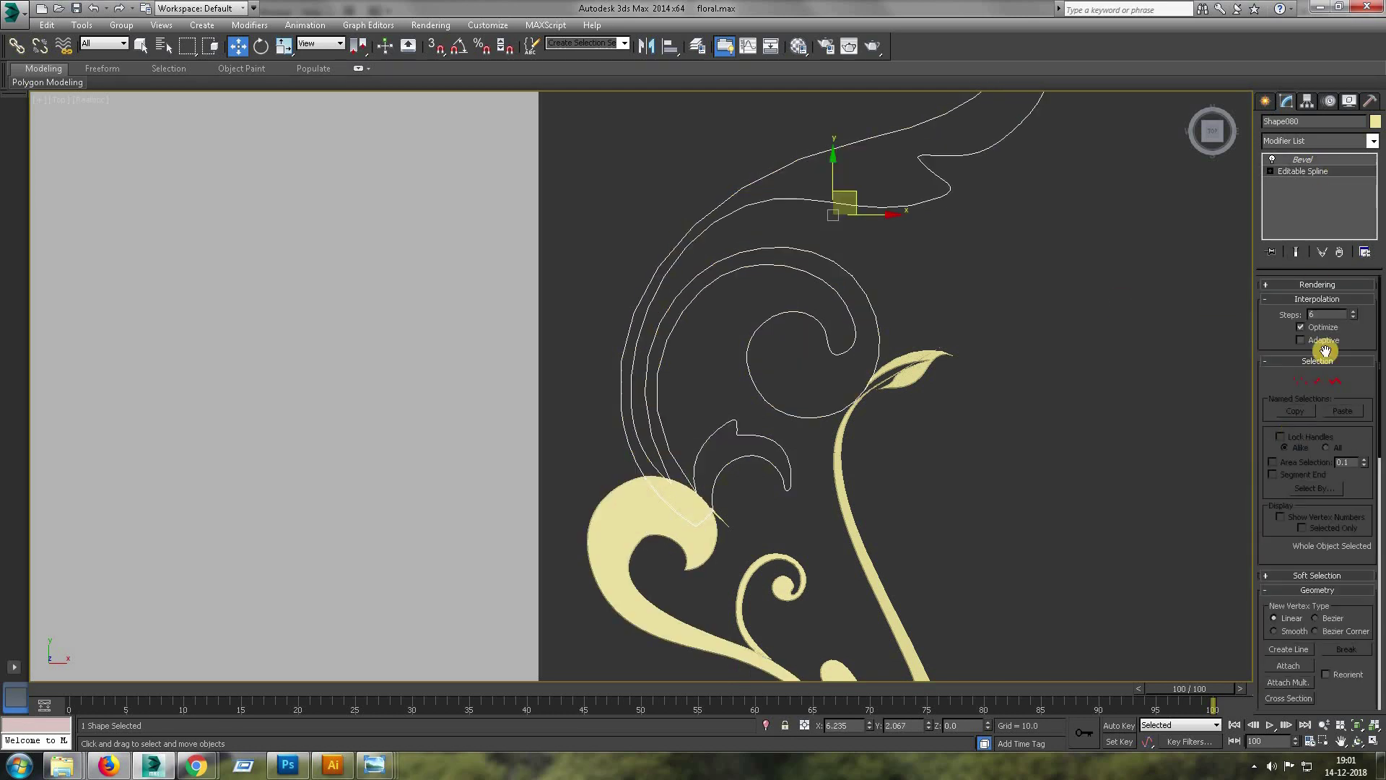
middle_drag(837, 570, 815, 399)
click(815, 399)
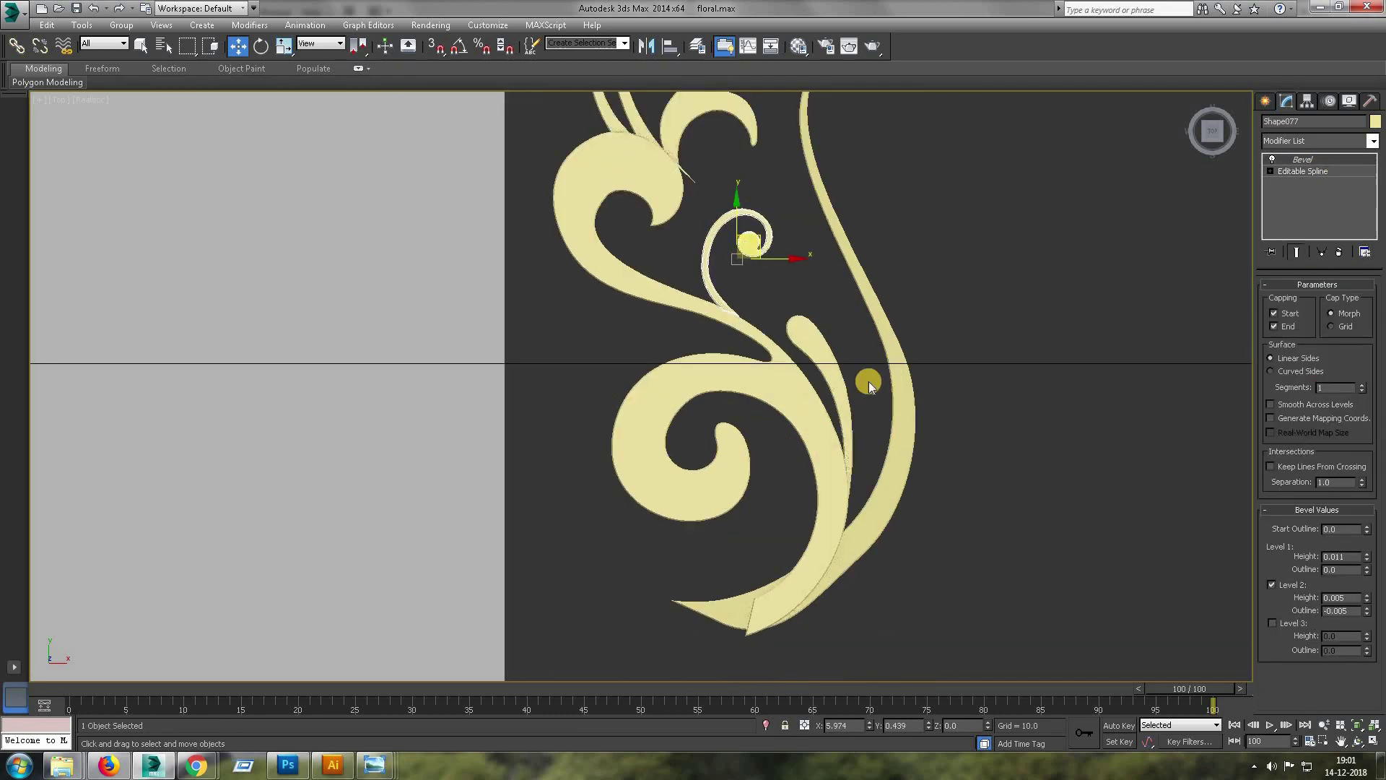
click(981, 381)
scroll(975, 421, down, 3)
- Box-select all seven swirl pieces and group them as Group007
drag(818, 192, 807, 339)
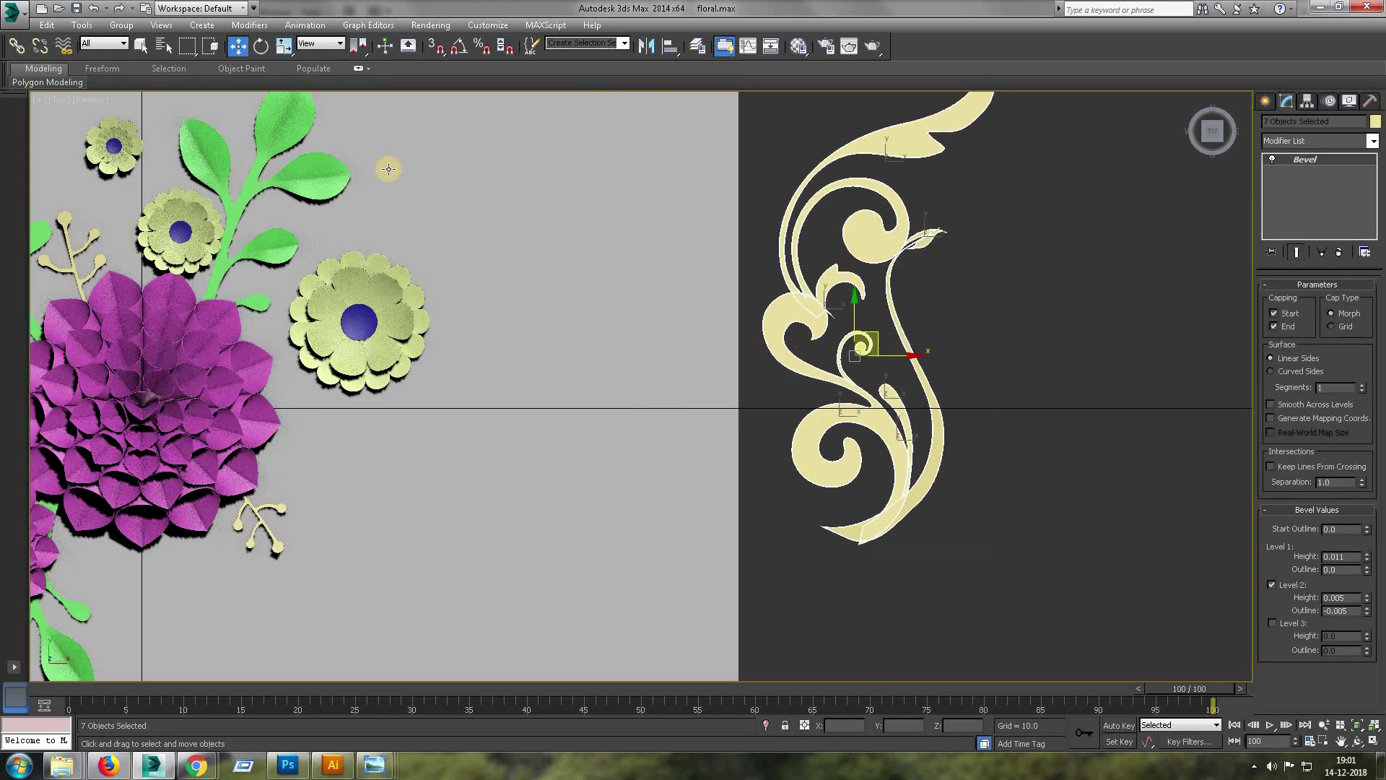
click(122, 25)
click(134, 42)
click(704, 423)
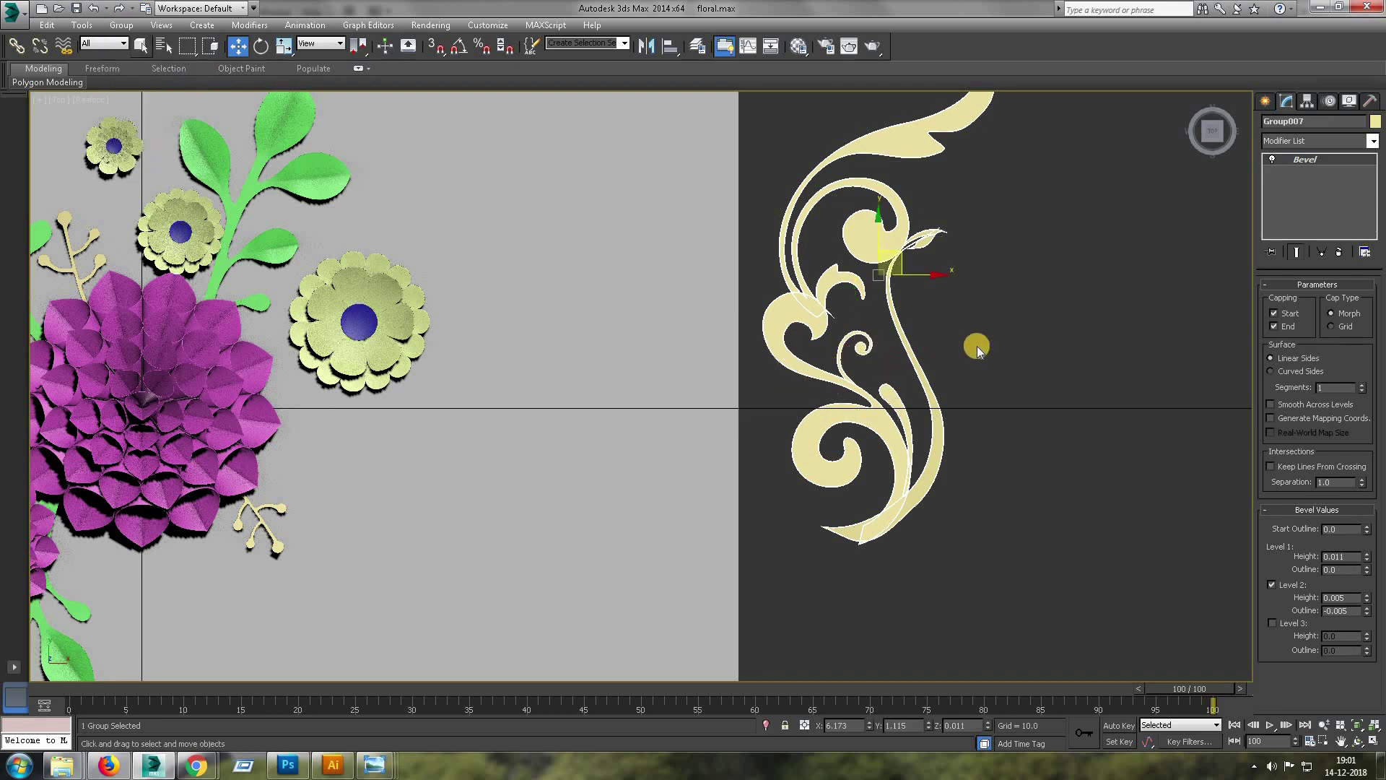
scroll(989, 322, down, 5)
scroll(523, 396, down, 3)
- Apply a Bevel modifier to the next swirl outlines to make them solid
scroll(71, 263, up, 2)
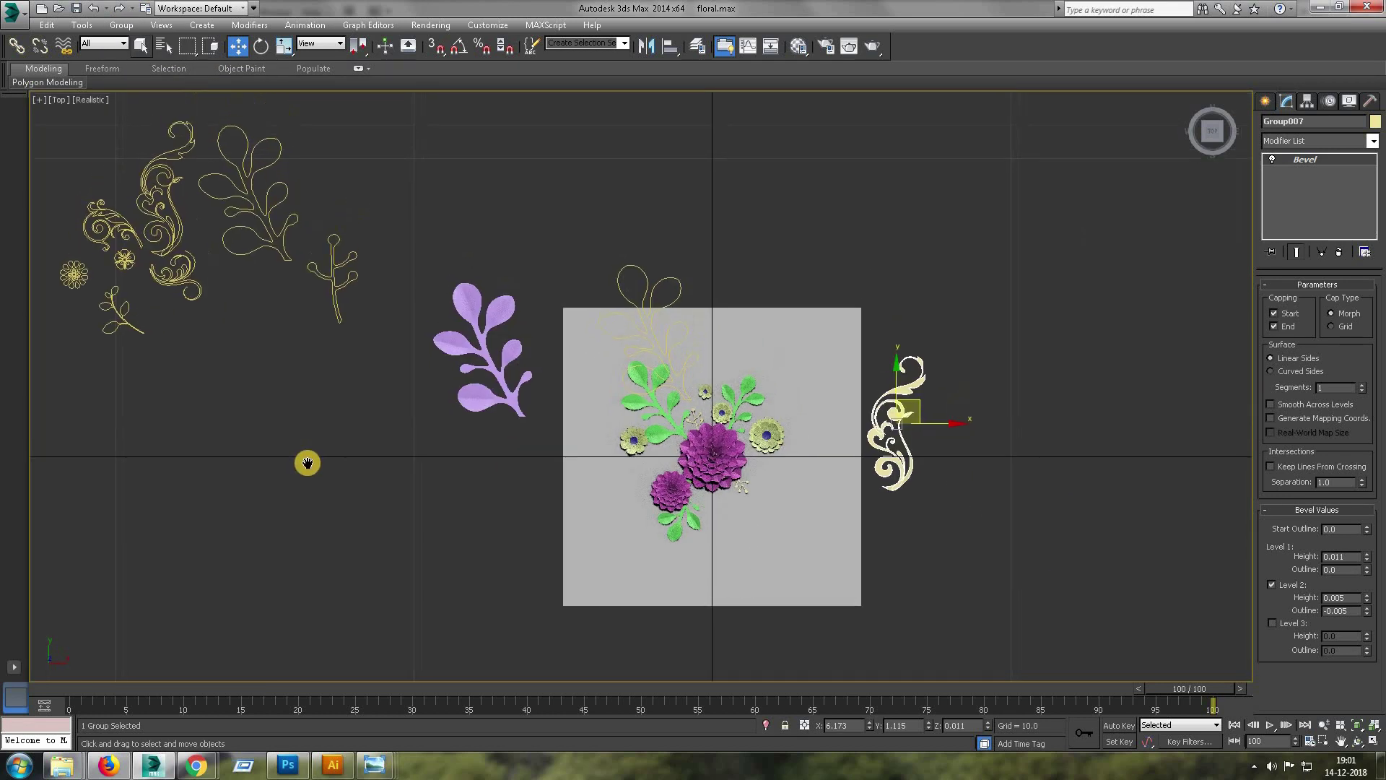
click(151, 302)
scroll(151, 302, up, 4)
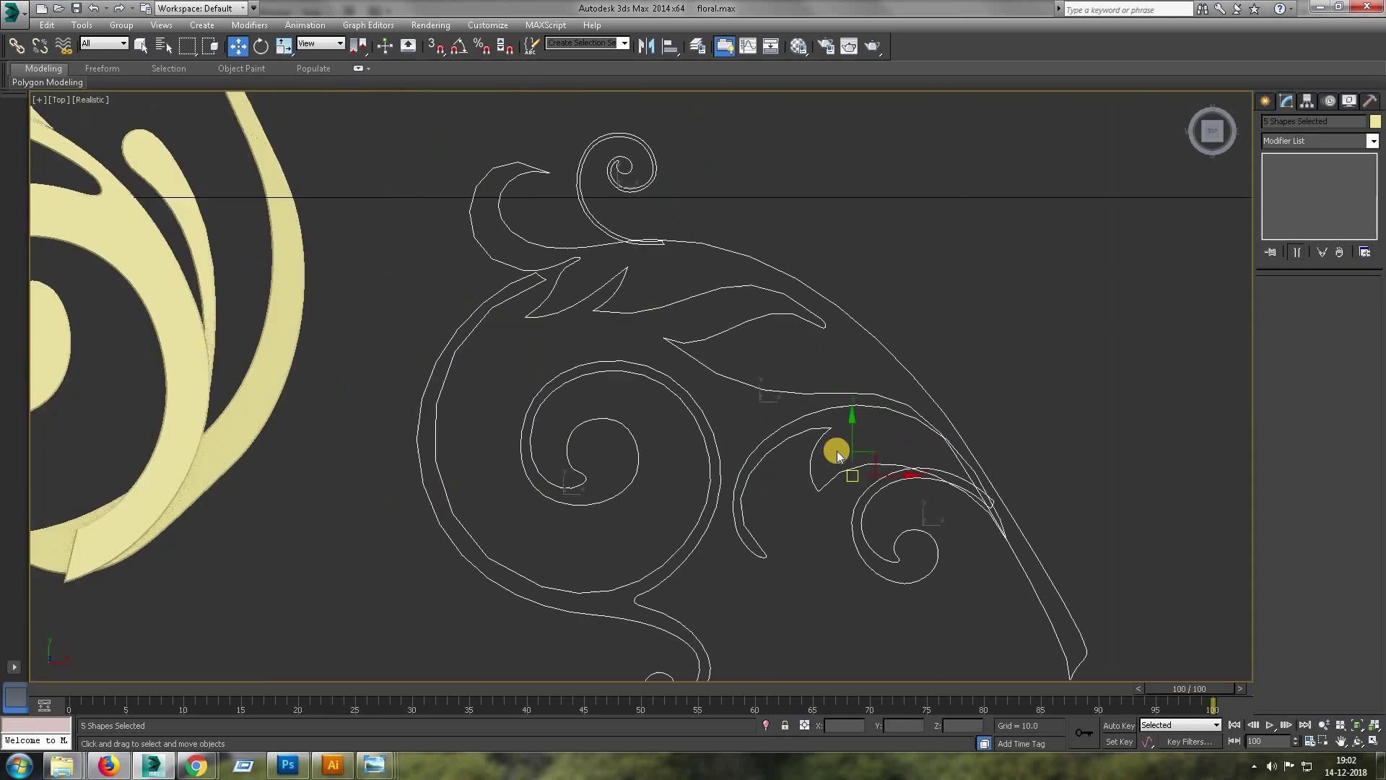
click(1373, 141)
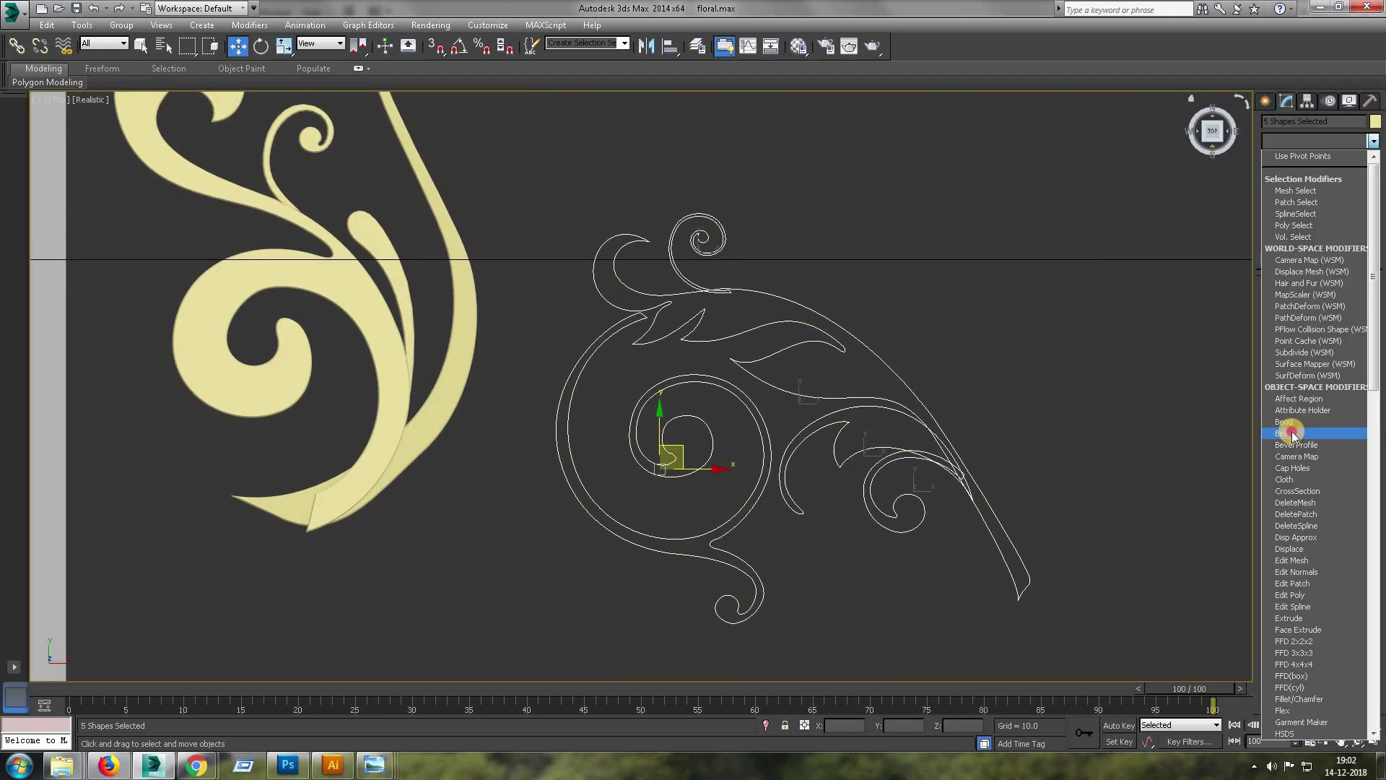
click(1291, 426)
click(894, 394)
scroll(1046, 440, down, 2)
scroll(768, 433, down, 3)
- Move one swirl group beside the flowers and the second to the arrangement's left side
click(730, 331)
scroll(722, 462, down, 3)
scroll(649, 289, down, 1)
mouse_move(938, 339)
mouse_down()
mouse_move(552, 354)
mouse_move(635, 357)
mouse_up()
middle_drag(634, 357, 784, 357)
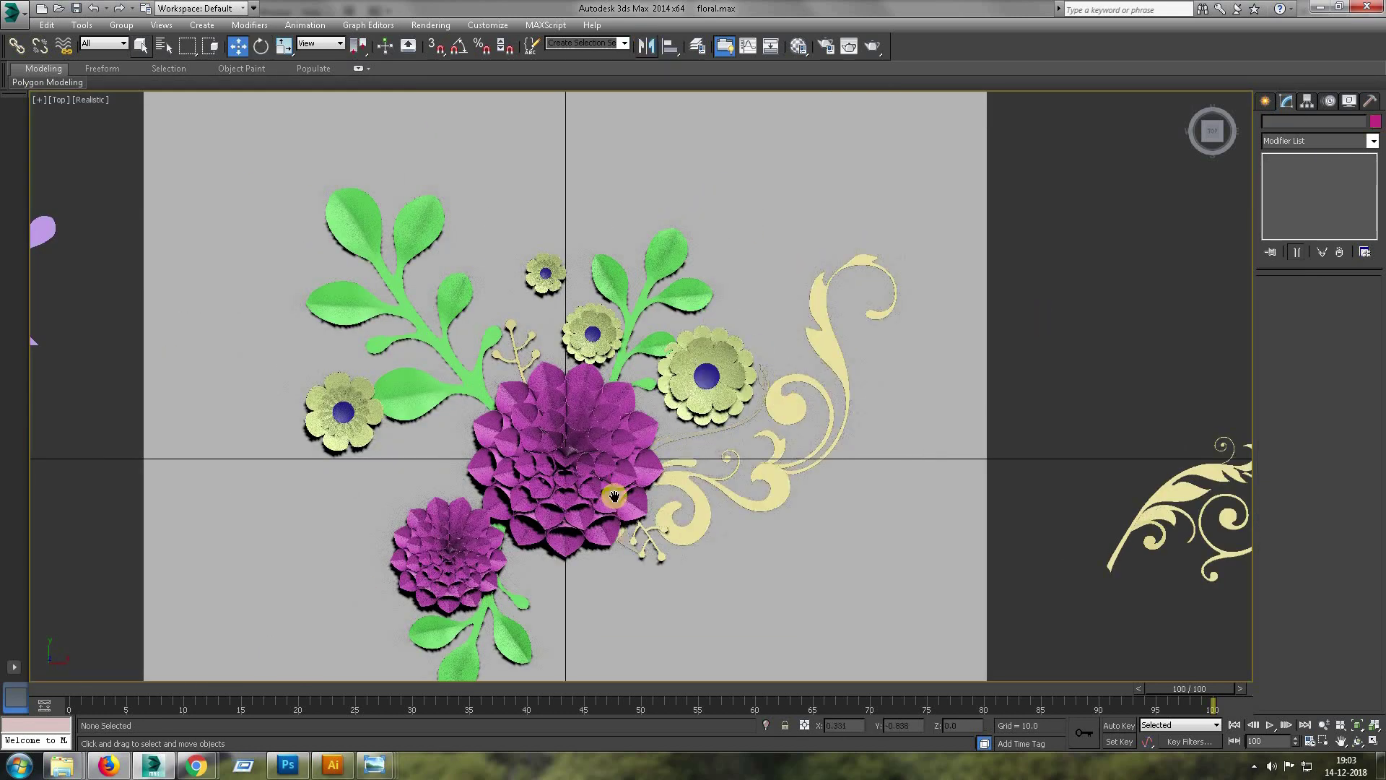
middle_drag(1037, 315, 1083, 288)
click(1160, 408)
mouse_move(1228, 436)
mouse_down()
mouse_move(408, 430)
mouse_move(462, 415)
mouse_up()
- Clone a small flower as a copy
click(706, 453)
key(r)
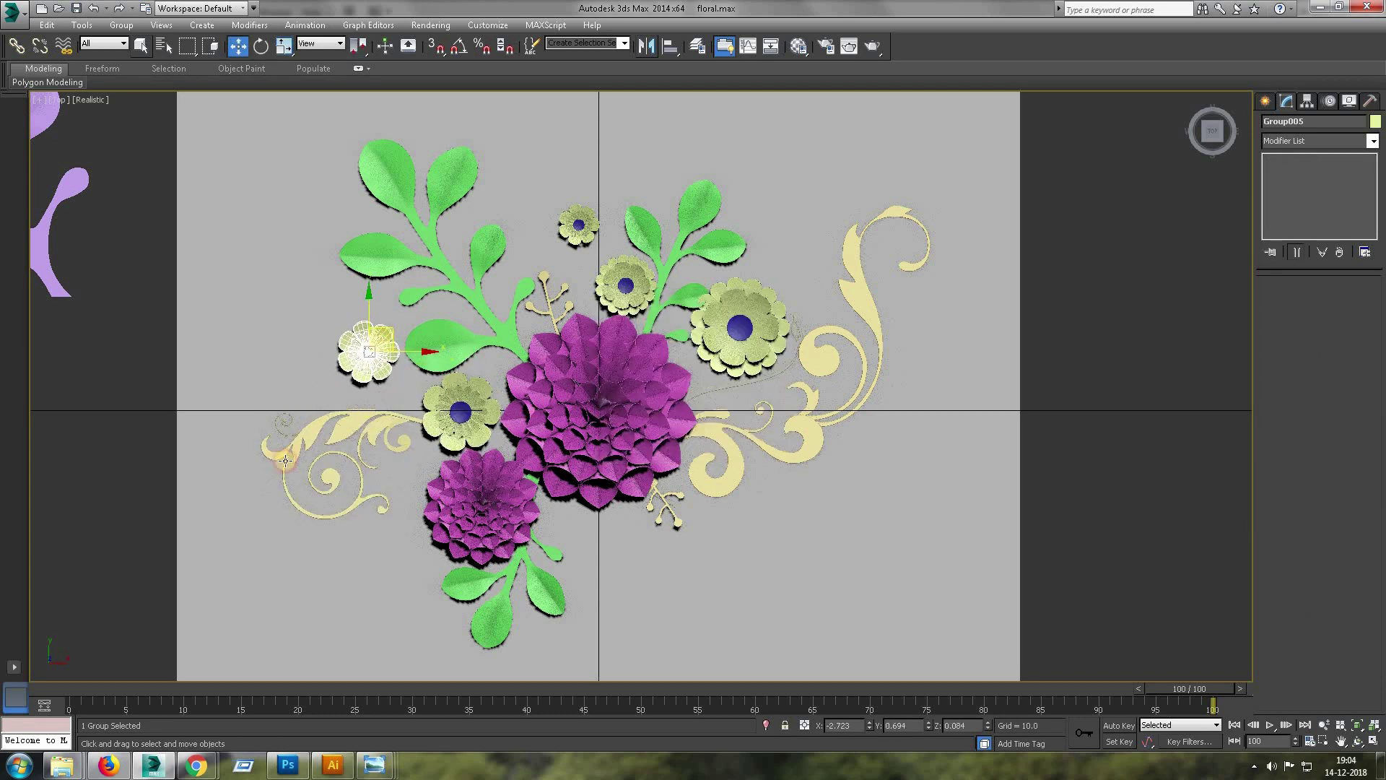
scroll(449, 320, down, 3)
scroll(449, 320, down, 2)
scroll(449, 320, up, 2)
scroll(449, 319, down, 2)
- Bring the spare swirl drawings into view and select a leftover swirl outline
click(449, 320)
mouse_move(449, 320)
middle_down()
mouse_move(754, 512)
mouse_move(692, 402)
middle_up()
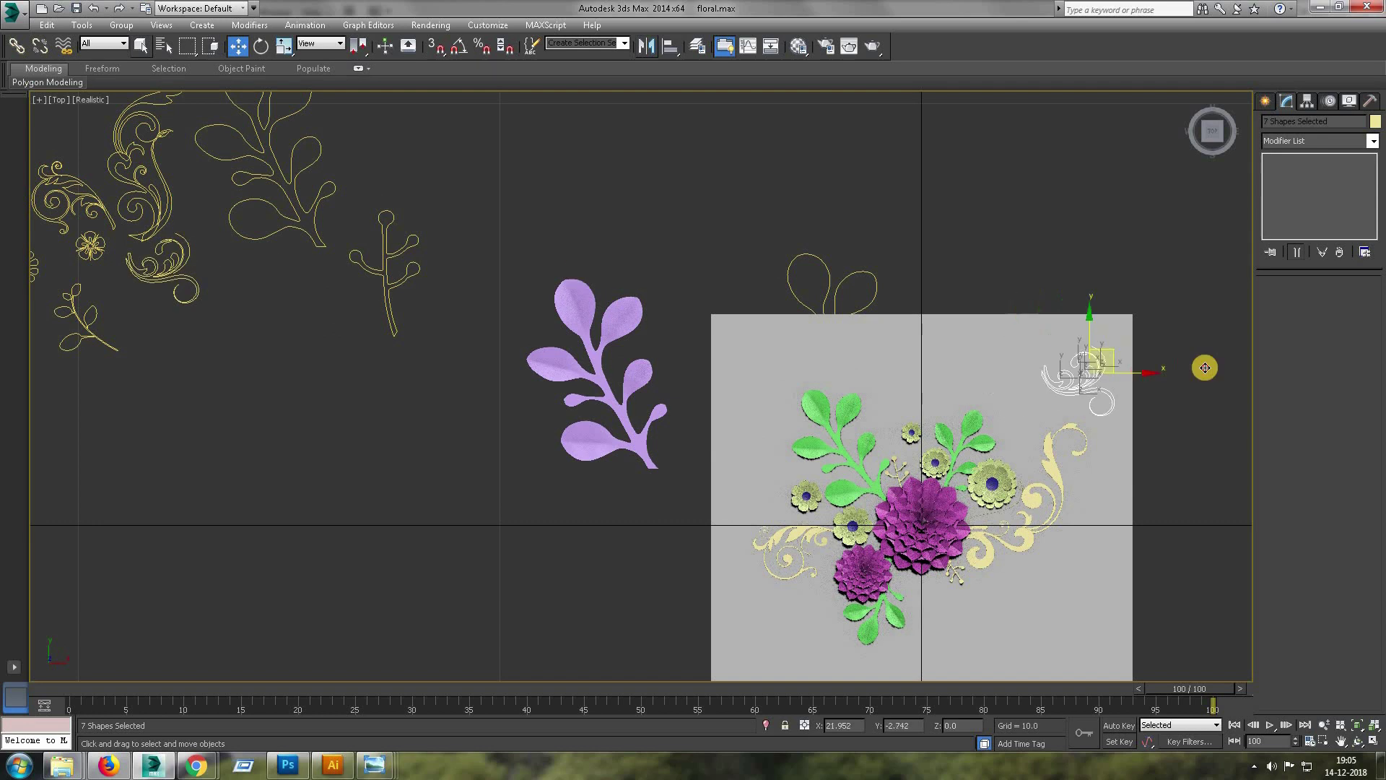
scroll(1184, 402, up, 5)
scroll(913, 382, down, 1)
click(912, 382)
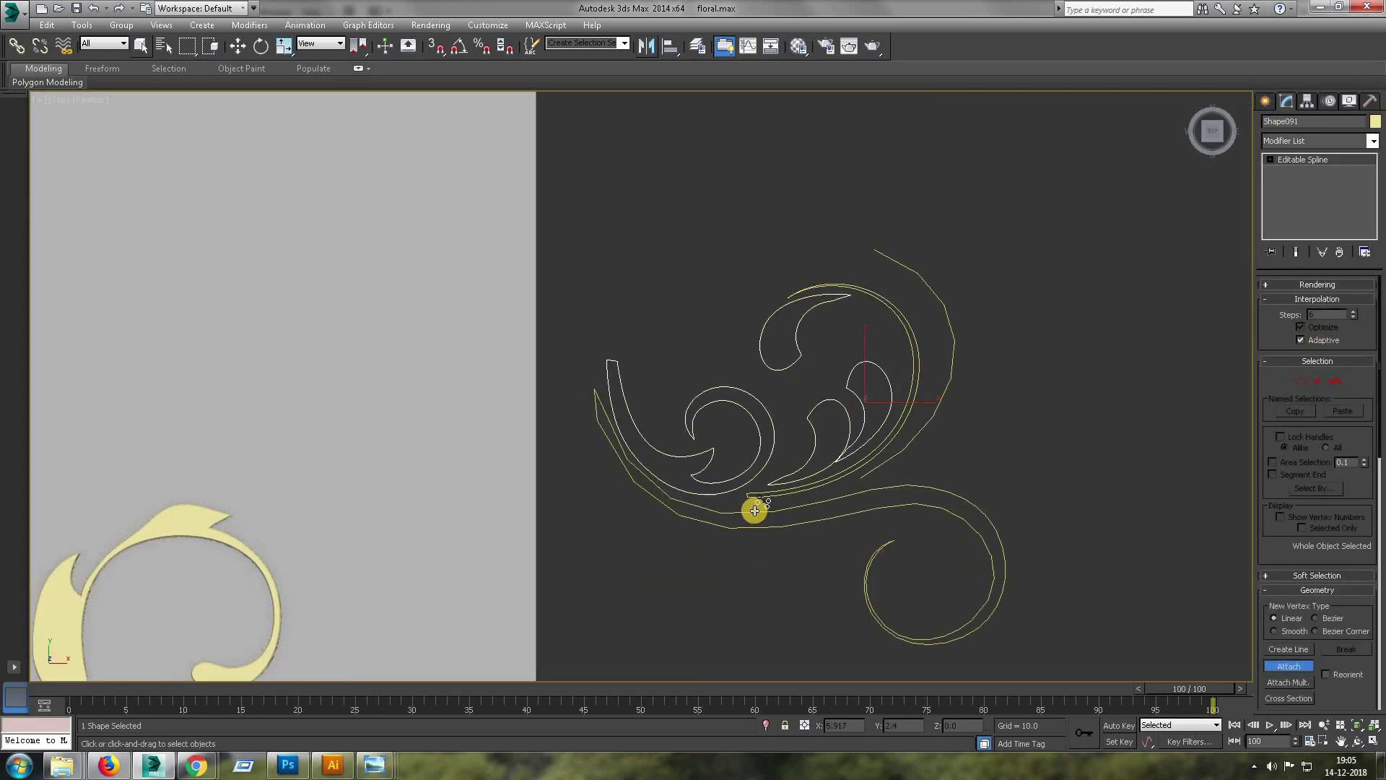
scroll(912, 380, up, 2)
click(913, 381)
scroll(913, 381, down, 2)
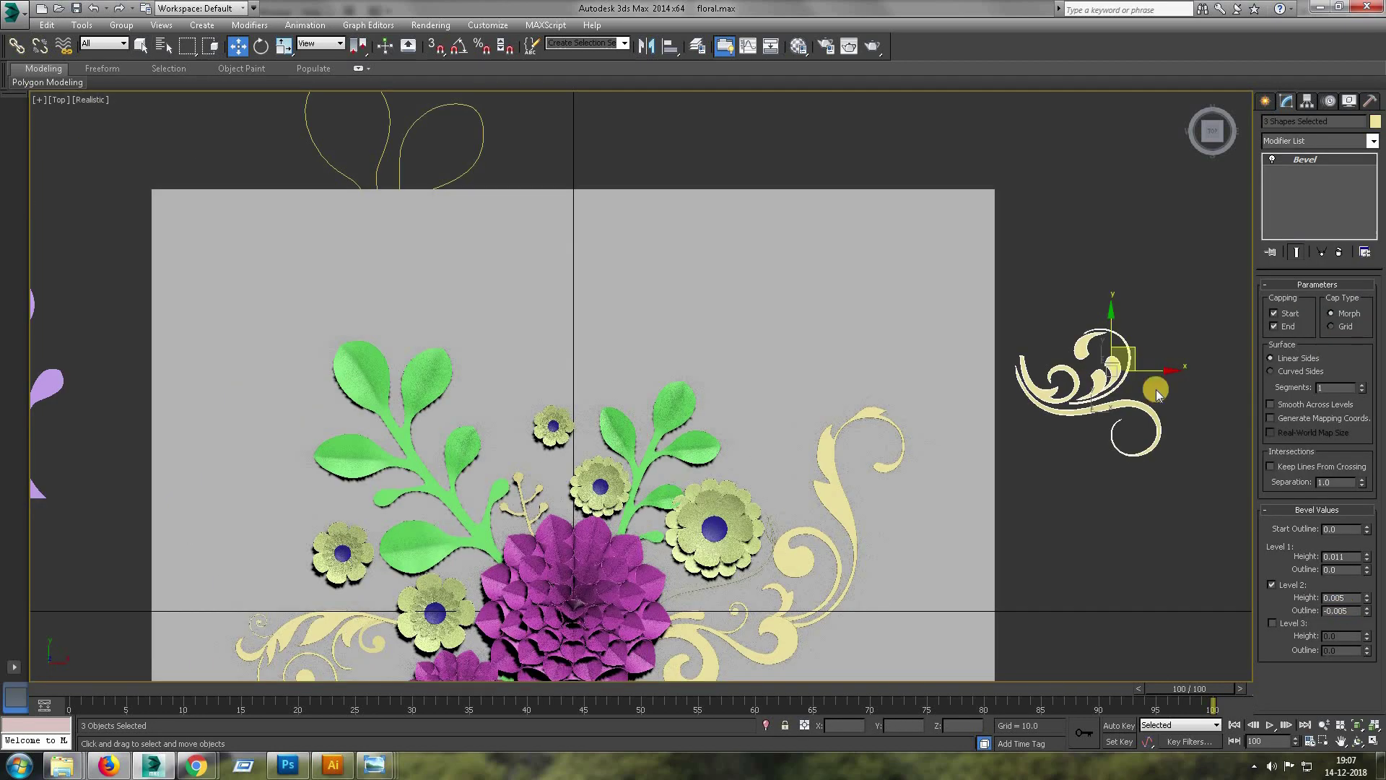
scroll(1155, 394, down, 2)
- Move the small swirl into the flower cluster and mirror it instead of rotating
drag(928, 383, 718, 390)
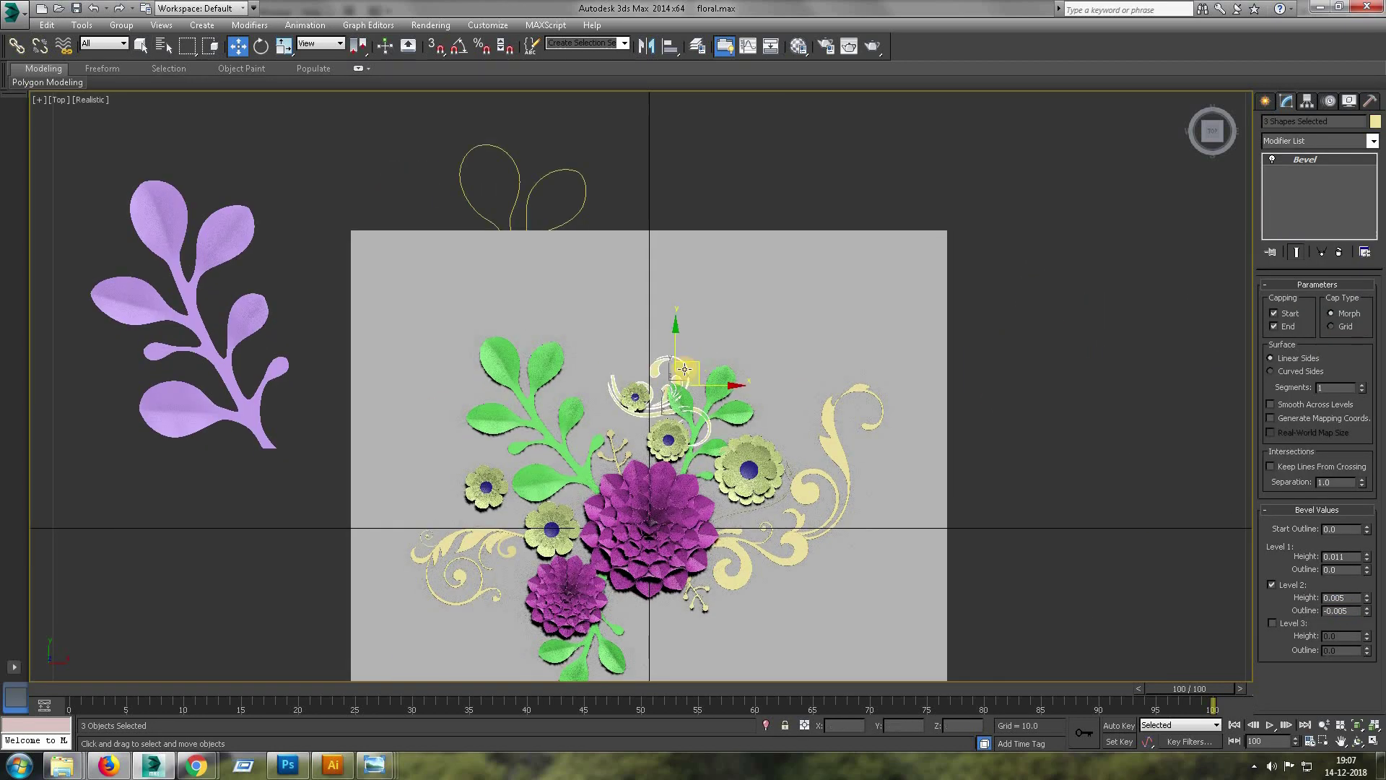
scroll(718, 390, up, 3)
key(e)
drag(802, 288, 811, 245)
key(ctrl+z)
scroll(794, 289, down, 2)
click(646, 45)
click(657, 470)
key(w)
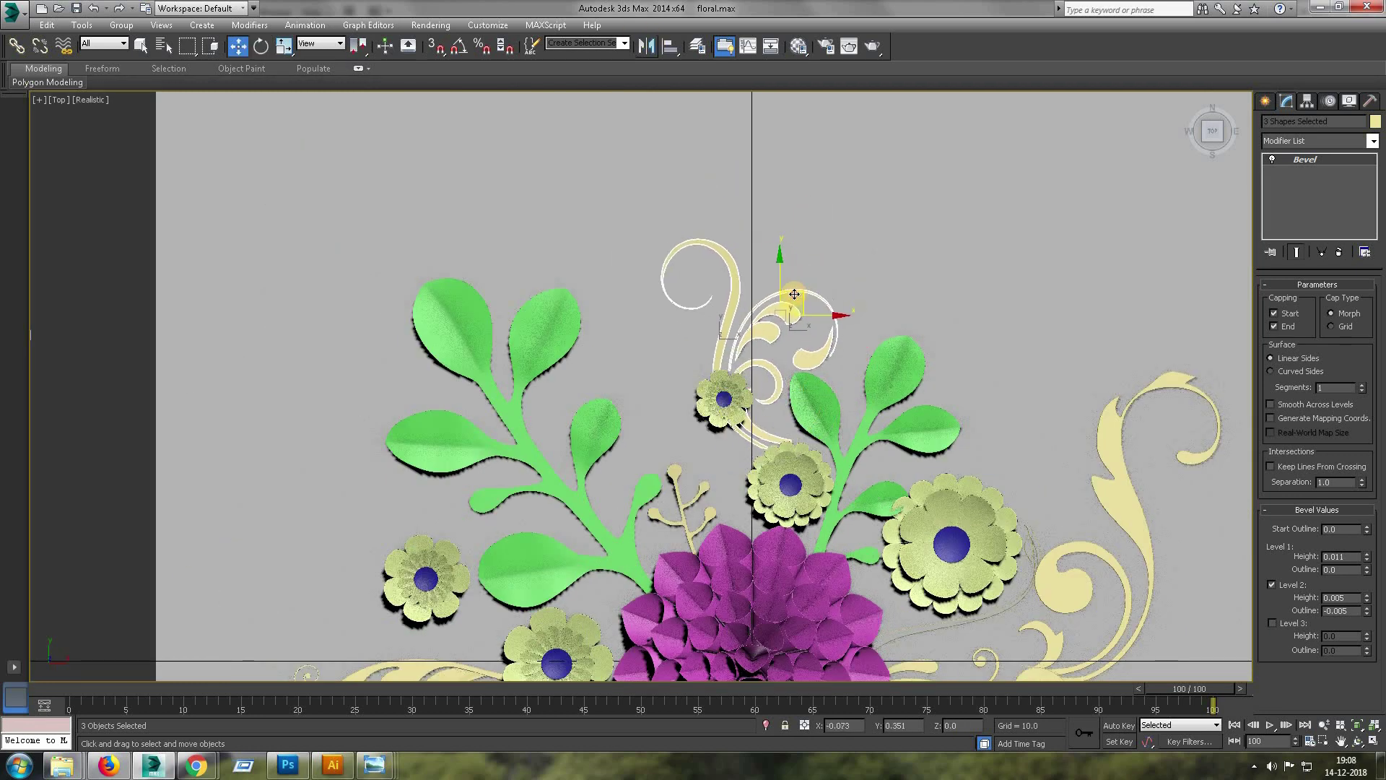
- Nudge a small cream flower upward and place a copy below the large dahlia
scroll(600, 572, up, 2)
click(885, 419)
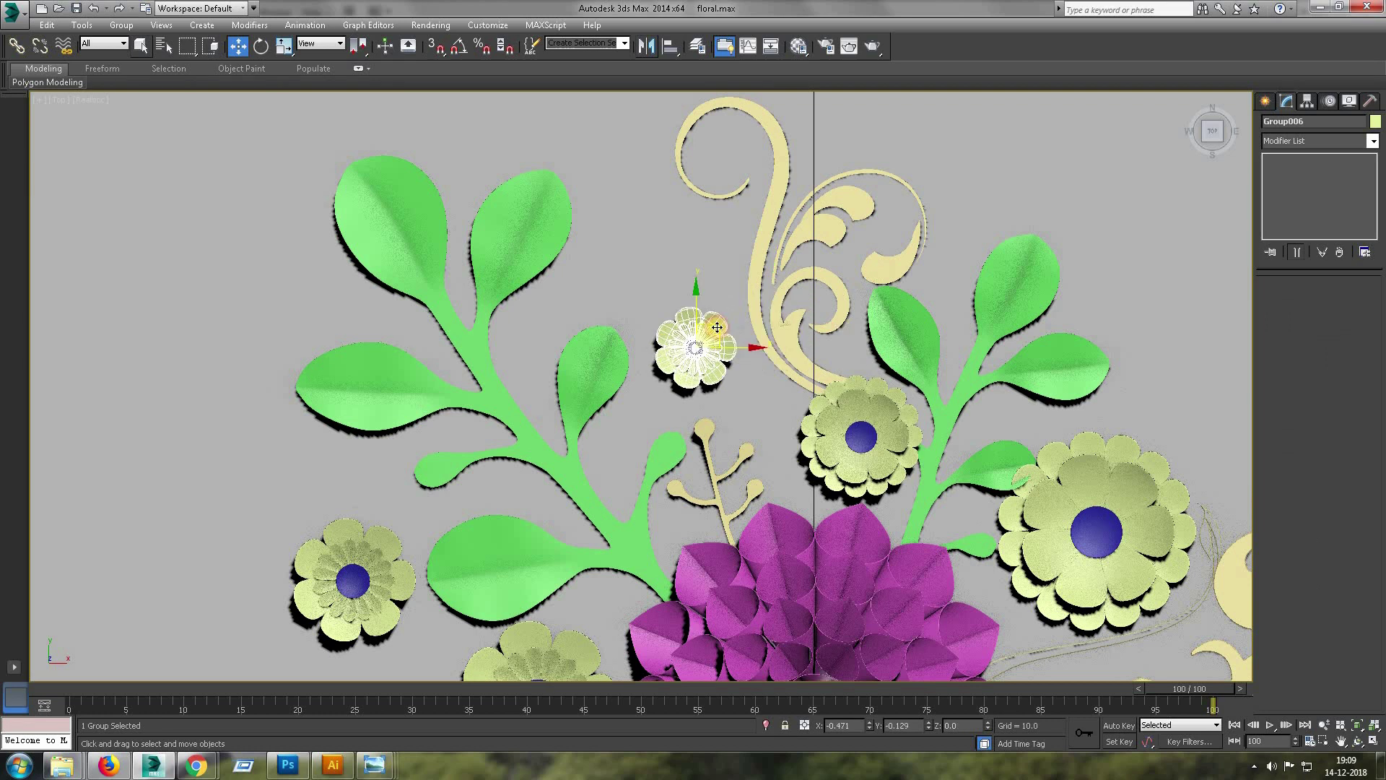
drag(717, 327, 717, 303)
scroll(717, 303, down, 3)
scroll(818, 388, down, 2)
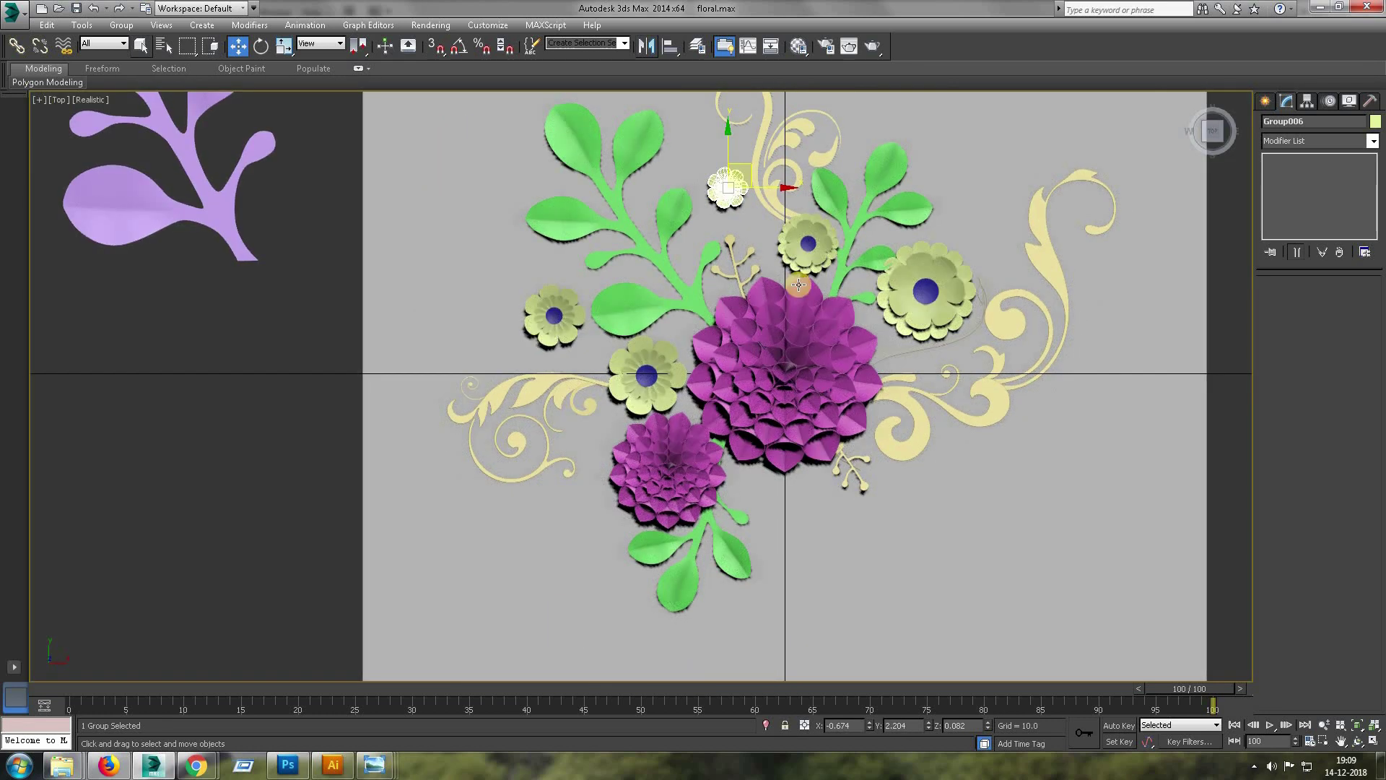
drag(665, 464, 821, 490)
middle_drag(346, 306, 259, 333)
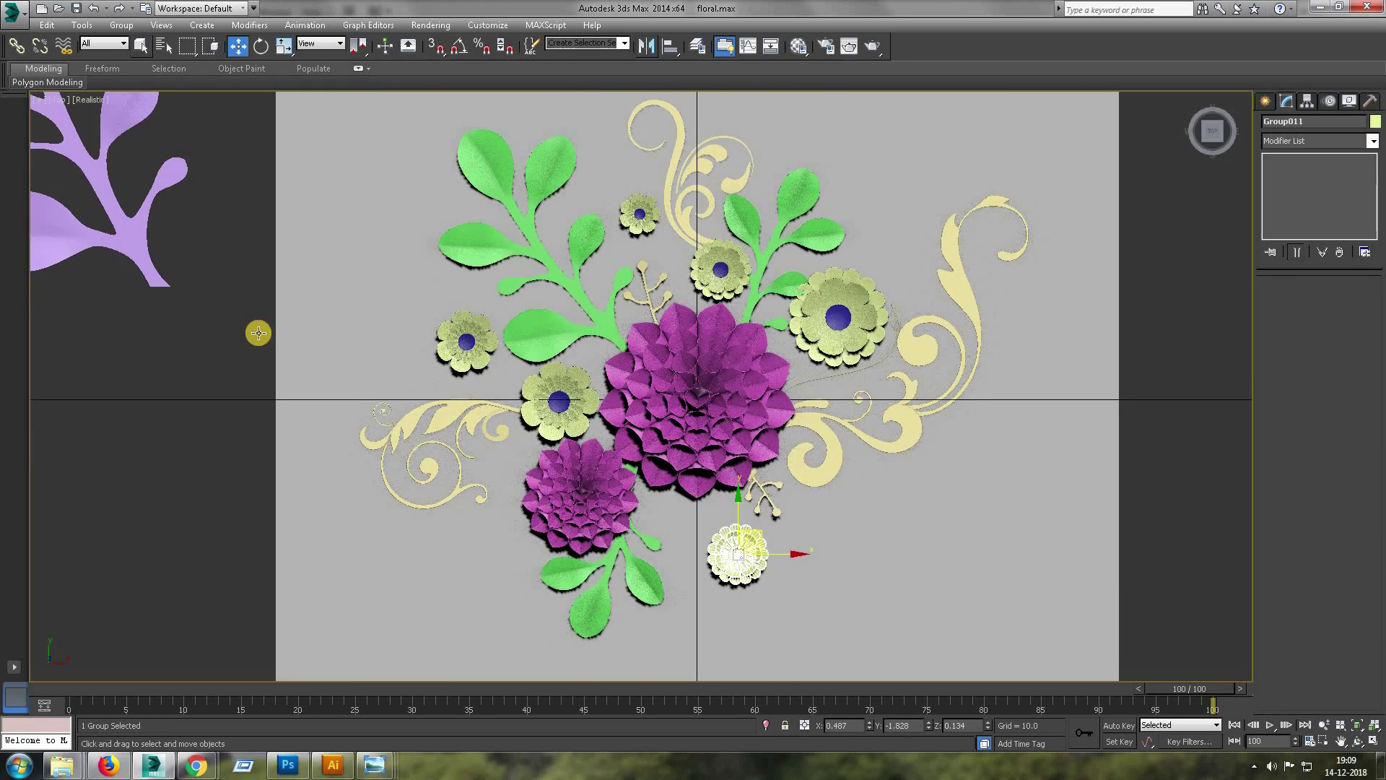
scroll(258, 333, down, 4)
click(895, 368)
scroll(899, 251, up, 4)
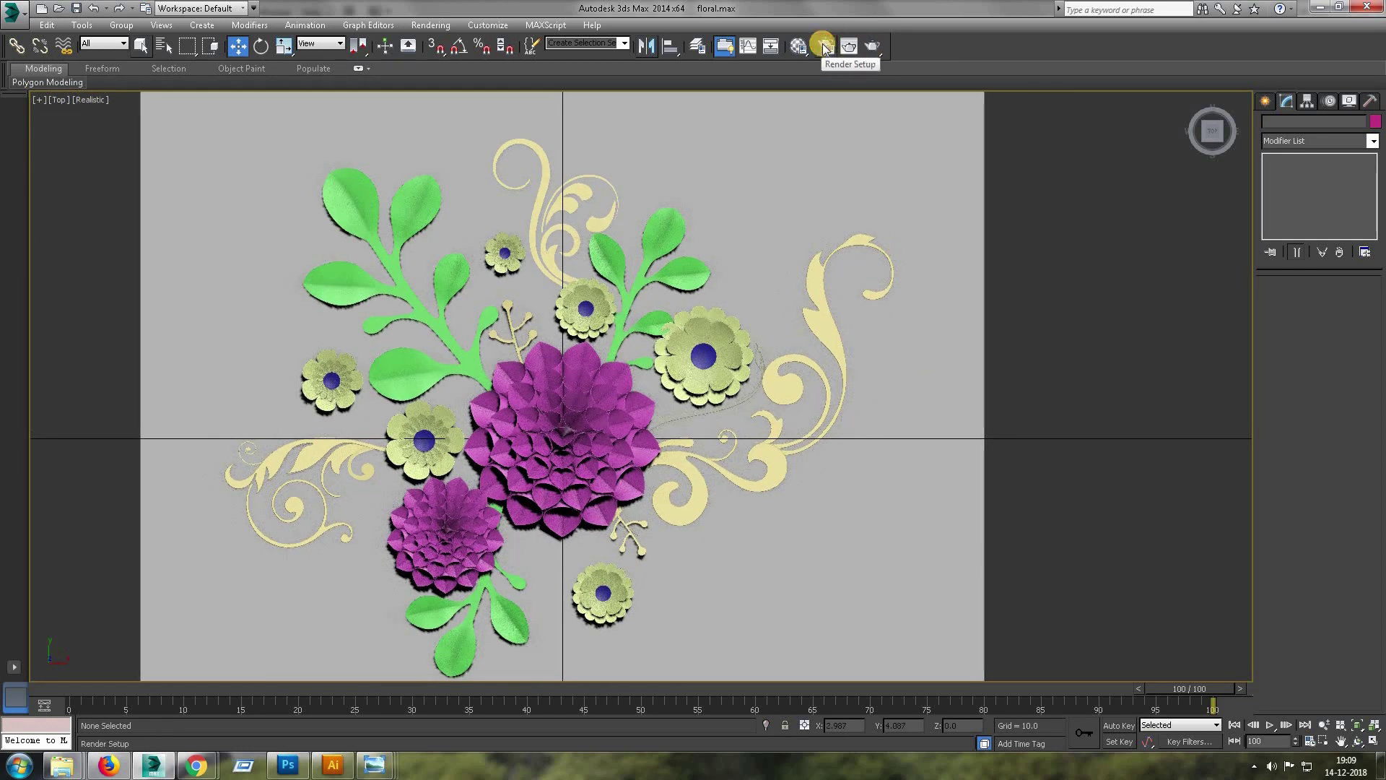
- Set the renderer to NVIDIA mental ray in Render Setup
click(824, 47)
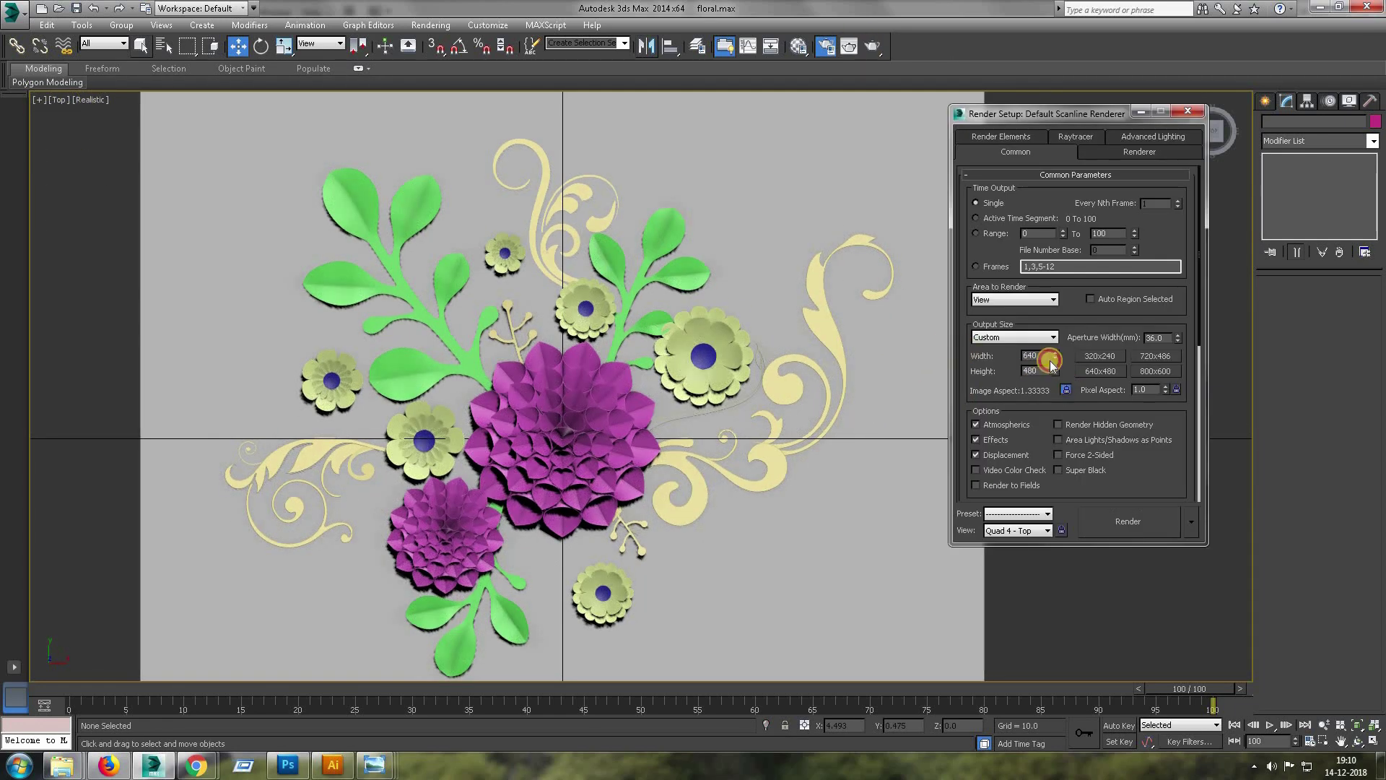
scroll(1044, 372, down, 5)
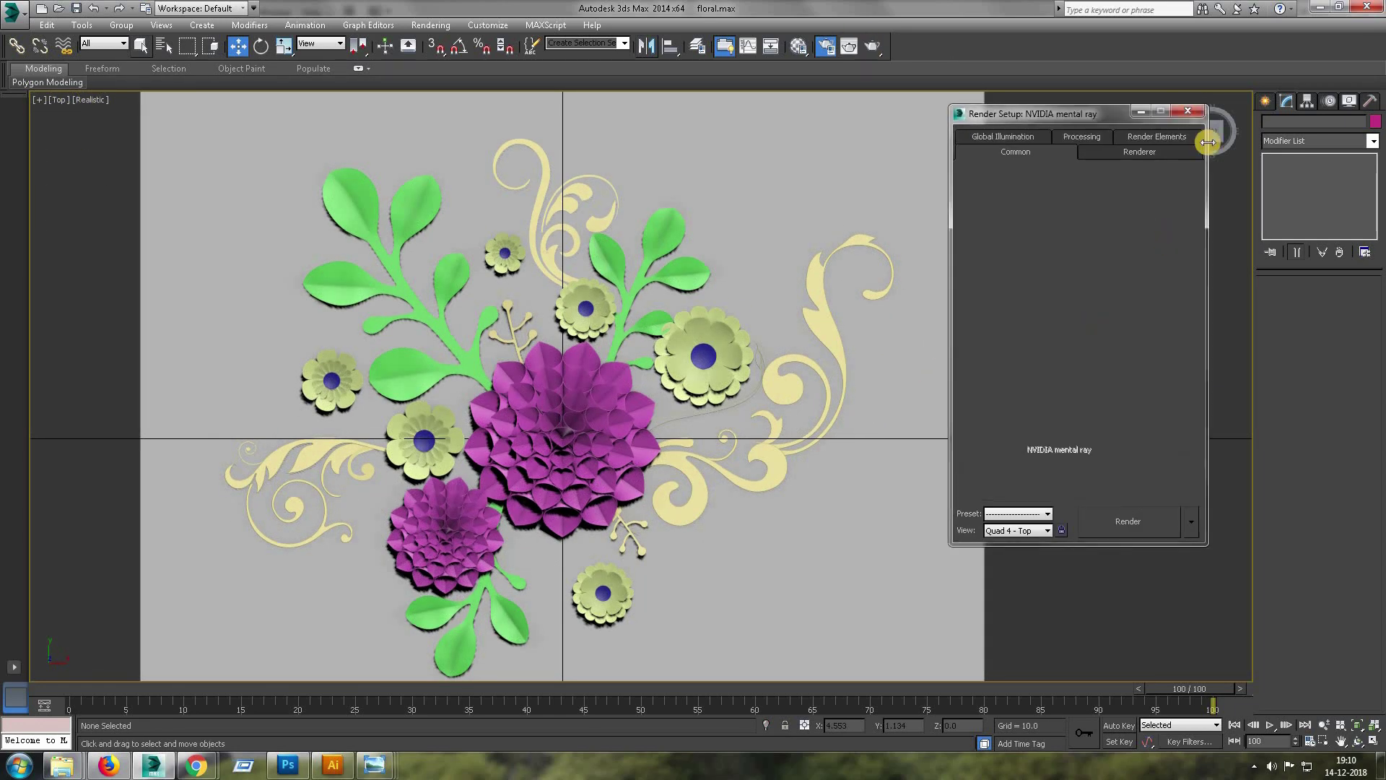
click(1187, 112)
key(p)
- Create Camera001 from the Perspective view and rotate it to frame the arrangement
key(ctrl+a)
scroll(799, 495, up, 5)
key(ctrl+c)
key(alt+w)
key(e)
drag(1043, 179, 927, 237)
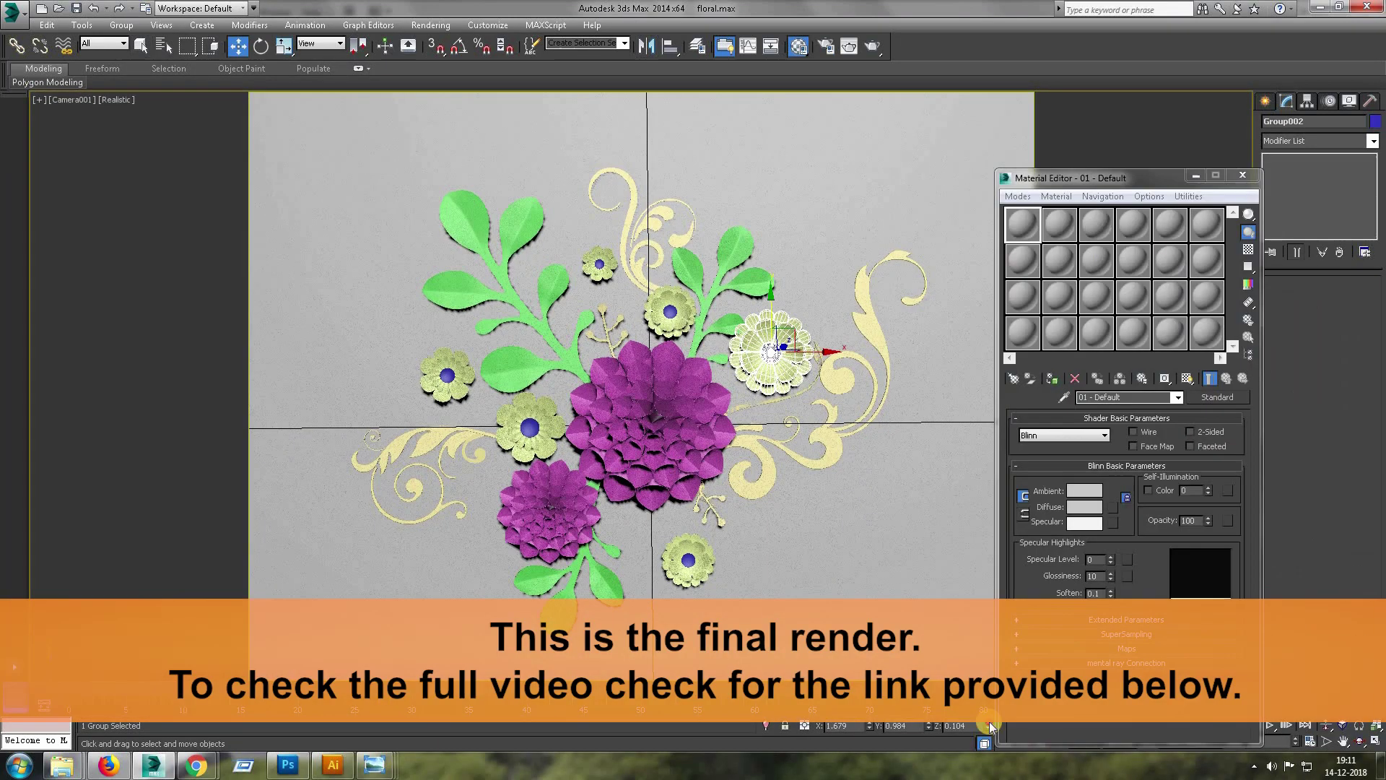